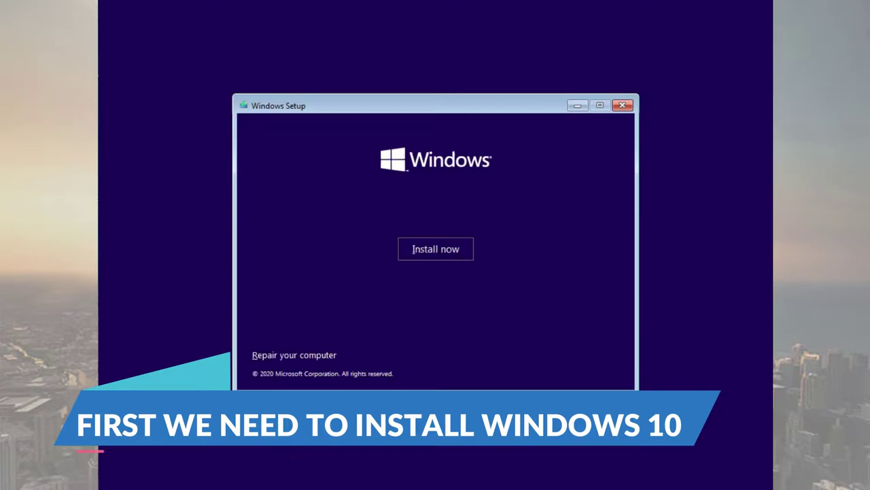
Start the Windows installation with the Windows 10 Pro edition and accept the license terms.
left_click(458, 259)
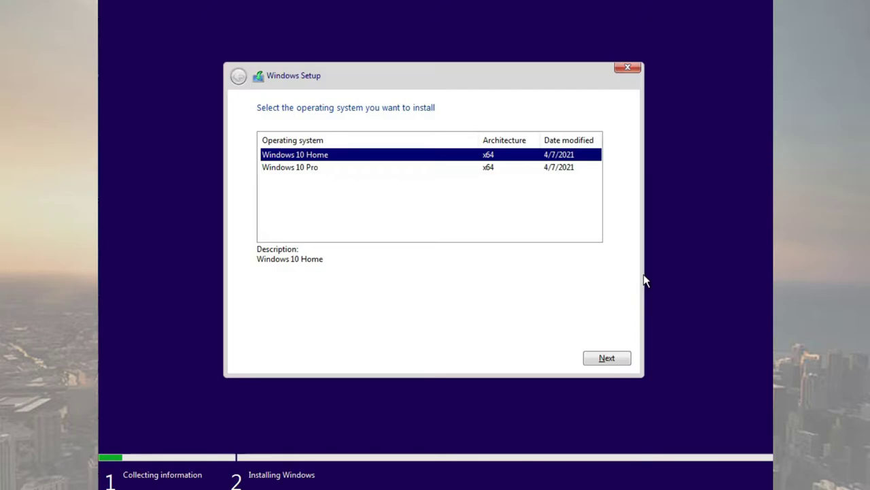
left_click(340, 167)
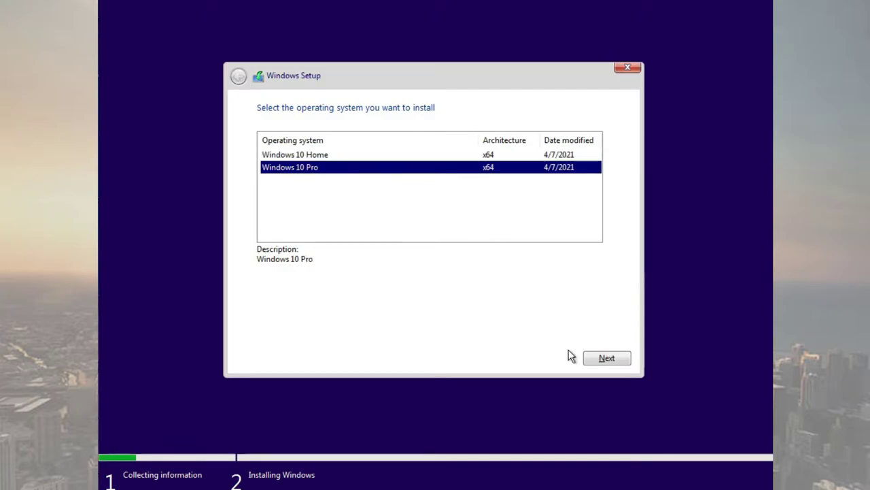
left_click(597, 357)
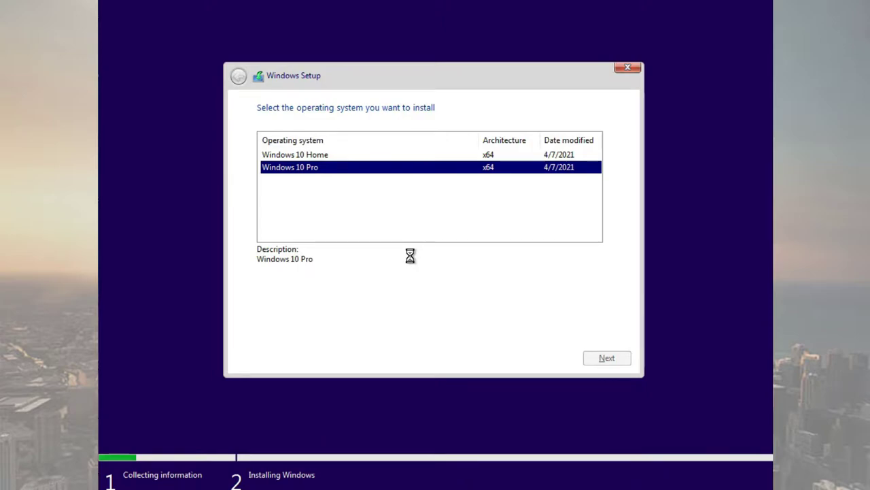
left_click(340, 326)
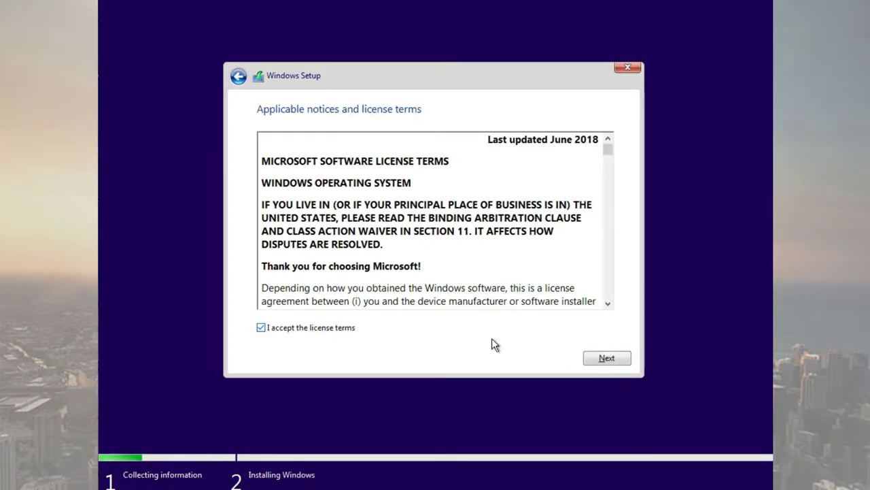
left_click(592, 363)
Choose a custom installation and delete the System Reserved partition of Drive 0.
left_click(456, 254)
left_click(454, 182)
left_click(460, 173)
left_click(462, 194)
left_click(463, 208)
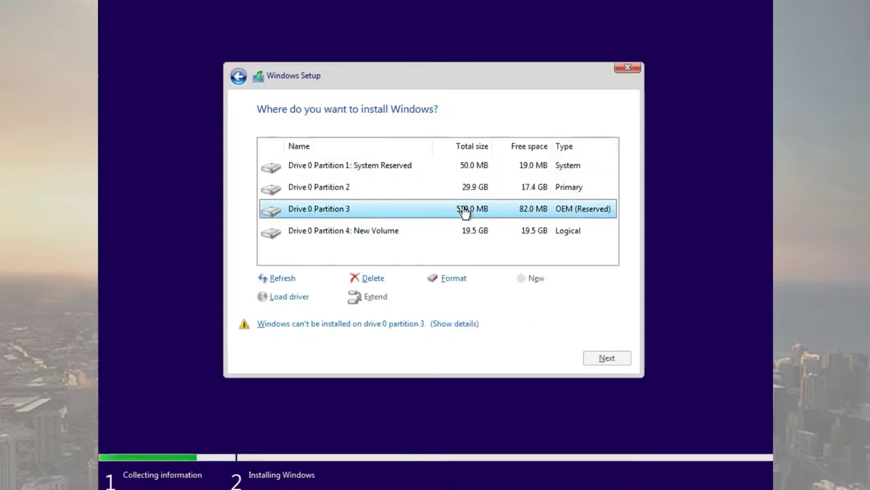
left_click(463, 195)
left_click(462, 172)
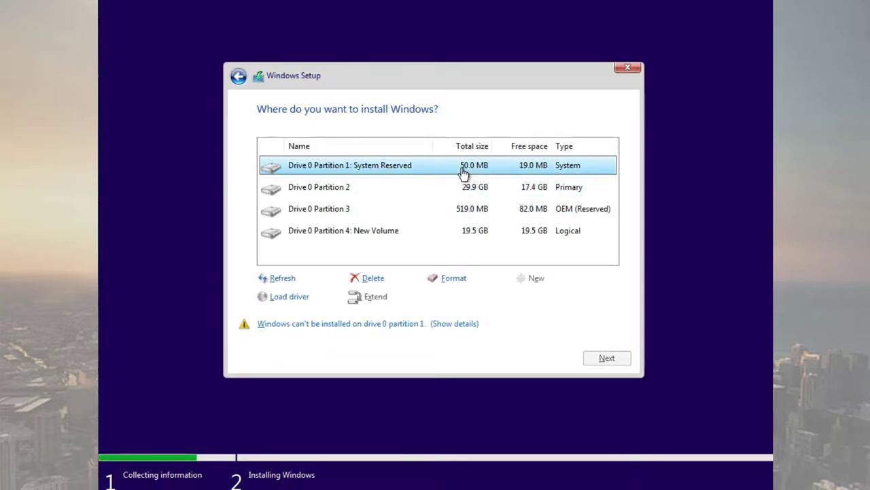
left_click(378, 280)
left_click(517, 298)
Delete the 29.9 GB primary partition and the 519 MB OEM reserved partition of Drive 0.
left_click(499, 190)
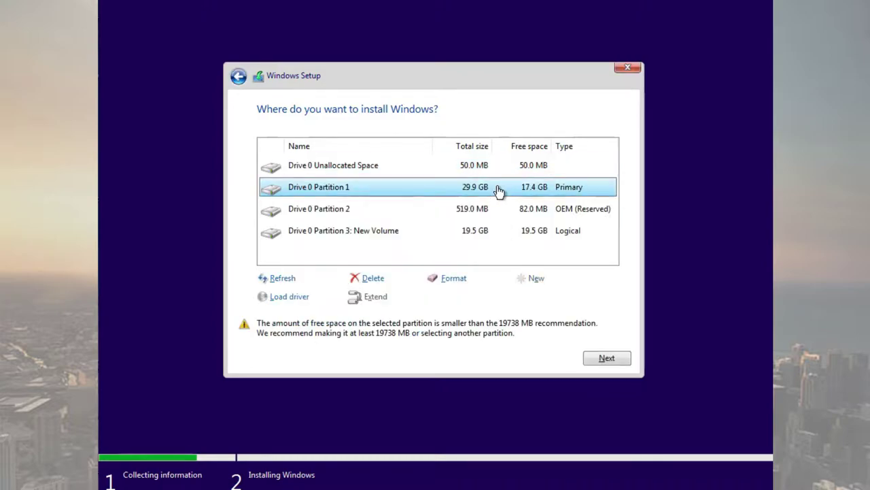
left_click(374, 279)
left_click(521, 298)
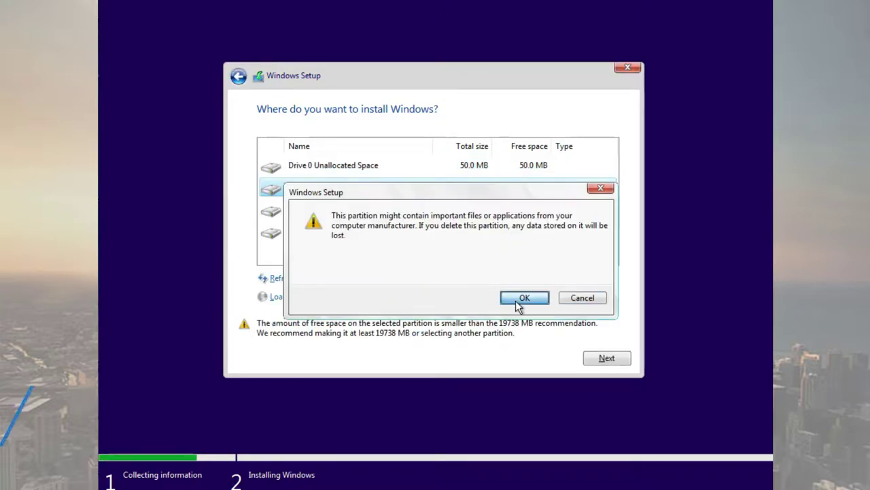
left_click(495, 189)
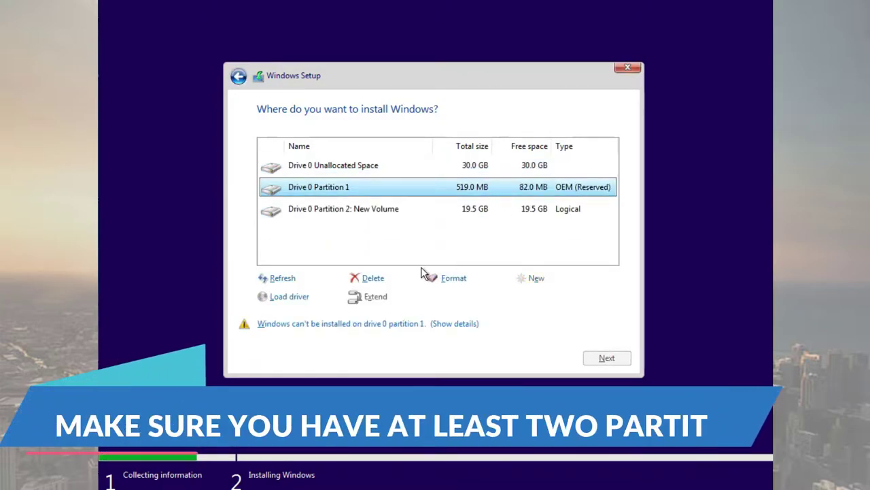
left_click(375, 278)
left_click(516, 299)
Install Windows on the unallocated space of Drive 0, keeping the New Volume partition.
left_click(491, 189)
left_click(493, 171)
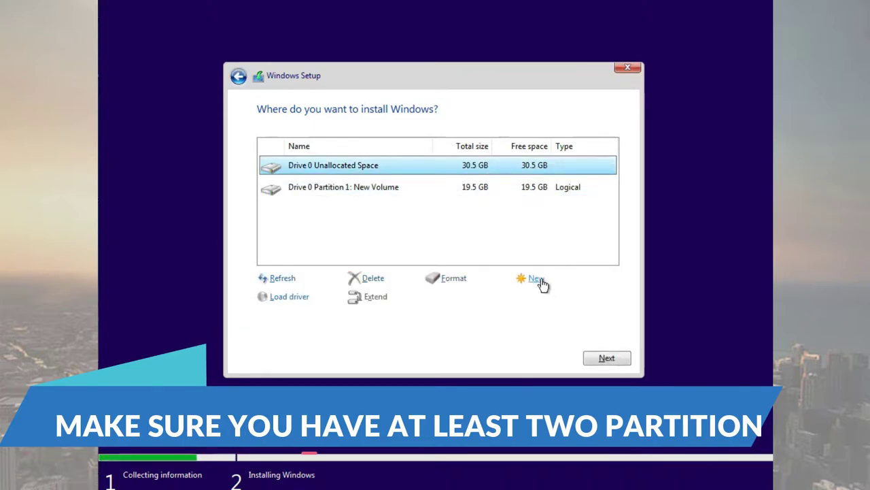
left_click(605, 358)
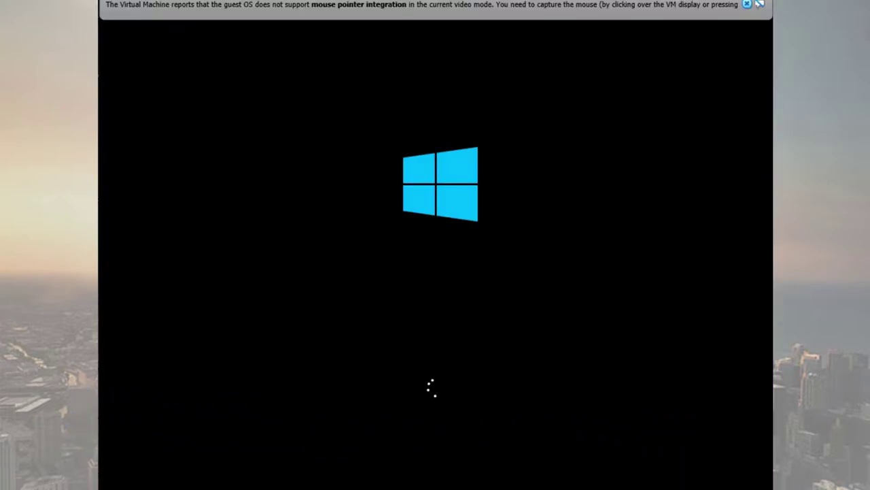
Reboot into audit mode from the region selection screen and dismiss the virtual machine's mouse integration notices.
left_click(748, 5)
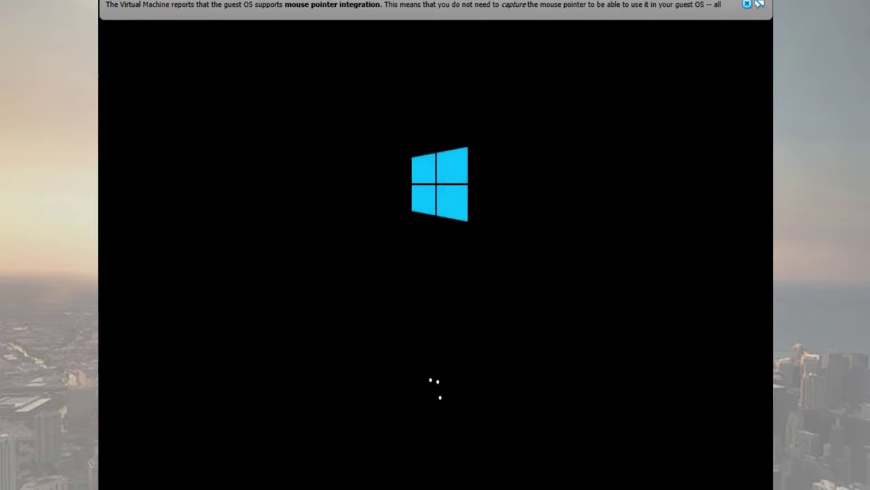
left_click(759, 5)
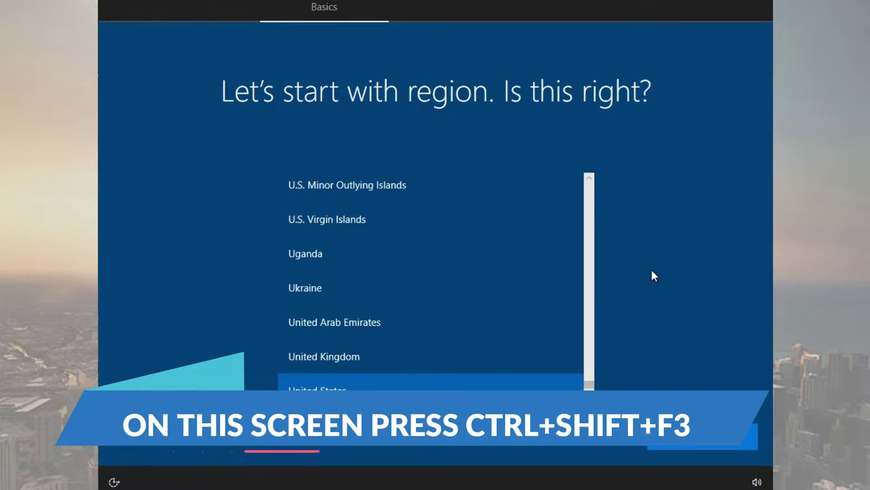
key("ctrl+shift+F3")
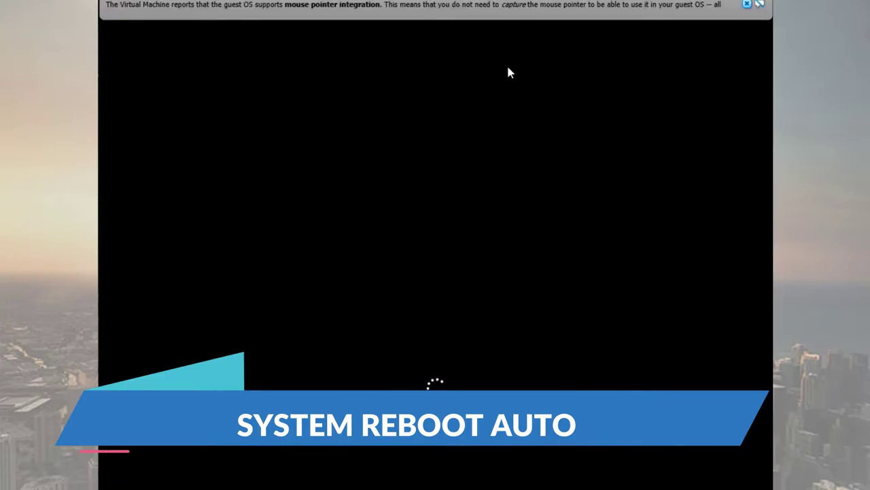
left_click(747, 5)
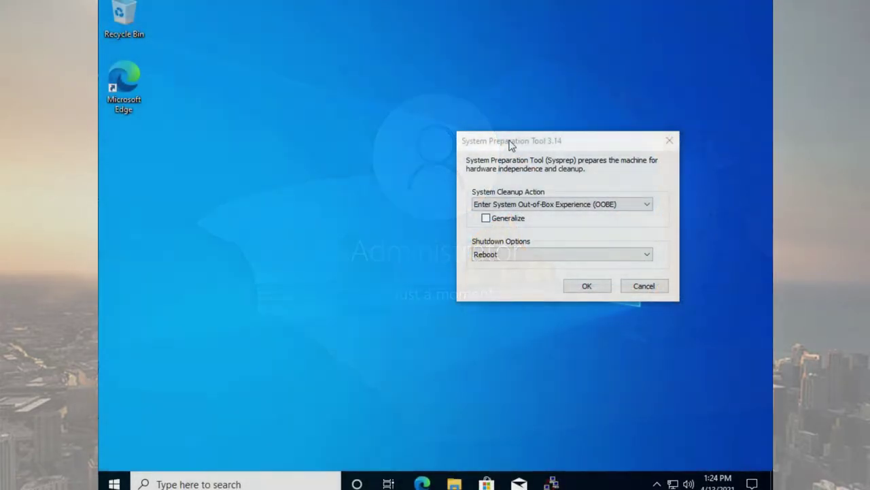
Move the System Preparation Tool window aside, keeping it open, and open the desktop's Themes personalization settings.
left_click_drag(511, 144, 767, 166)
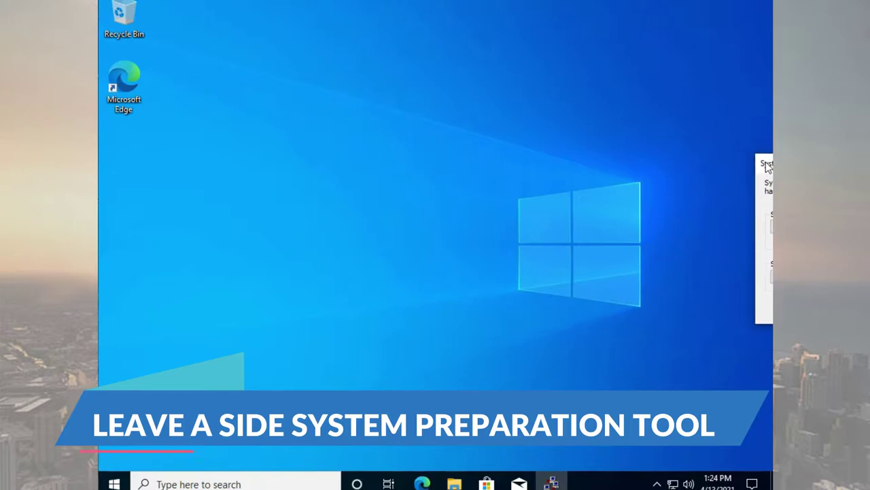
right_click(474, 179)
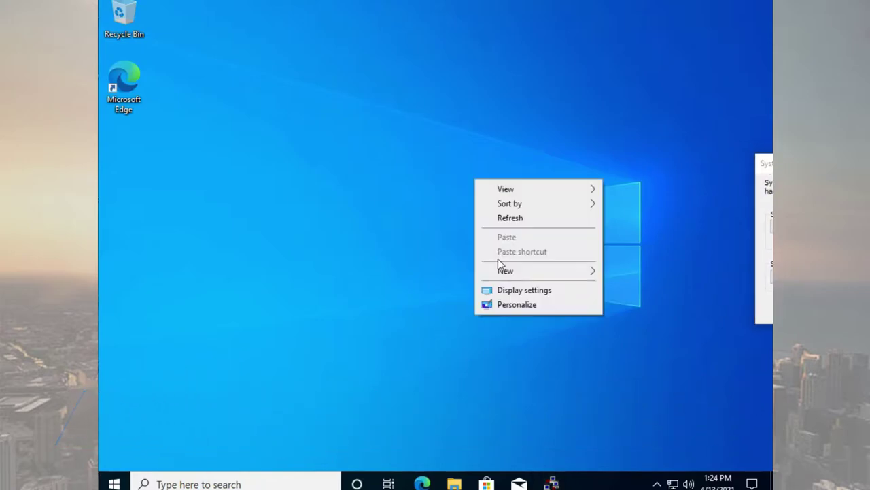
left_click(512, 308)
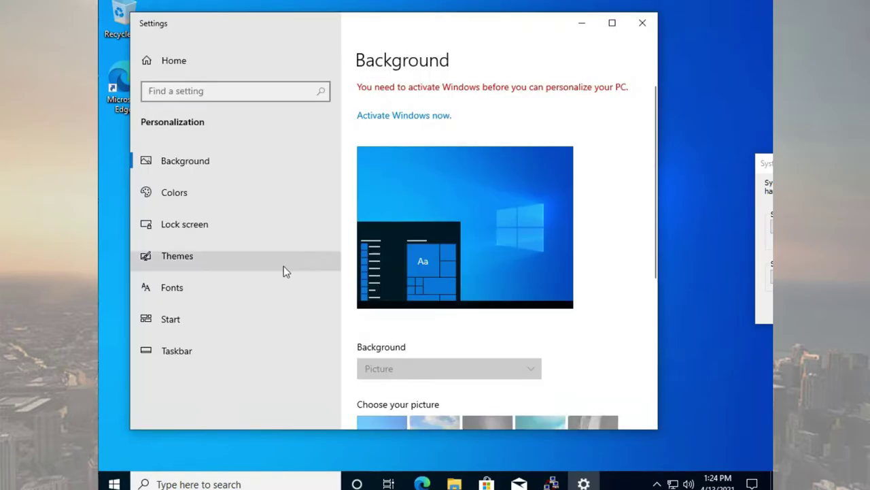
left_click(235, 256)
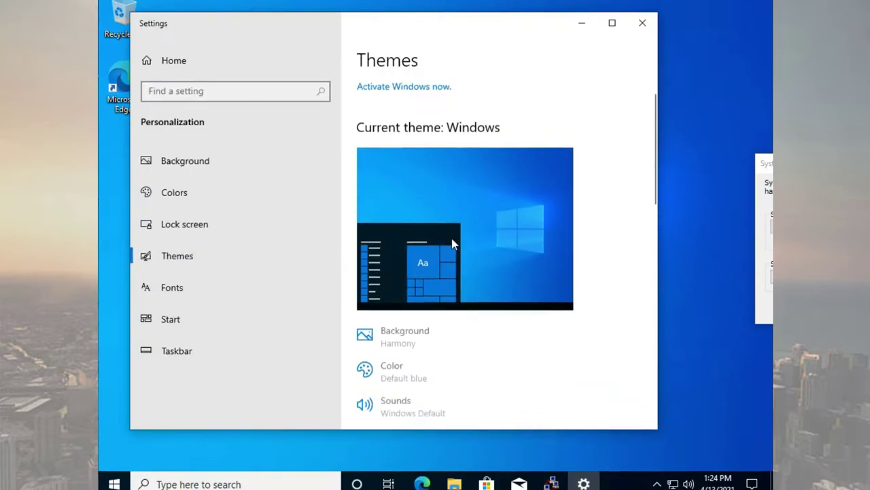
Show the Computer, User's Files and Network icons on the desktop and close Settings.
scroll(451, 243, "down", 10)
scroll(452, 238, "down", 1)
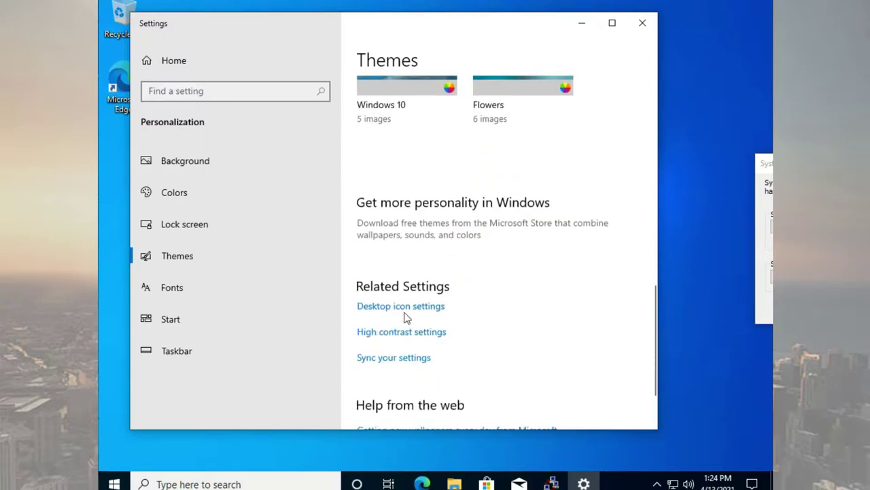
left_click(394, 307)
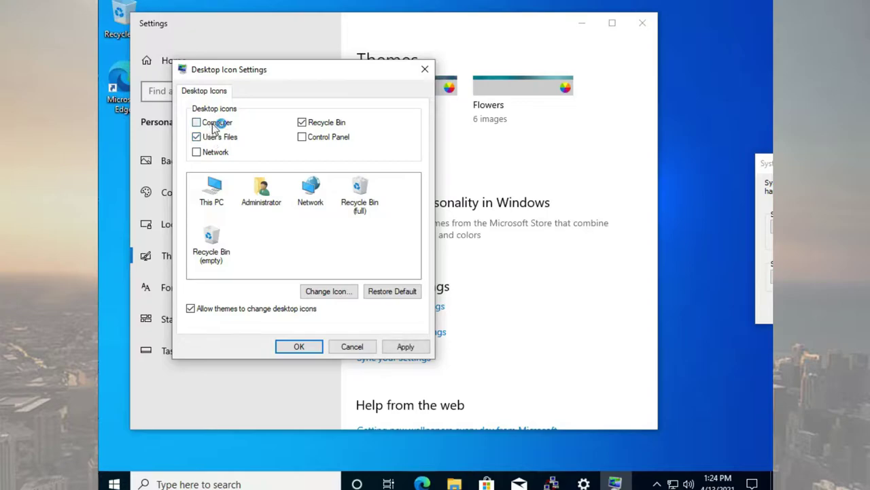
left_click(299, 345)
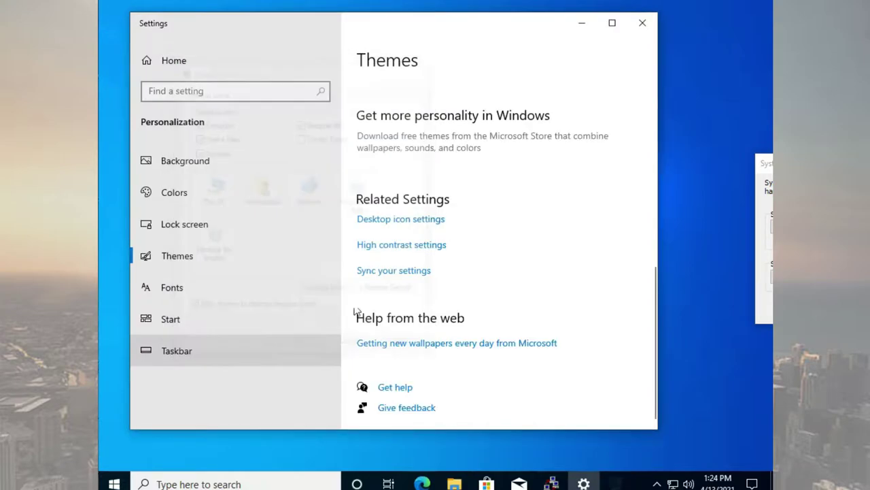
left_click(646, 31)
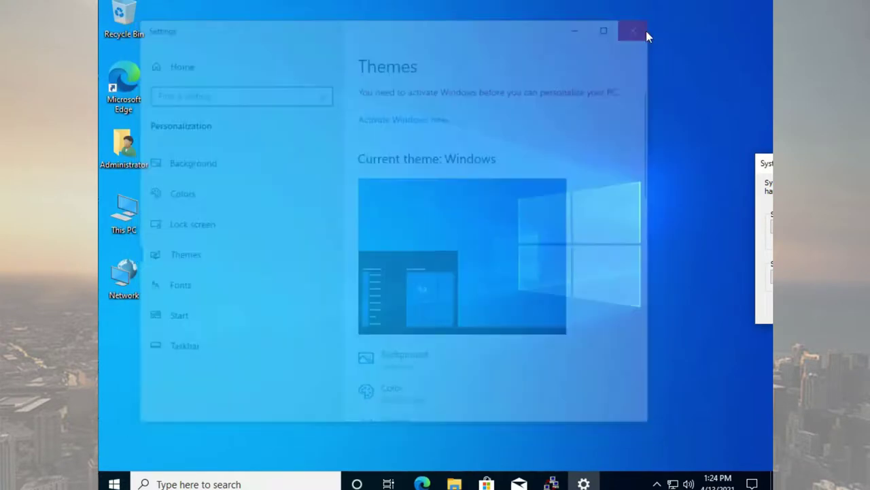
Open Microsoft Edge and complete its welcome screen, dismissing the new tab page setup.
double_click(118, 215)
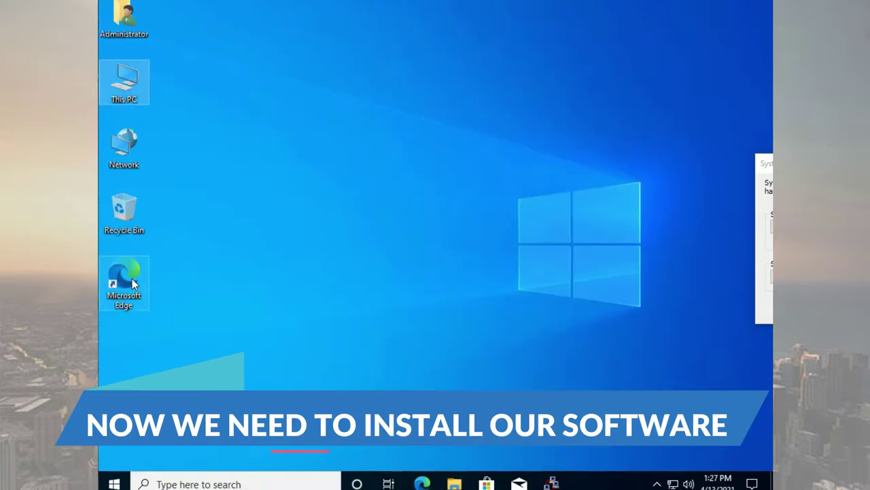
left_click(132, 278)
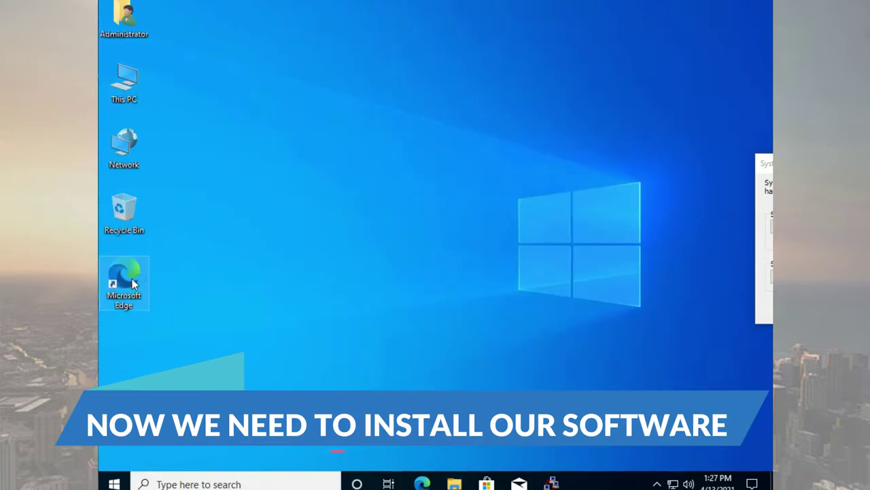
left_click(399, 253)
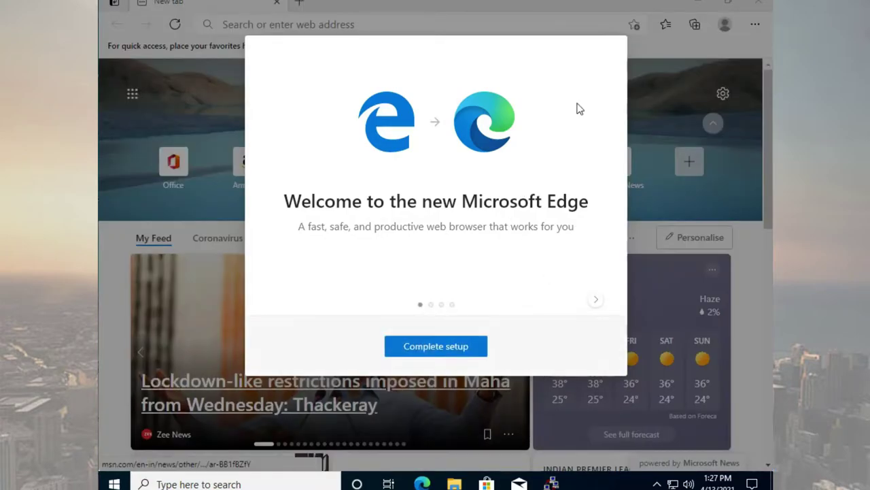
left_click(476, 350)
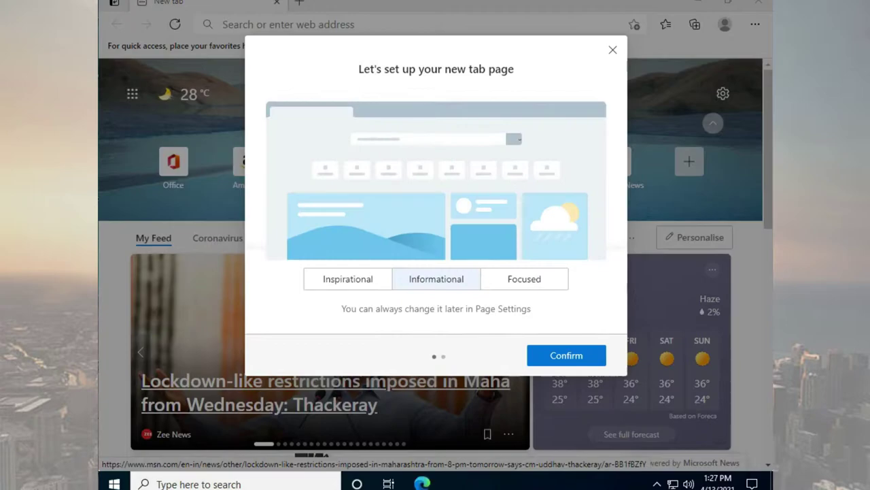
left_click(613, 52)
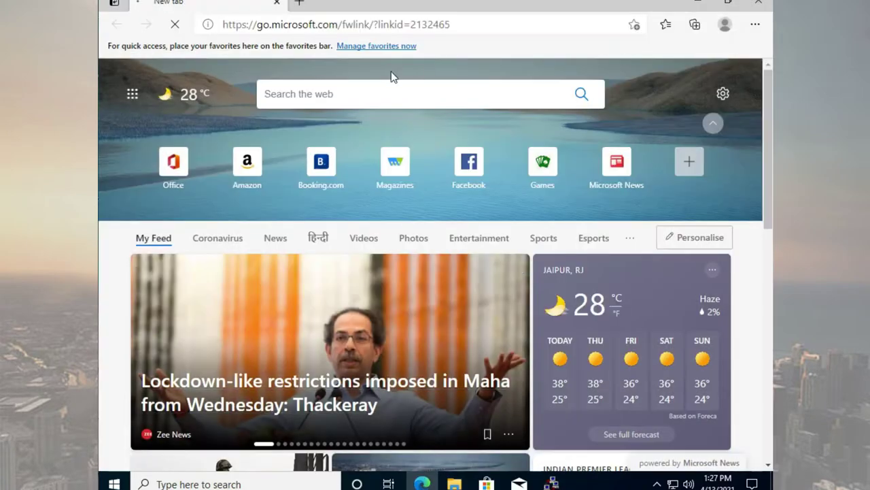
Go to the Google home page in the browser.
left_click(390, 26)
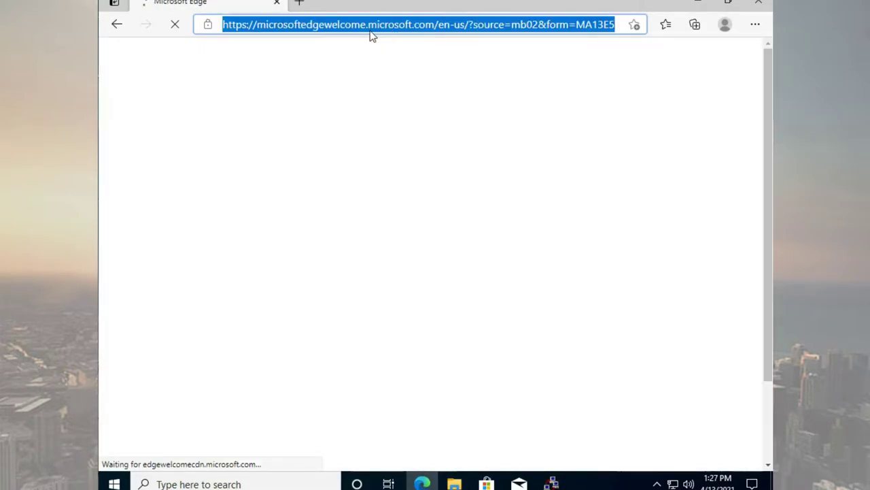
type("goog")
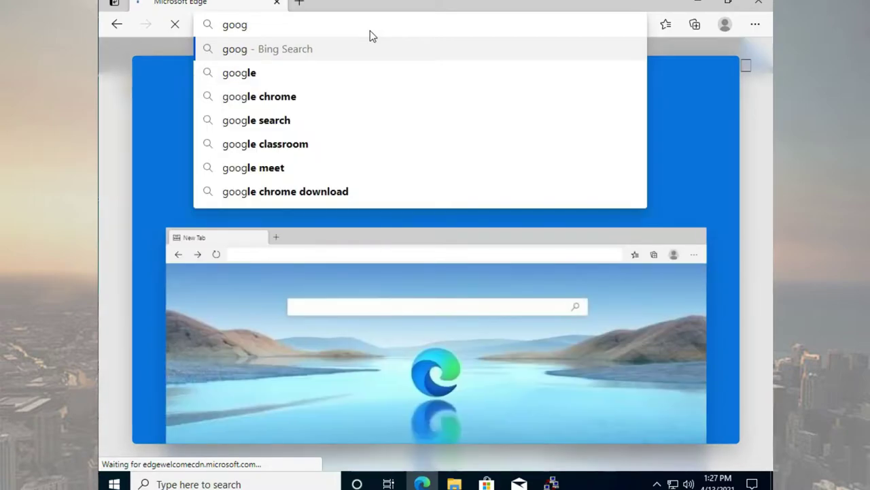
type("le")
key("ctrl+Return")
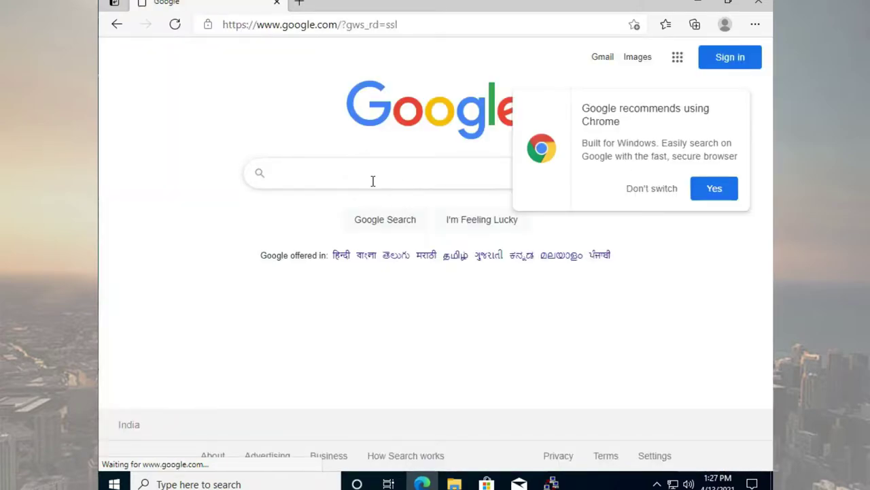
Dismiss the Chrome recommendation, search Google for ninite and open the Ninite website.
left_click(374, 179)
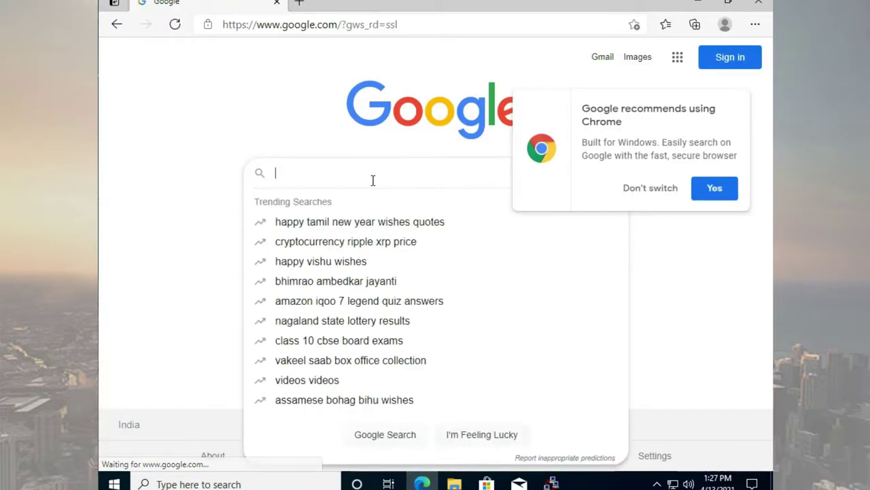
left_click(629, 190)
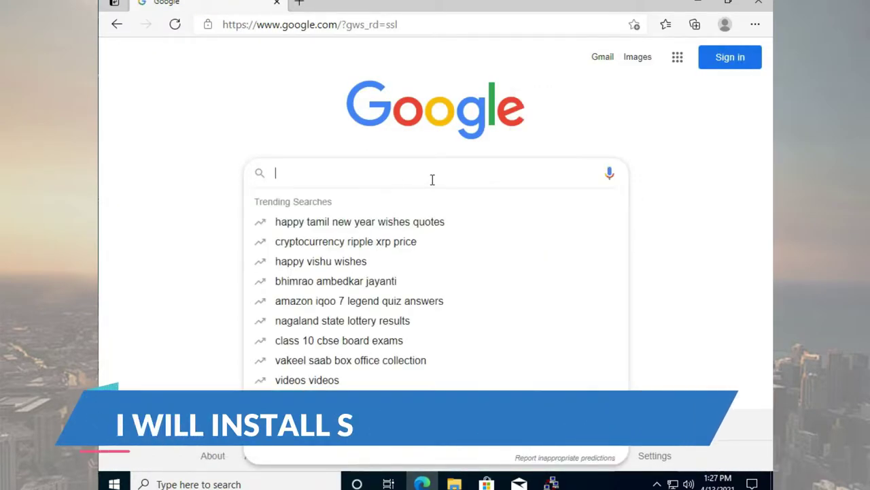
type("ninite")
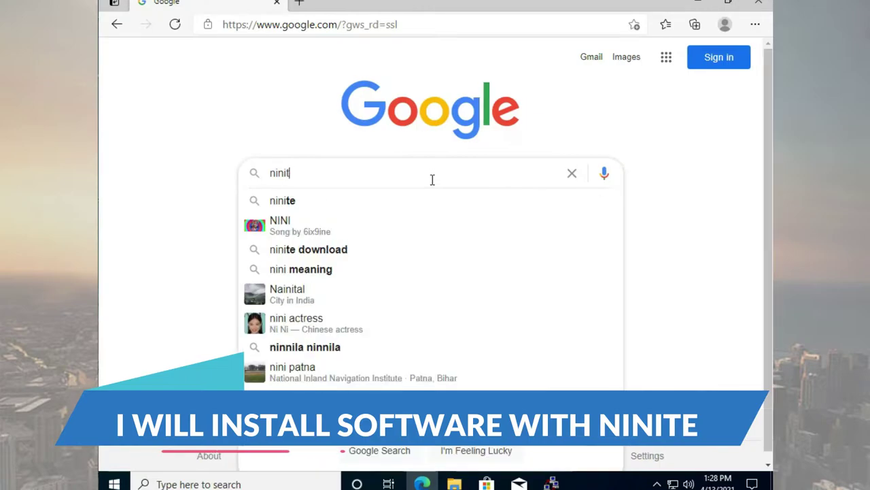
key("Down")
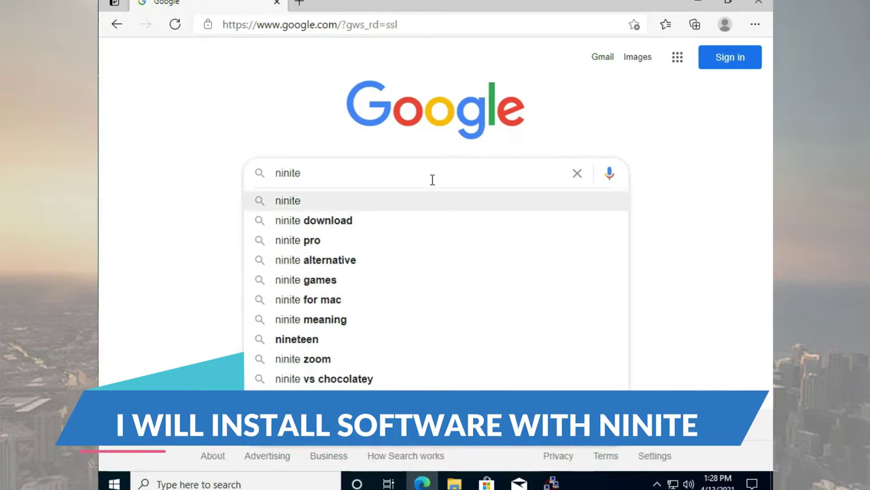
key("Return")
left_click(386, 187)
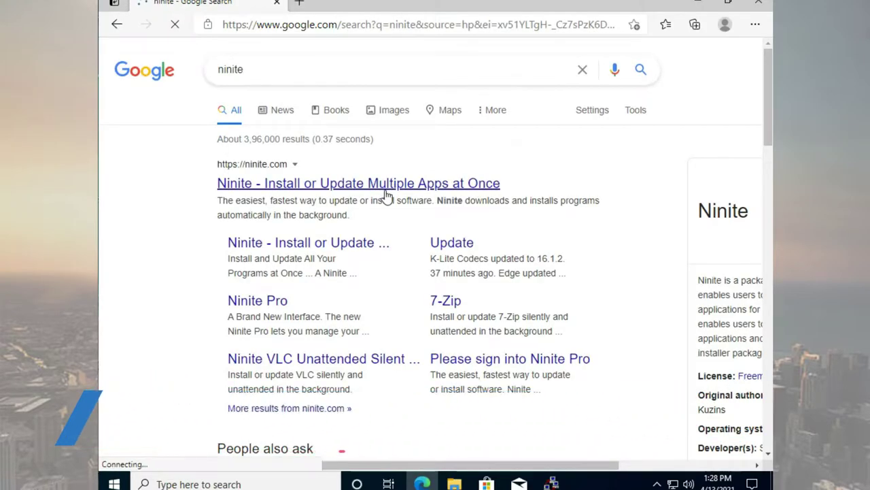
left_click(387, 194)
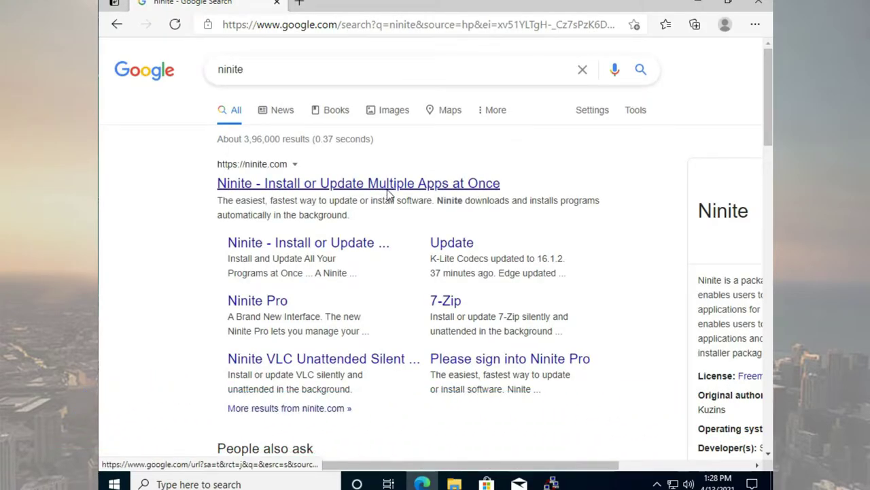
Select Chrome, Firefox, VLC, Foxit Reader, TeamViewer 15 and WinRAR in Ninite's app list.
scroll(397, 203, "down", 3)
left_click(193, 311)
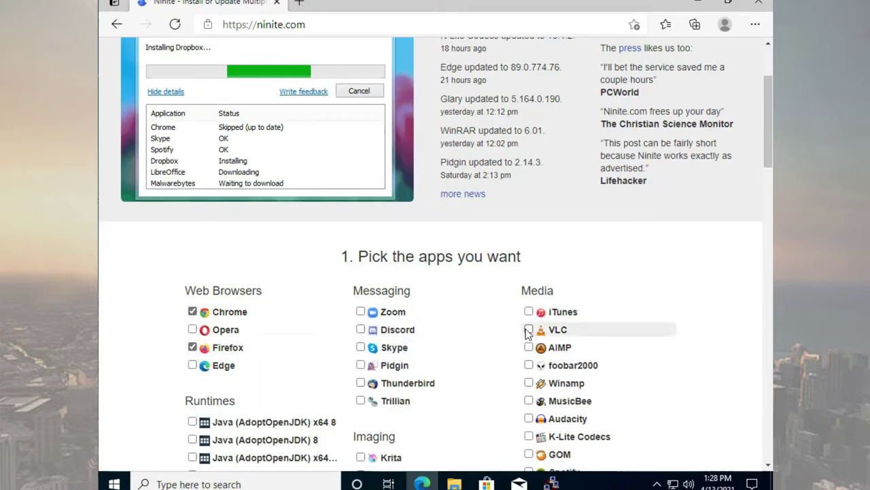
scroll(529, 331, "down", 2)
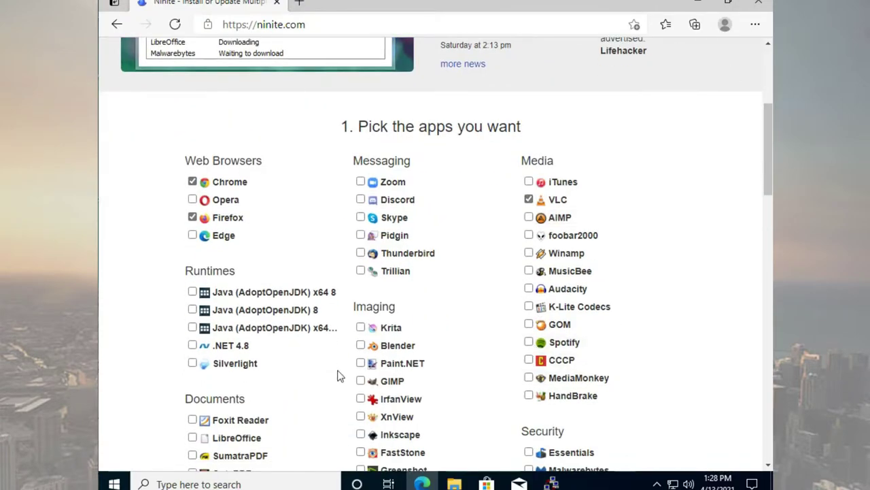
scroll(344, 367, "down", 1)
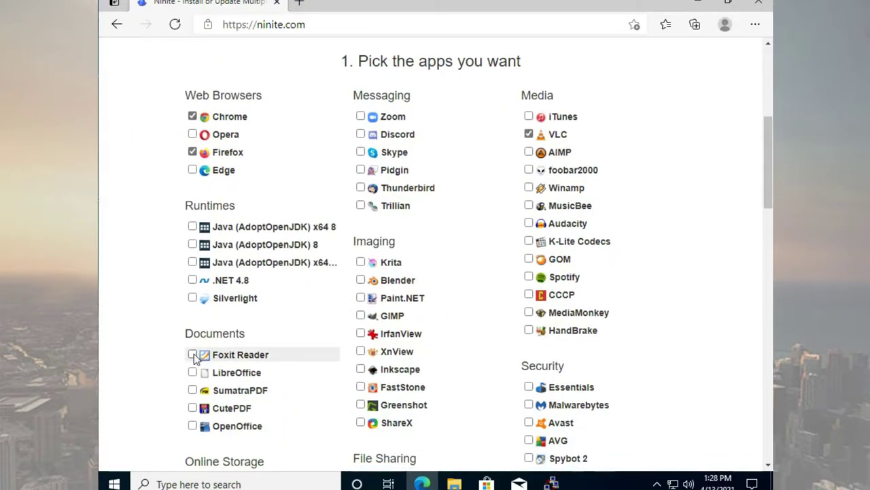
left_click(193, 354)
scroll(401, 355, "down", 2)
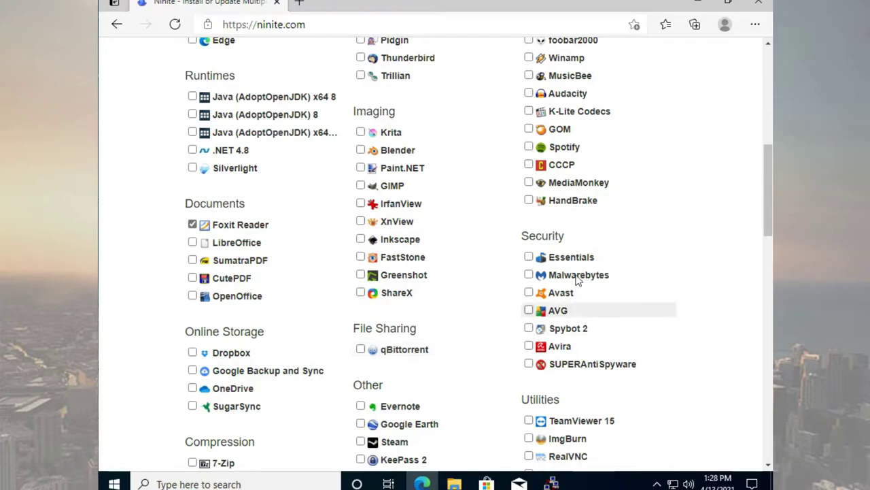
scroll(586, 375, "down", 1)
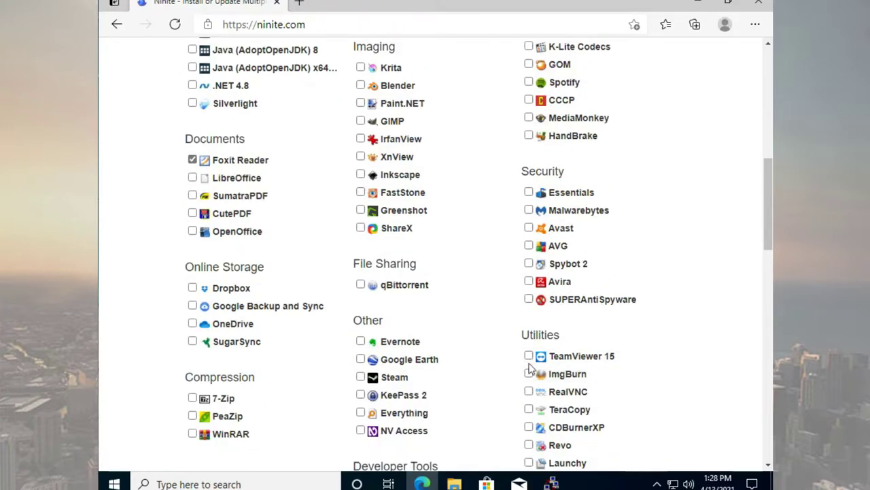
left_click(529, 356)
scroll(533, 370, "down", 2)
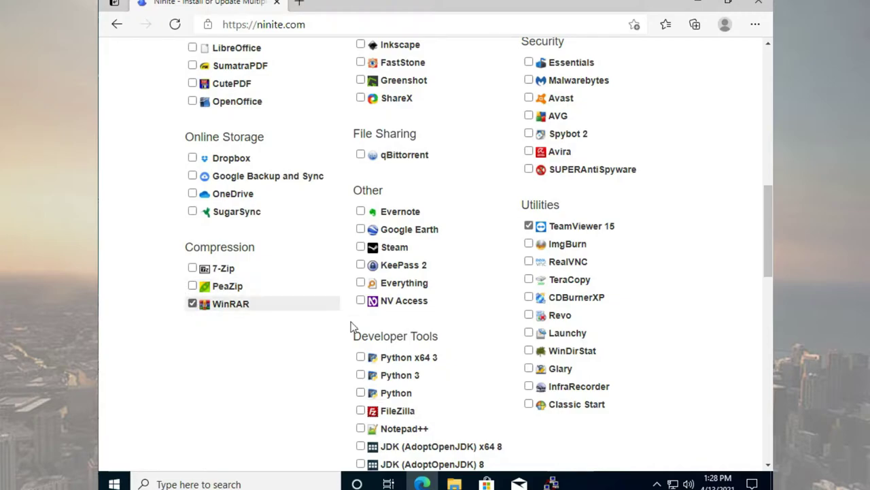
Add Discord and Zoom to the selected apps and download the custom Ninite installer.
scroll(357, 327, "down", 4)
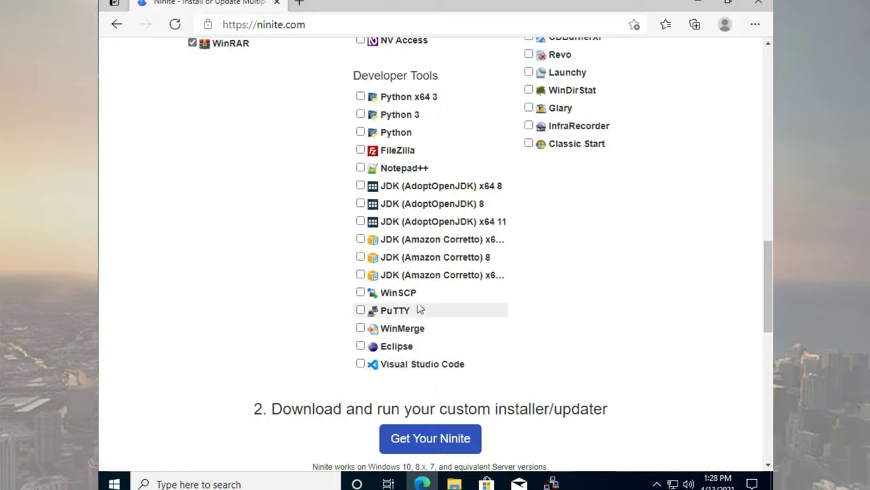
scroll(419, 309, "up", 3)
scroll(419, 289, "up", 4)
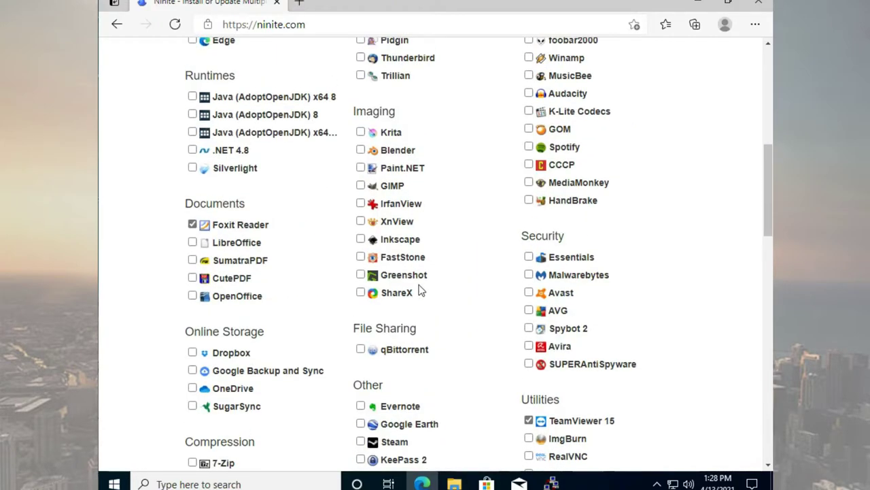
scroll(419, 289, "up", 2)
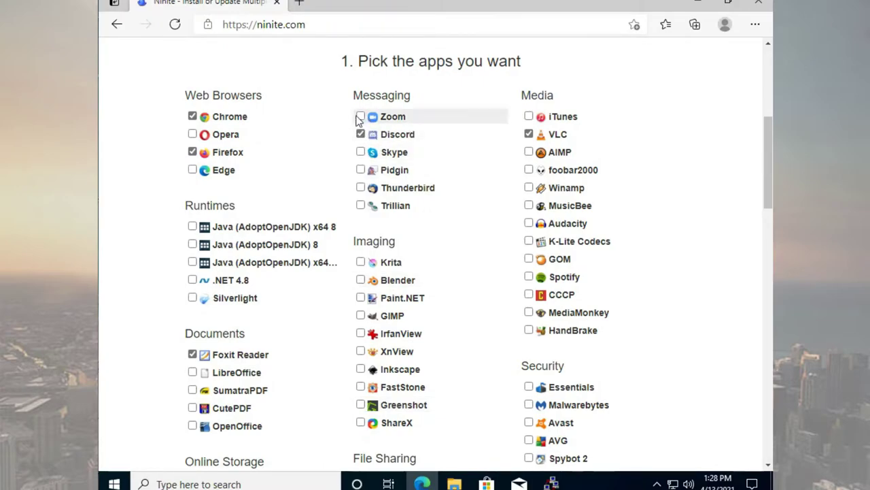
scroll(442, 248, "down", 9)
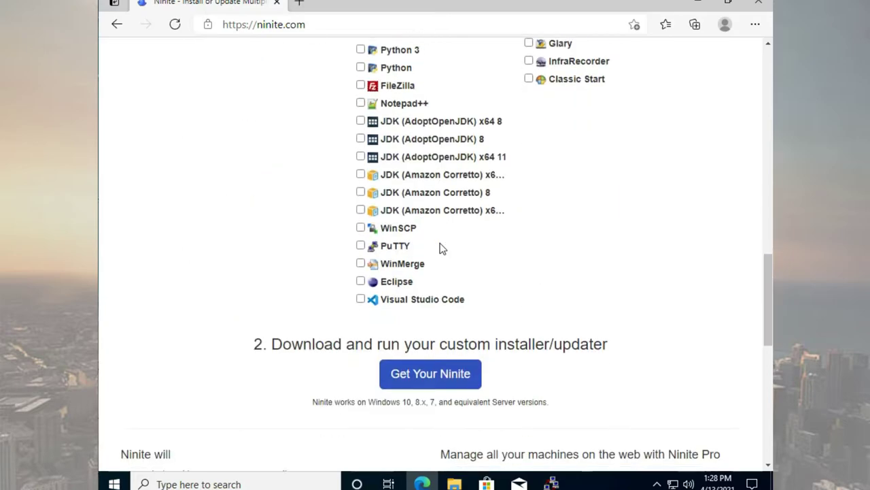
left_click(429, 365)
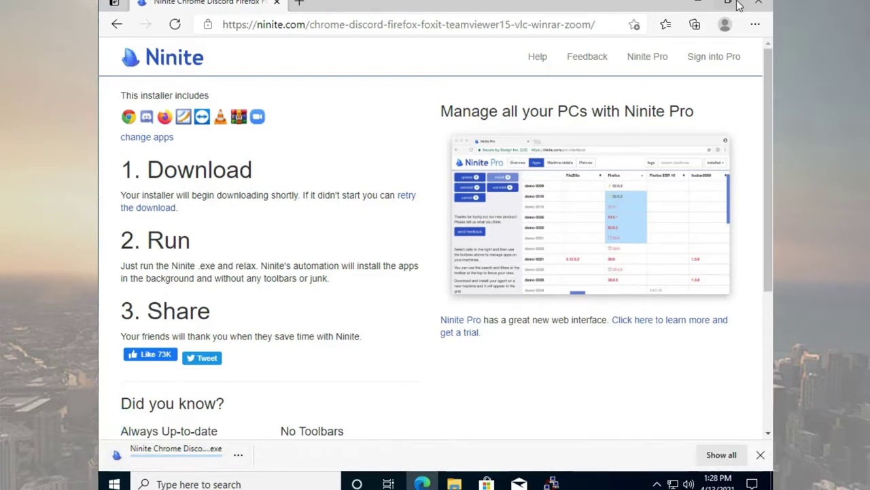
Close the browser and run the downloaded Ninite installer from the user's Downloads folder.
left_click(758, 4)
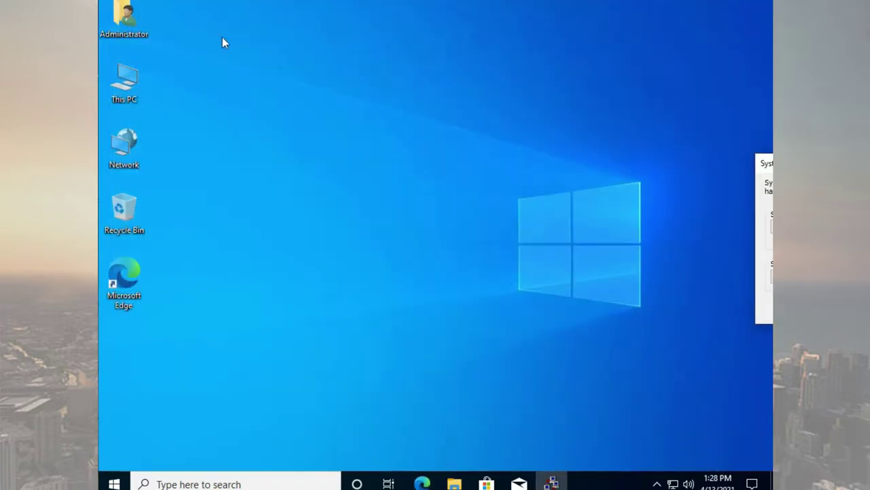
double_click(121, 28)
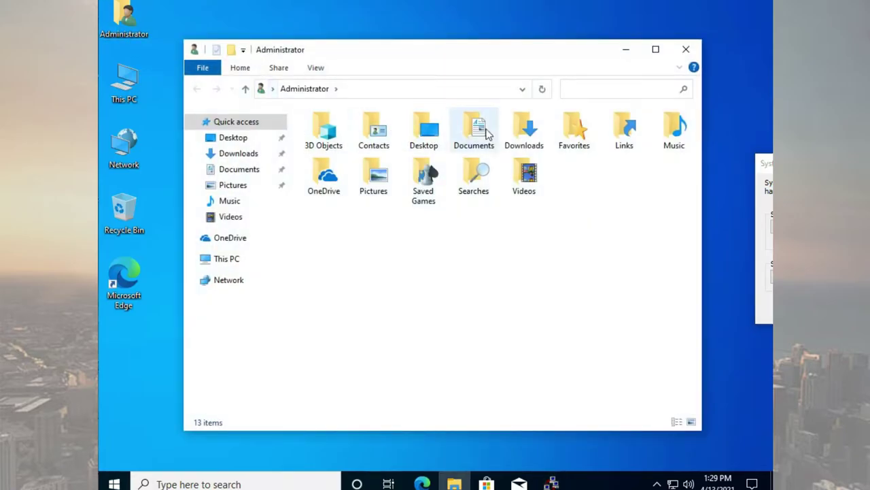
double_click(521, 132)
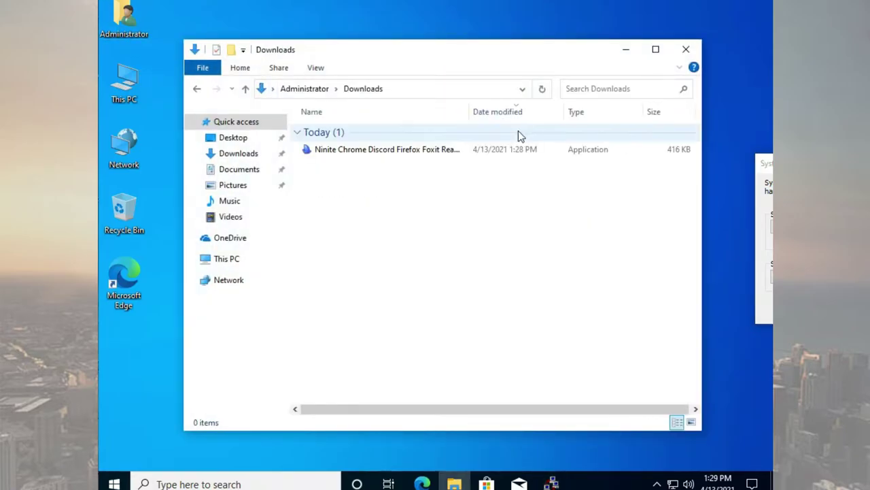
left_click(353, 156)
double_click(353, 156)
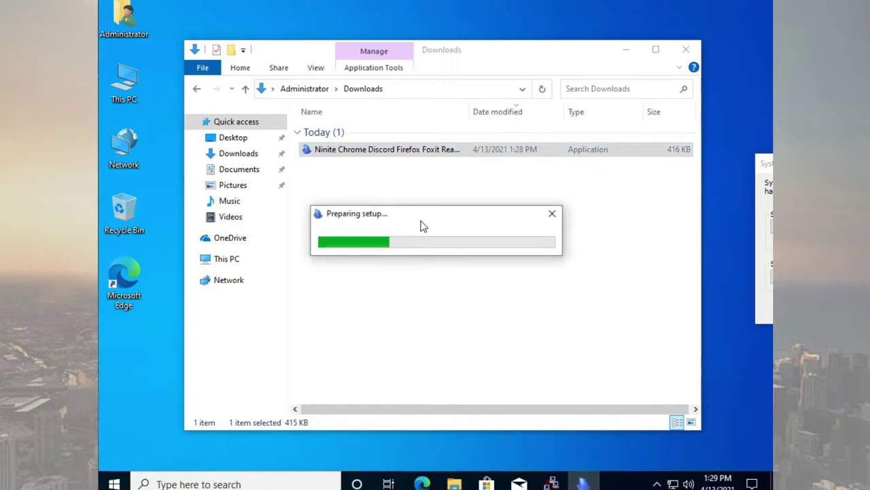
Close the Downloads window and show the per-application details of the Ninite installation.
left_click(686, 49)
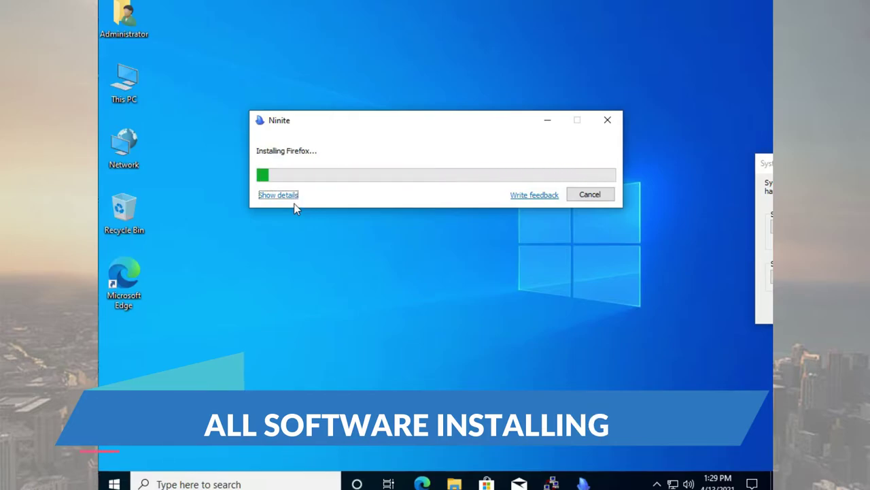
left_click(292, 197)
double_click(124, 81)
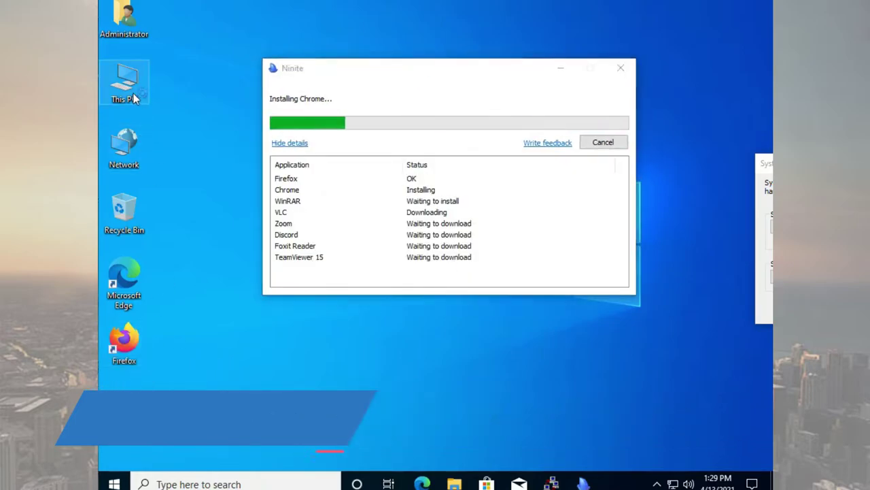
right_click(443, 229)
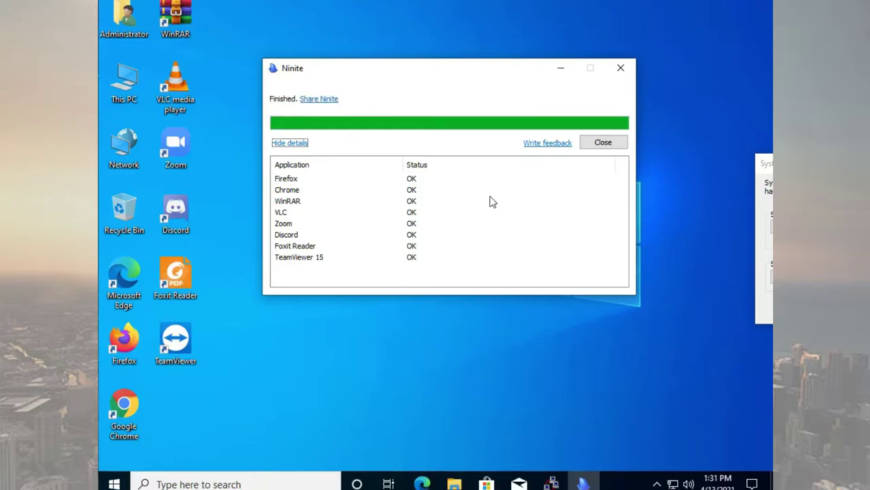
Close the finished Ninite installer and sort the desktop icons.
left_click(603, 143)
right_click(448, 121)
left_click(466, 156)
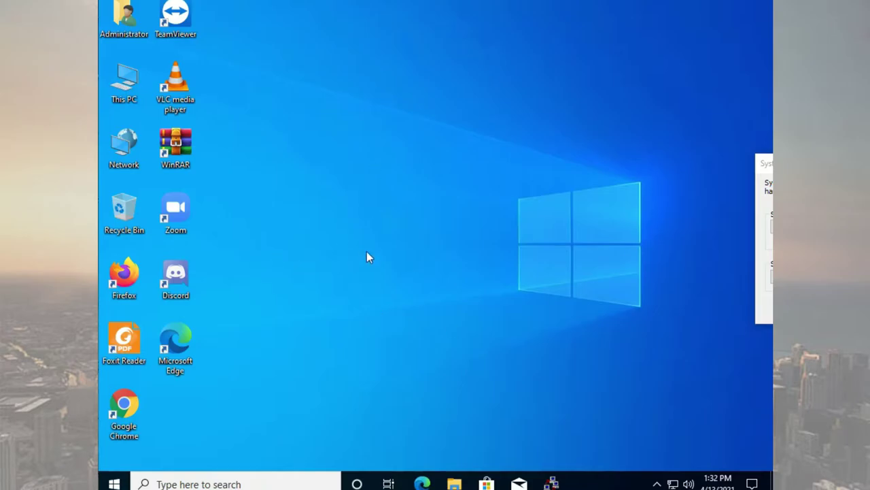
Look at the drives in This PC and close its window.
double_click(121, 87)
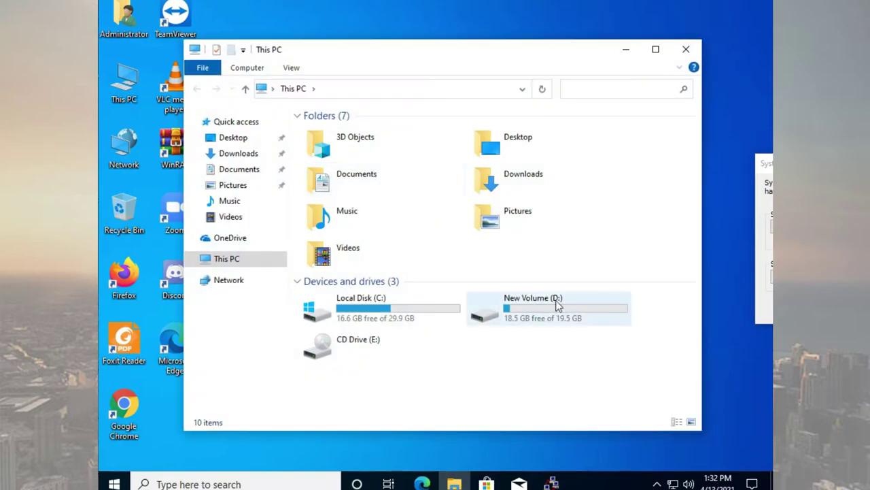
left_click(687, 49)
right_click(457, 135)
left_click(492, 178)
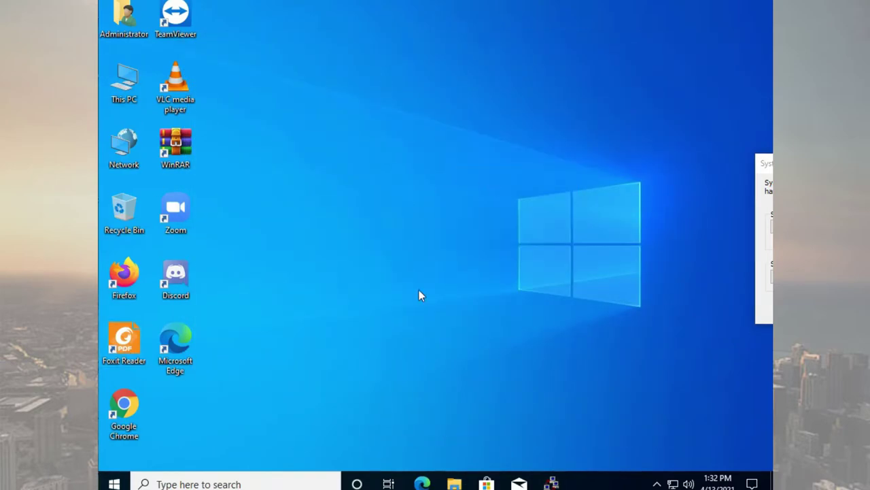
Look through the Start menu's full list of installed apps and close it.
left_click(112, 484)
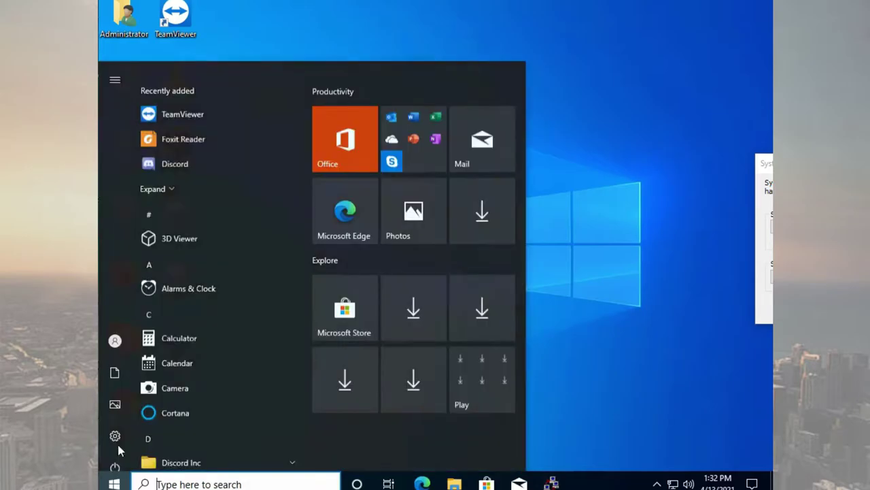
mouse_move(149, 372)
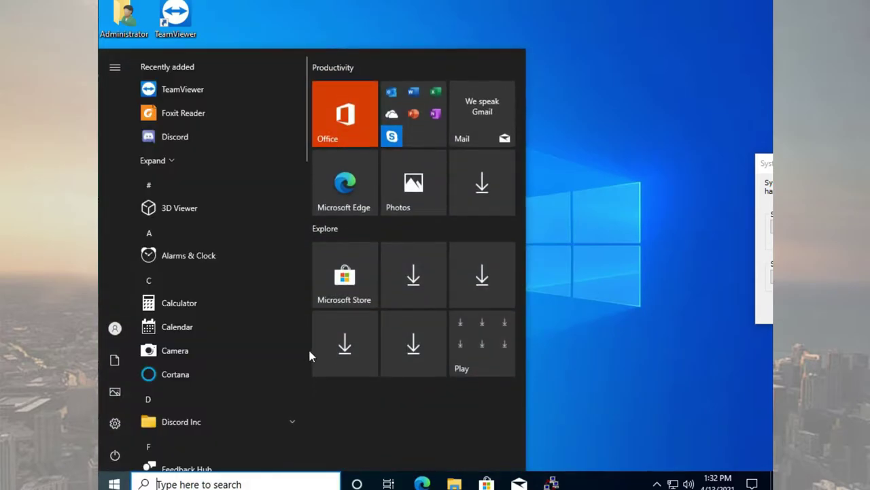
scroll(221, 269, "down", 5)
scroll(221, 269, "down", 10)
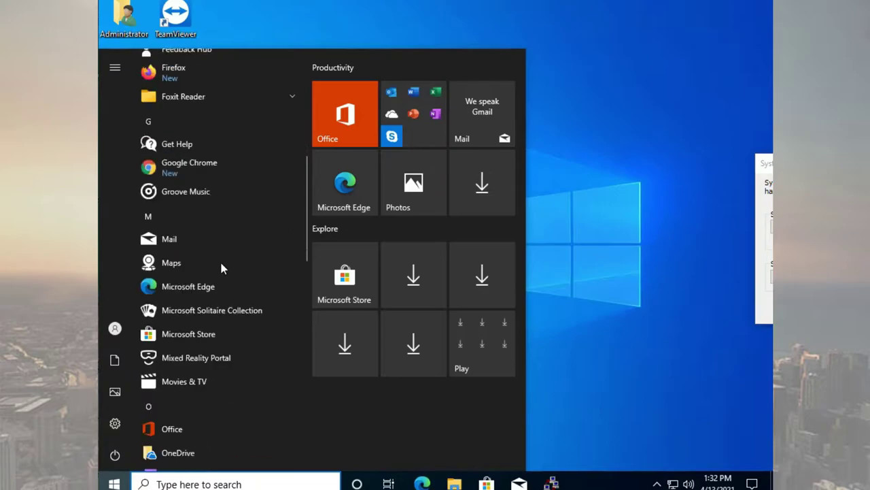
scroll(220, 266, "down", 1)
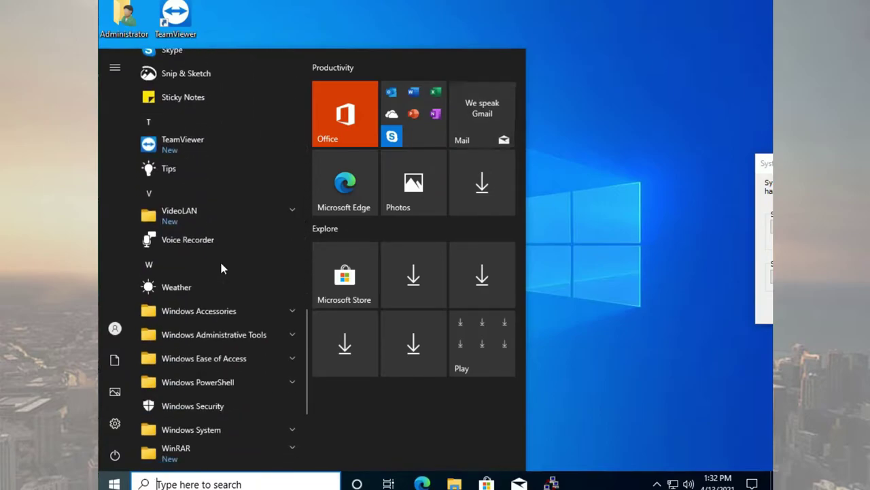
left_click(571, 199)
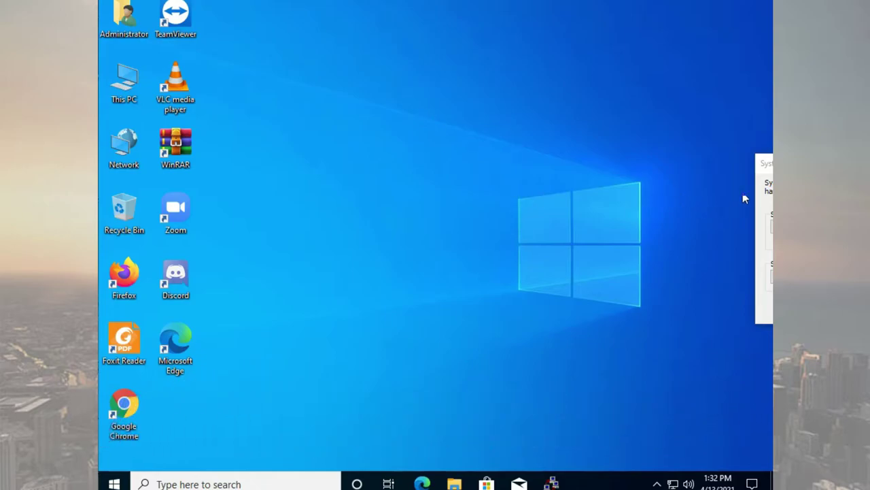
Move the System Preparation Tool window further aside and replace Chrome's welcome tab with a new tab.
mouse_move(764, 168)
left_mouse_down()
mouse_move(696, 148)
mouse_move(492, 135)
mouse_move(773, 158)
left_mouse_up()
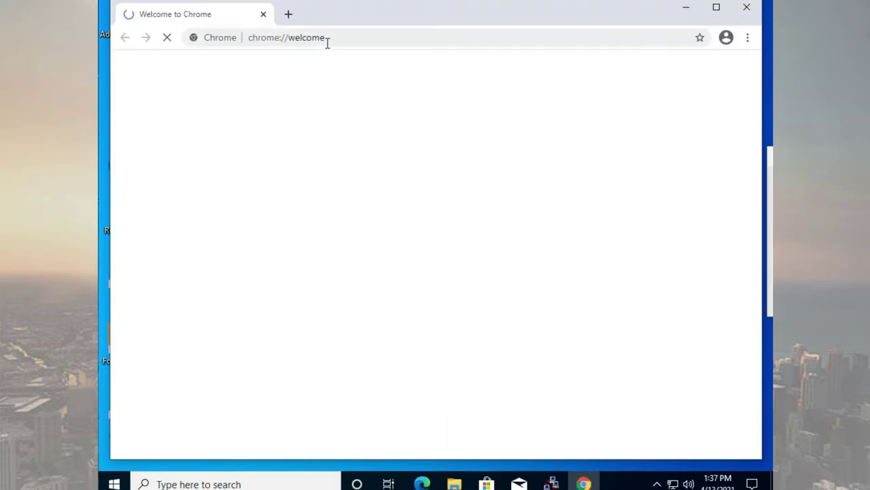
left_click(288, 14)
left_click(263, 13)
mouse_move(467, 455)
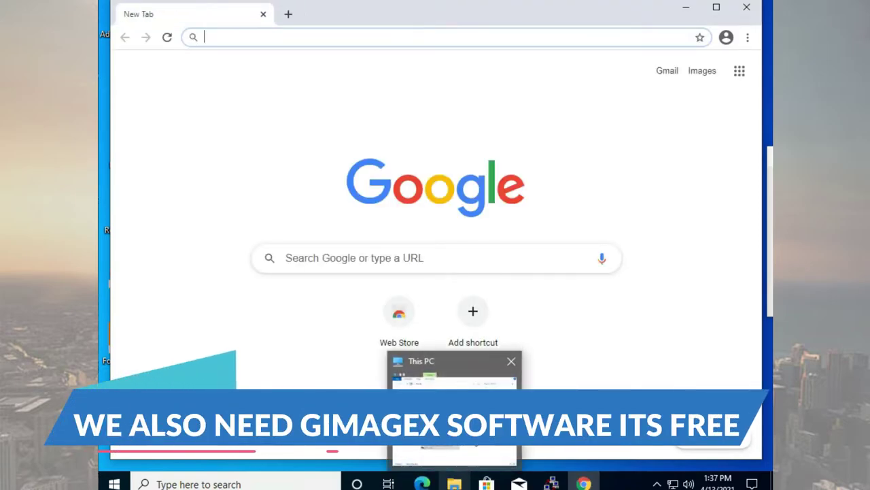
left_click(579, 358)
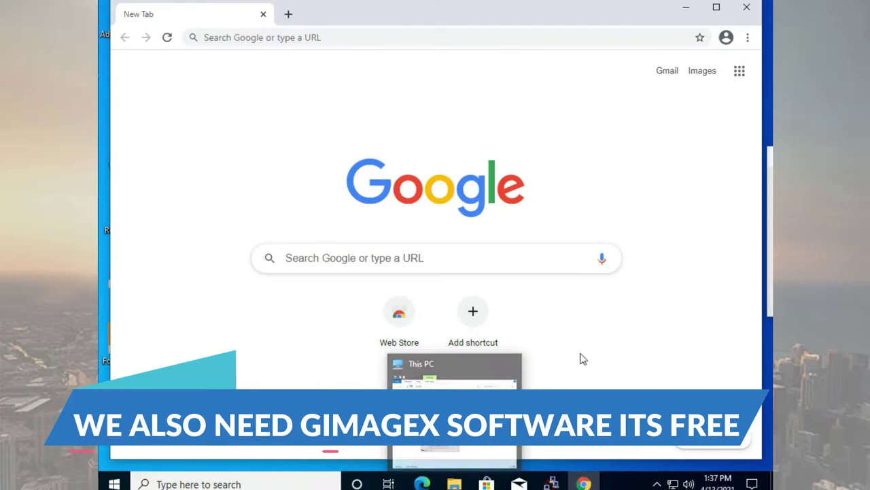
Search Google for gimagex and open AutoIt Consulting's GImageX – GUI for Windows Imaging page.
left_click(536, 268)
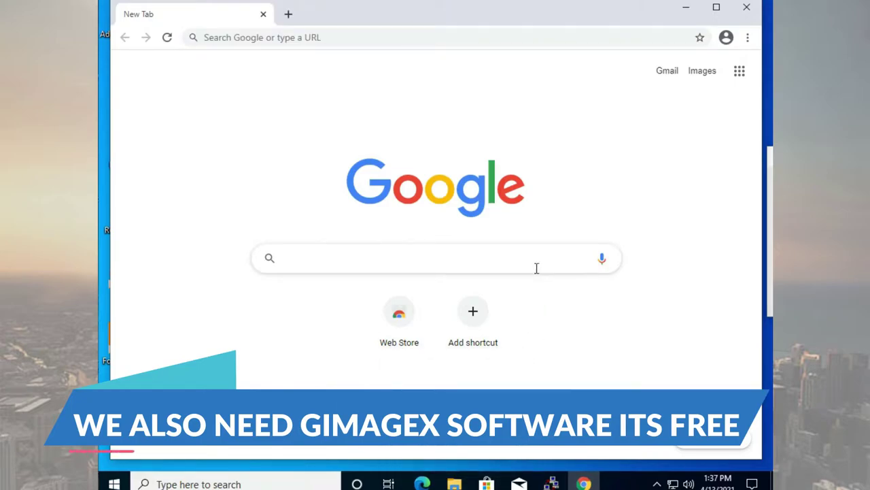
type("gima")
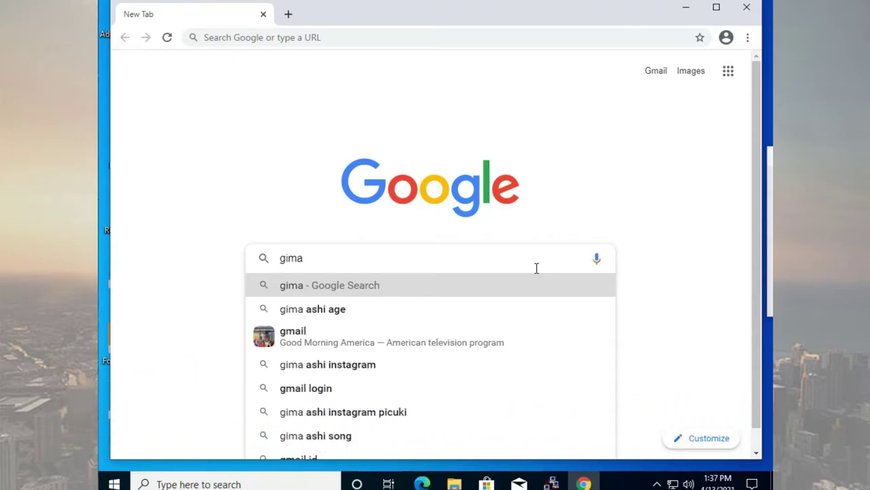
type("gex")
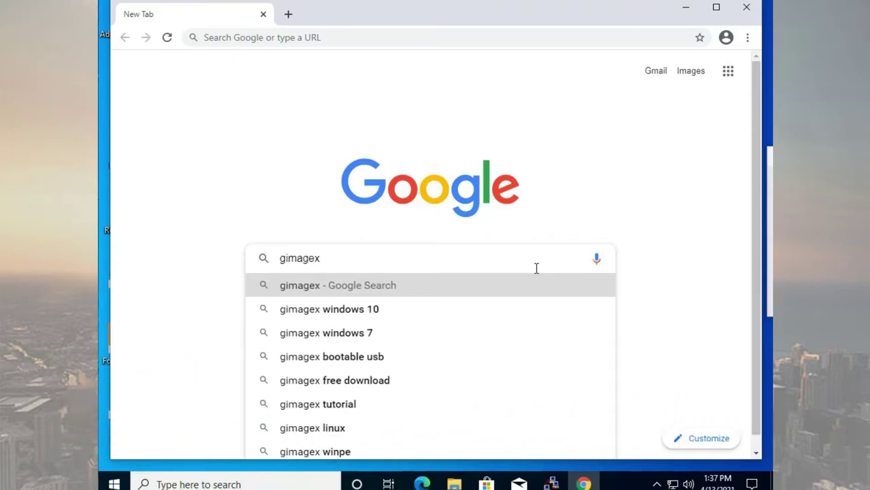
key("Return")
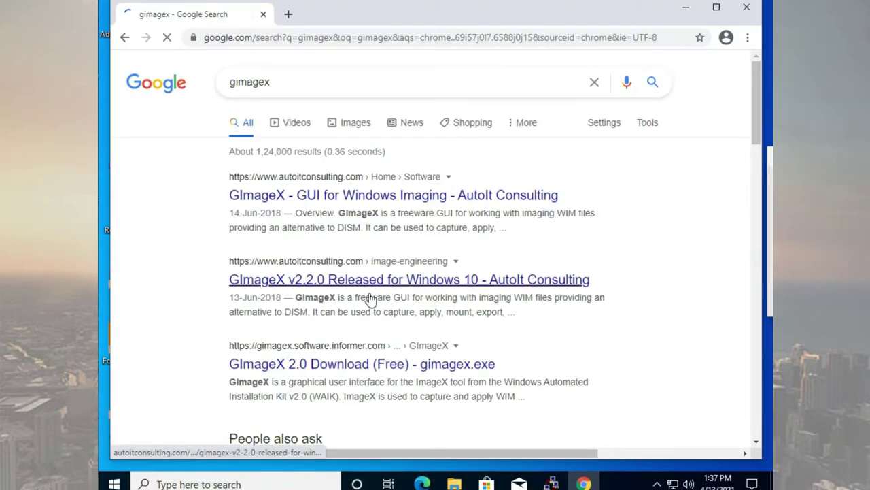
left_click(408, 202)
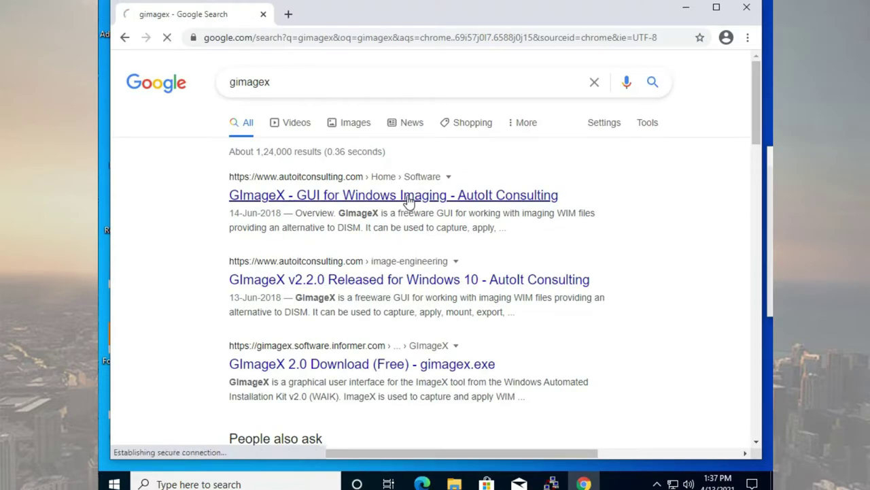
Download the current GImageX release with x86/x64 components from the Current Versions and Downloads section.
scroll(409, 193, "down", 1)
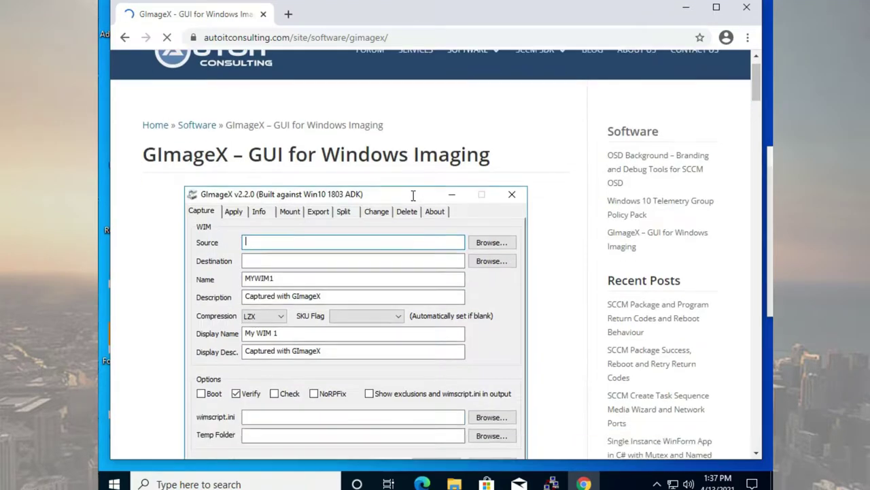
scroll(323, 229, "down", 3)
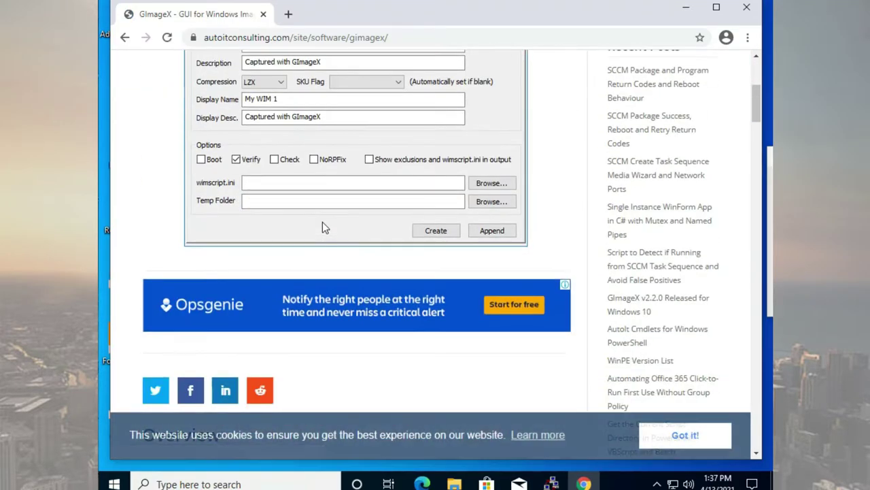
scroll(352, 230, "down", 2)
scroll(353, 224, "down", 3)
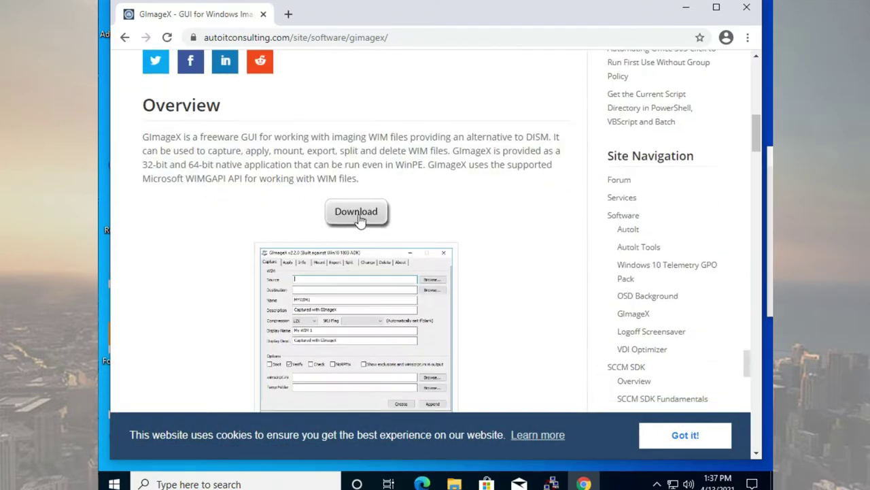
scroll(364, 204, "down", 10)
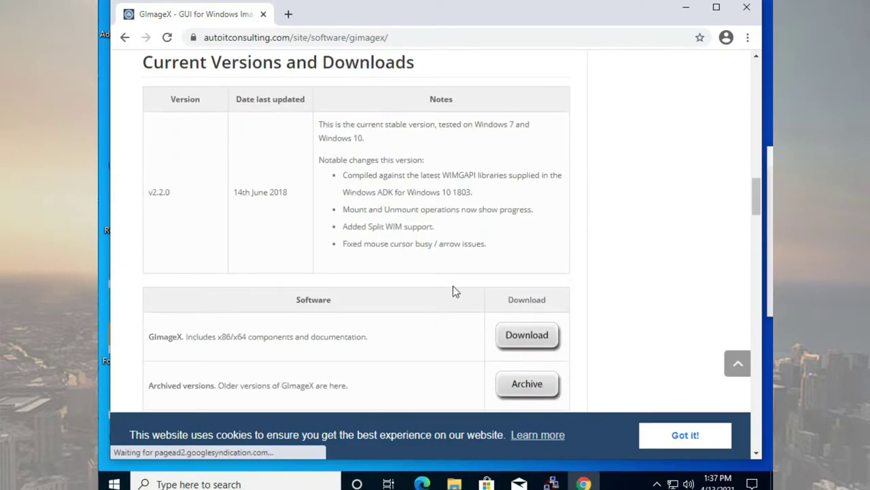
scroll(448, 282, "down", 1)
left_click(520, 271)
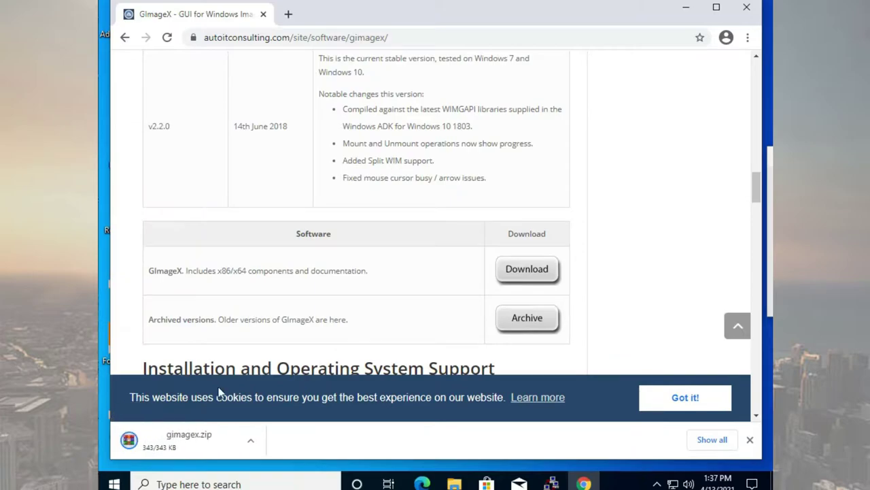
Show the downloaded gimagex.zip in its folder.
left_click(254, 438)
left_click(275, 396)
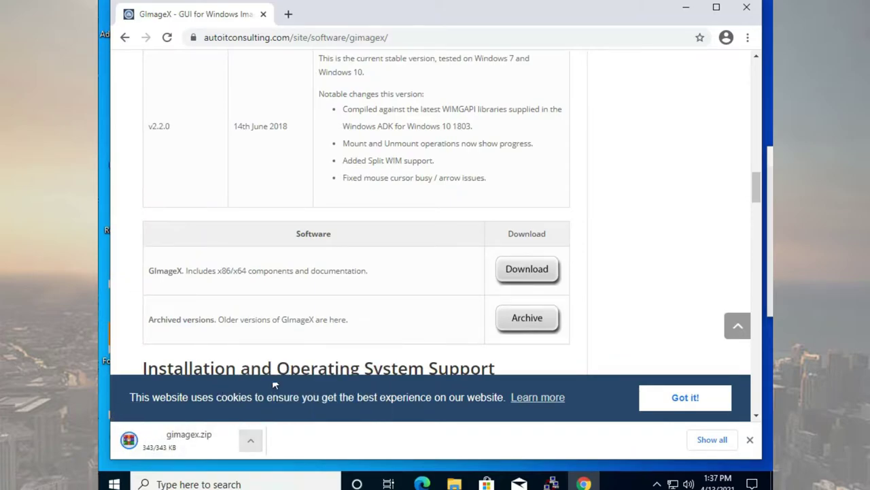
left_click(254, 439)
left_click(274, 394)
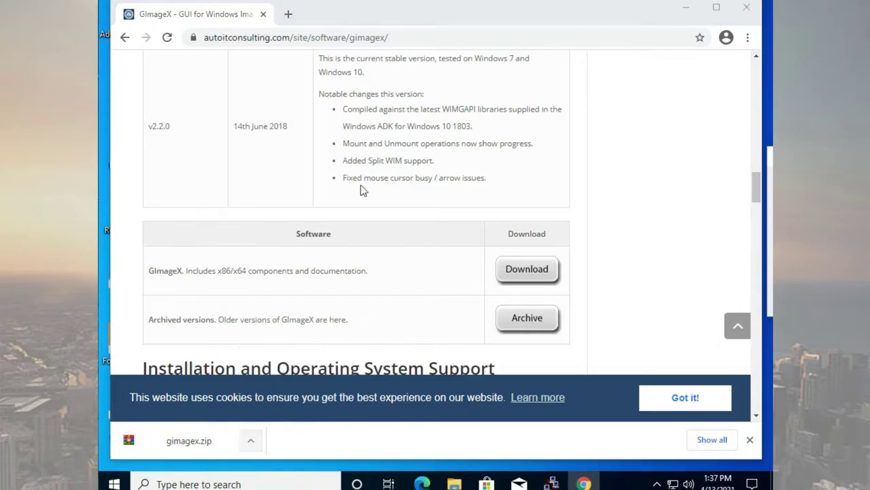
Copy the gimagex archive from Downloads to New Volume (D:).
right_click(361, 170)
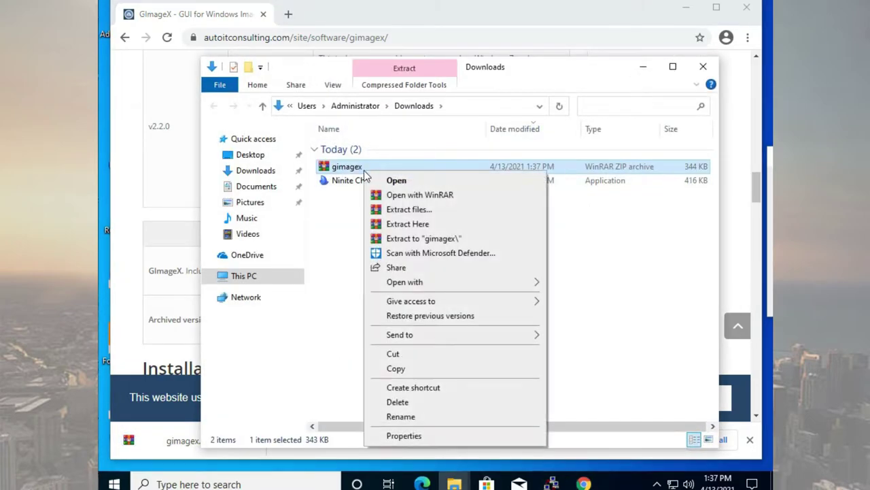
left_click(387, 371)
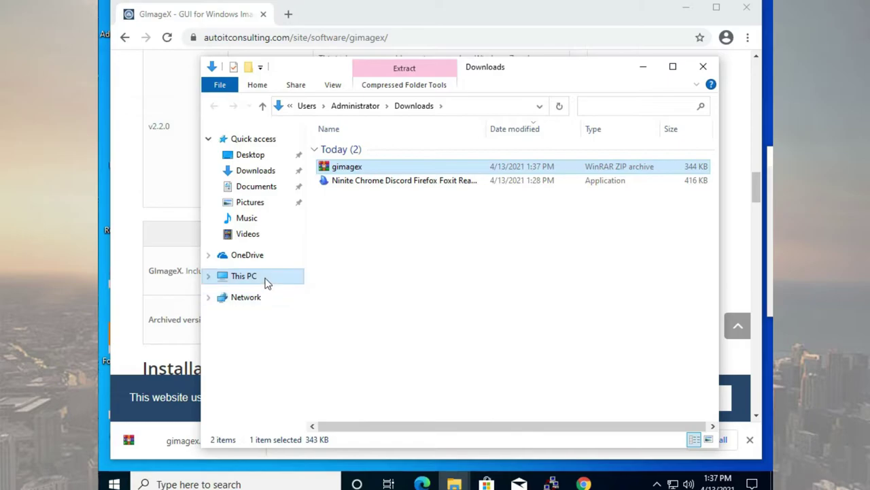
left_click(265, 278)
double_click(515, 333)
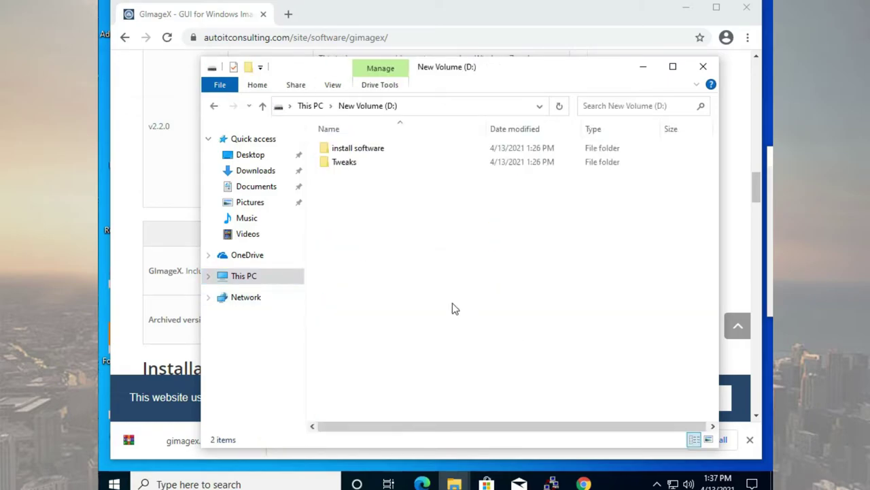
right_click(425, 228)
left_click(461, 320)
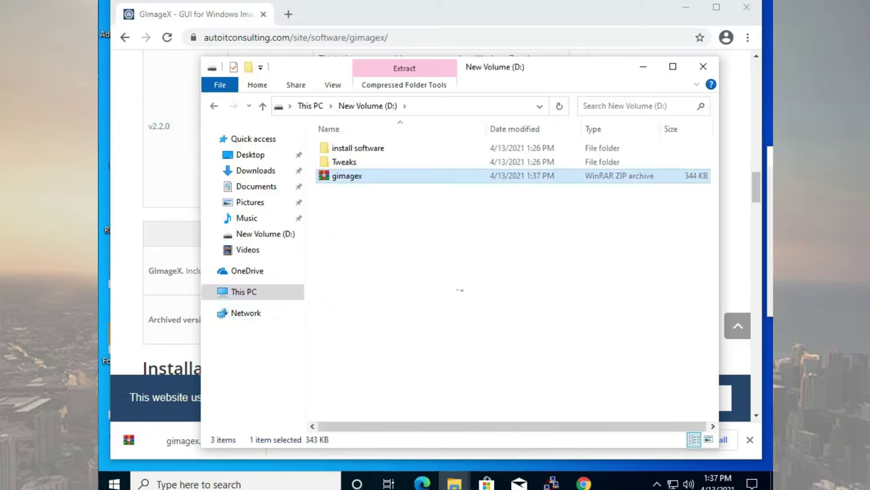
Extract the archive on New Volume (D:) into its own gimagex folder and open that folder.
right_click(390, 177)
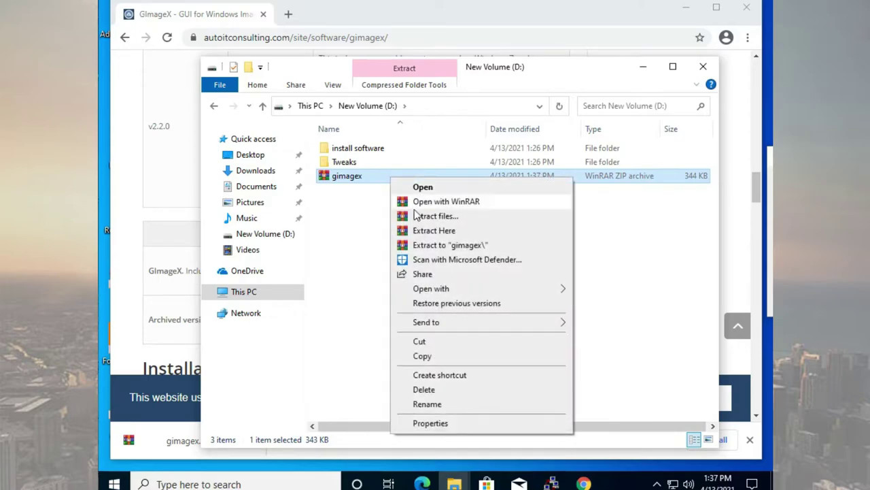
left_click(439, 245)
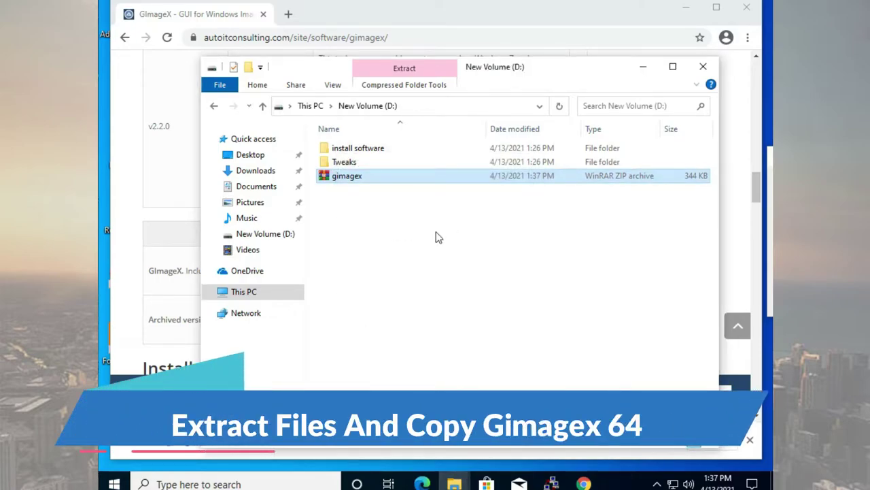
double_click(372, 195)
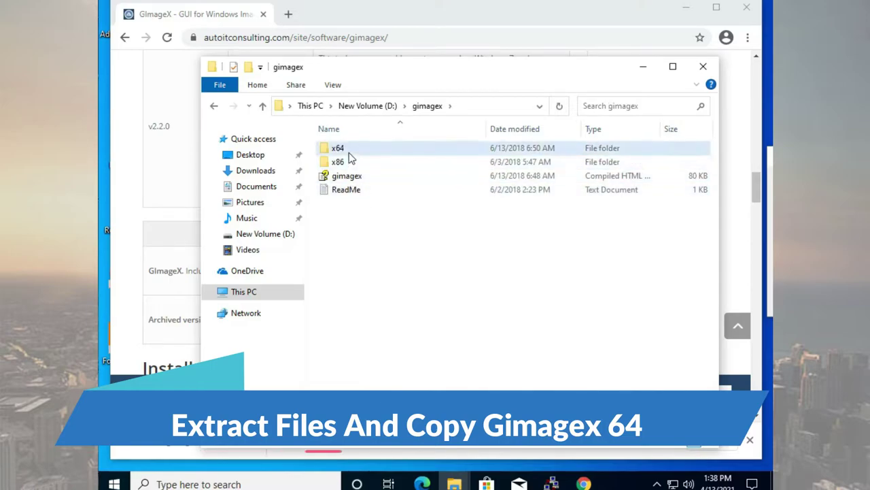
Copy the gimagex_x64 application from the x64 folder to the root of New Volume (D:).
double_click(350, 149)
left_click(350, 151)
right_click(350, 152)
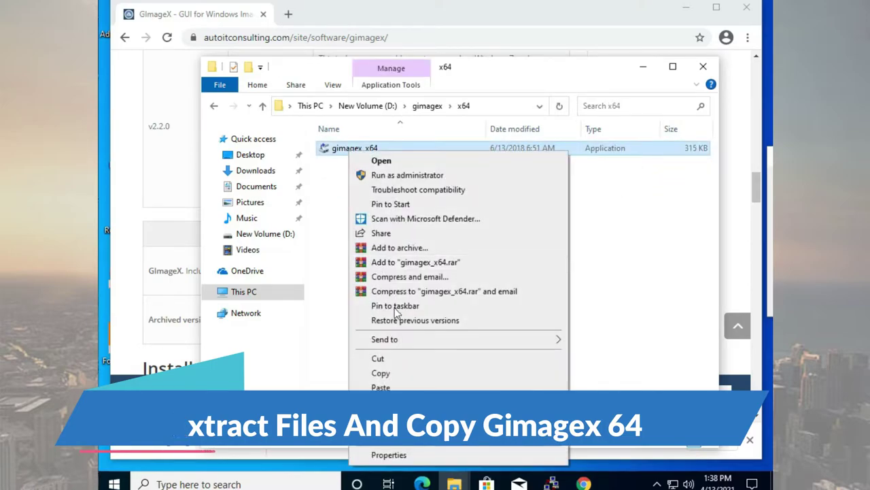
left_click(388, 368)
left_click(367, 105)
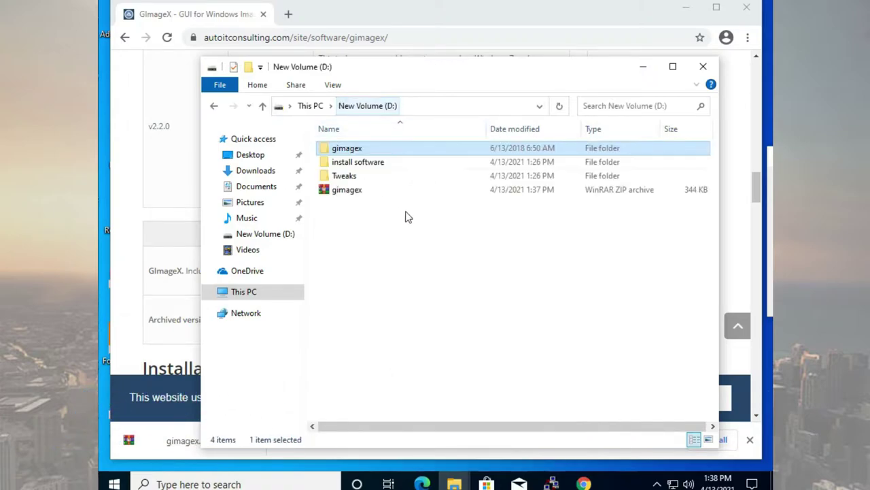
right_click(408, 238)
left_click(441, 327)
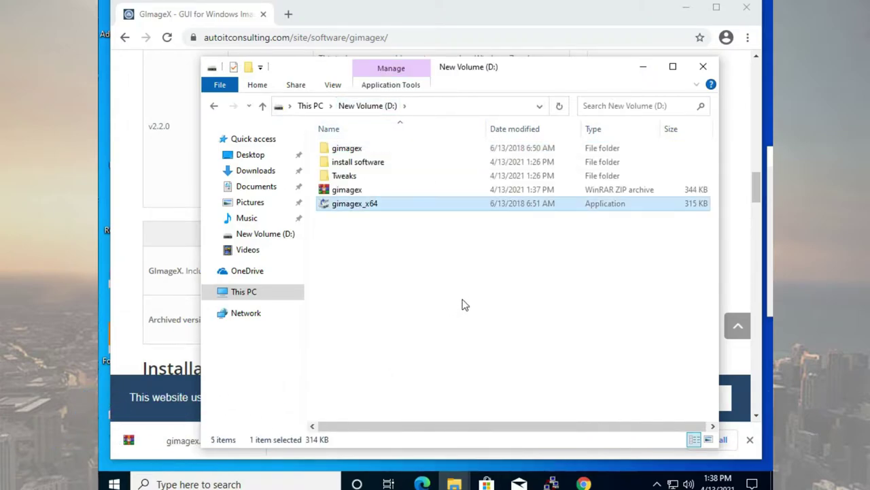
Close Chrome and the New Volume (D:) window, and refresh the desktop.
left_click(747, 7)
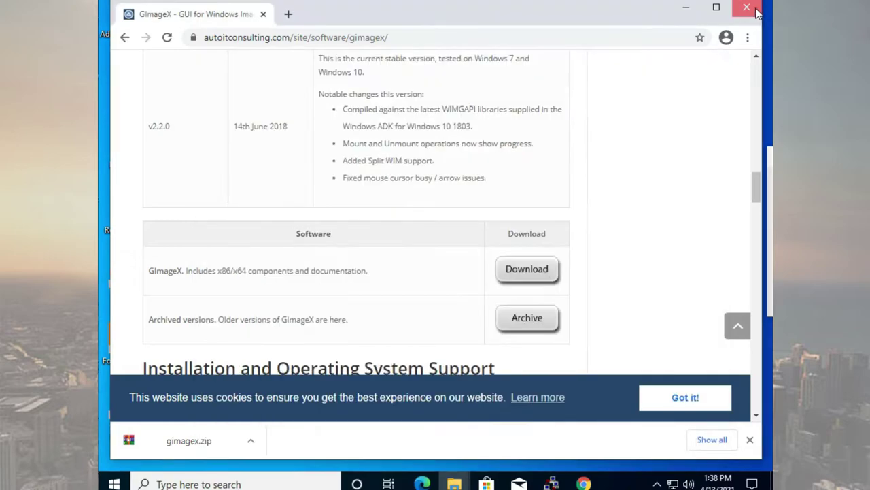
left_click(682, 49)
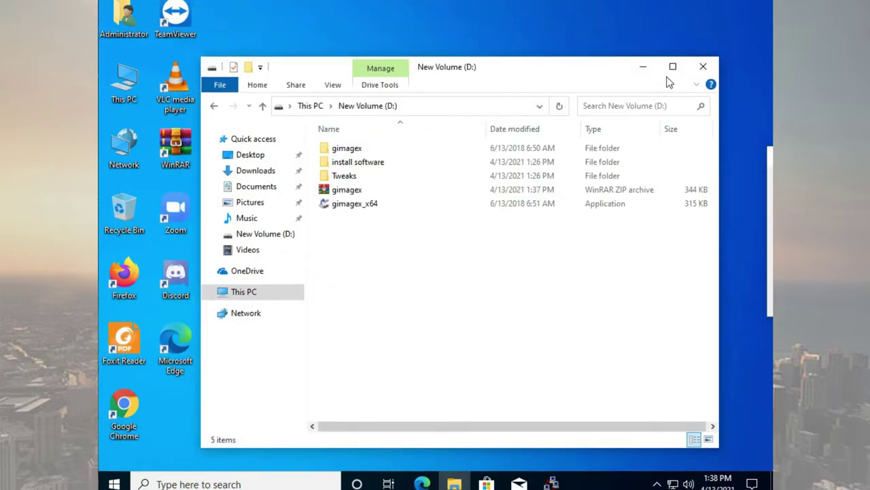
left_click(361, 203)
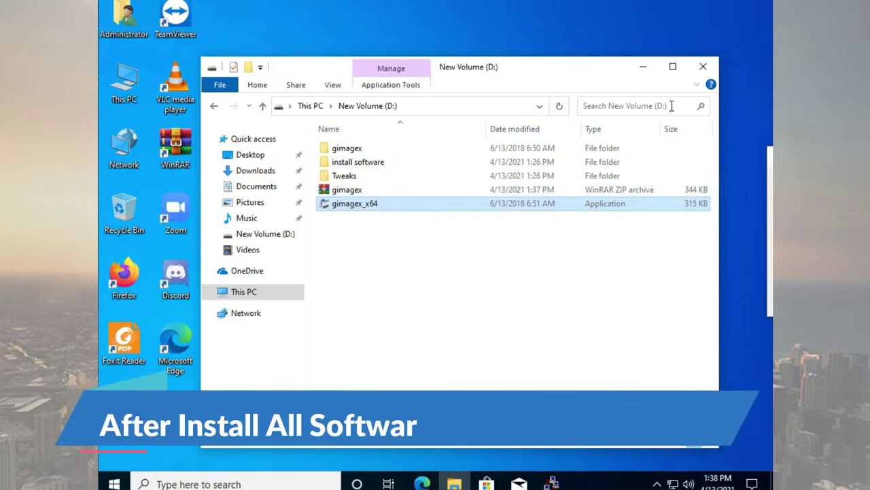
left_click(704, 68)
right_click(447, 92)
left_click(480, 130)
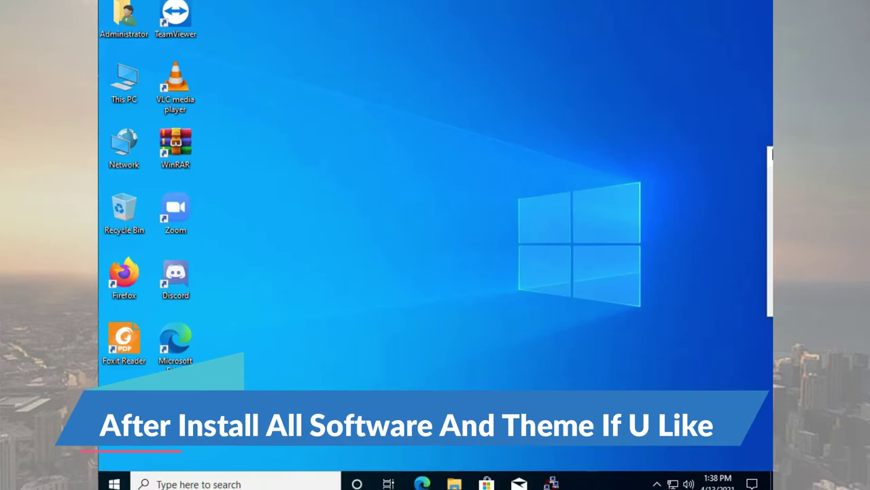
Run the System Preparation Tool with the OOBE cleanup action, Generalize enabled and Shutdown as the shutdown option.
left_click_drag(771, 154, 362, 136)
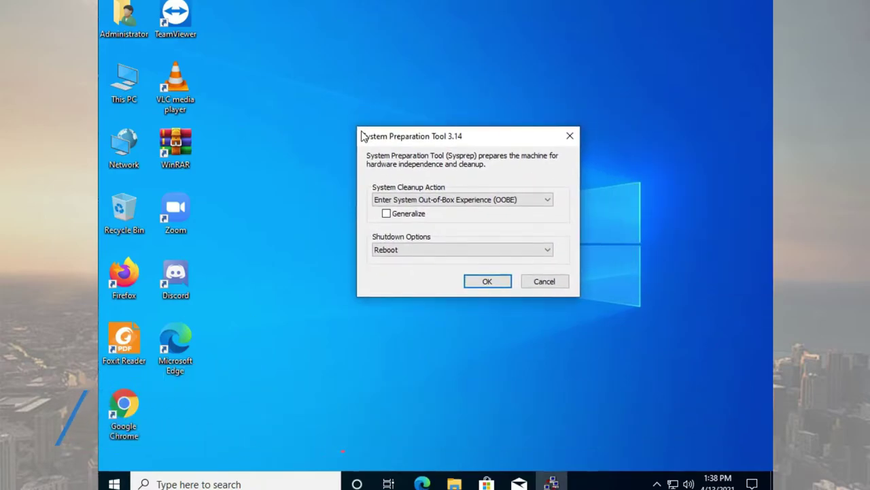
left_click(420, 249)
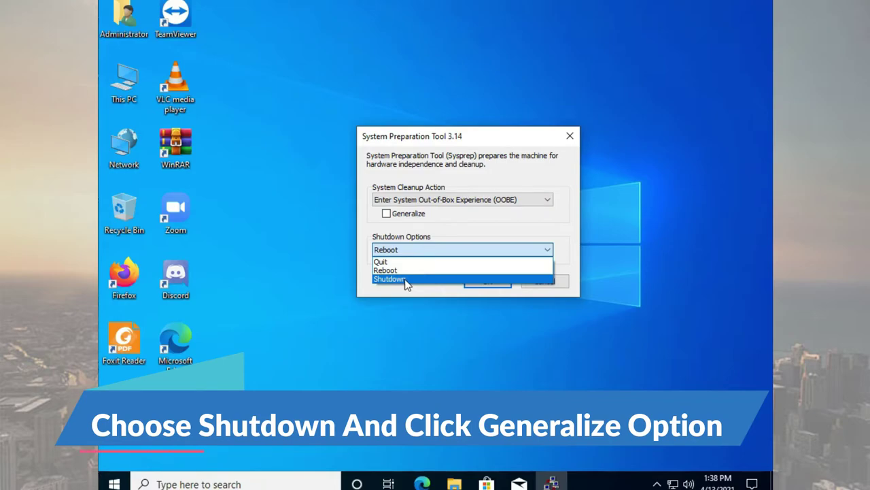
left_click(406, 280)
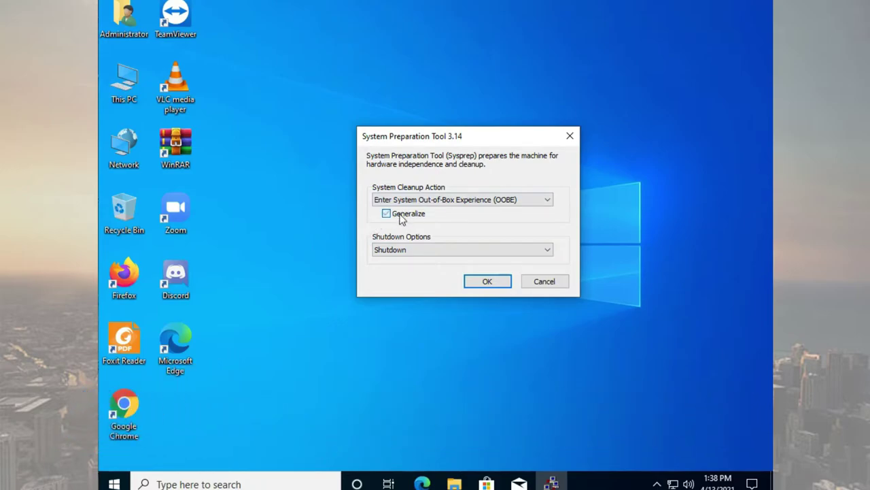
left_click(480, 281)
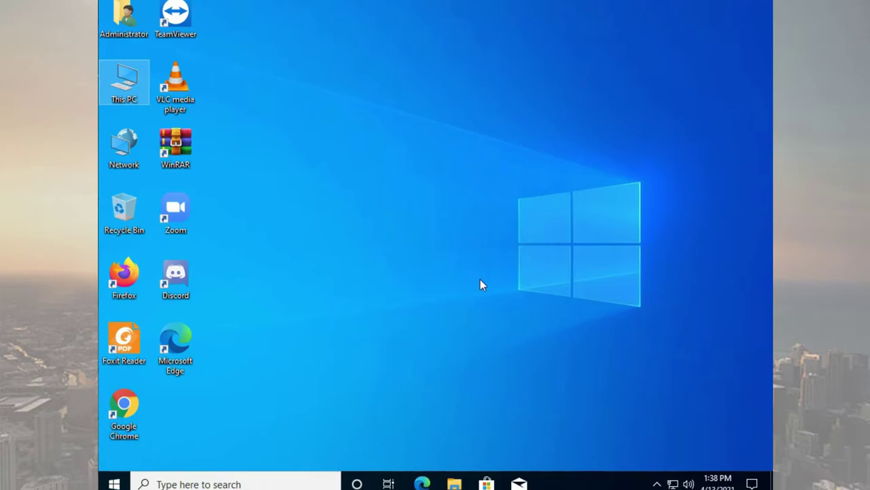
right_click(455, 188)
left_click(474, 227)
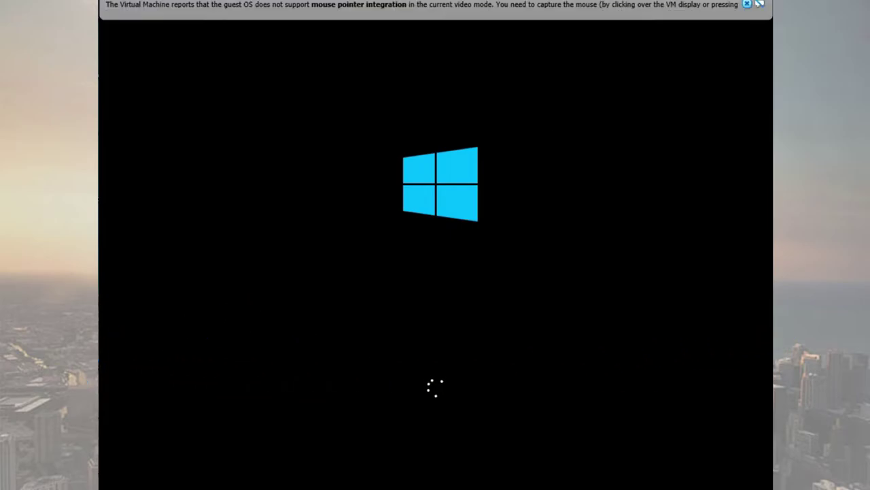
Dismiss the virtual machine's mouse pointer notice, and open This PC with a wider Name column to view the drives.
left_click(745, 6)
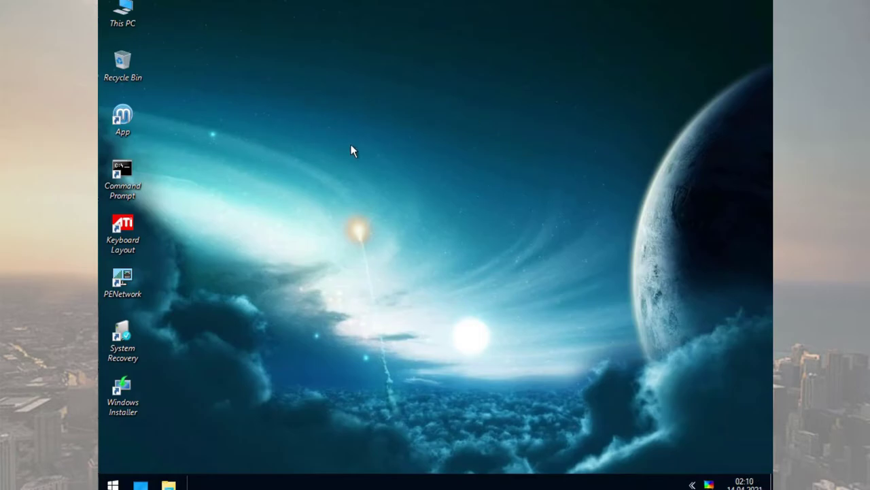
double_click(123, 13)
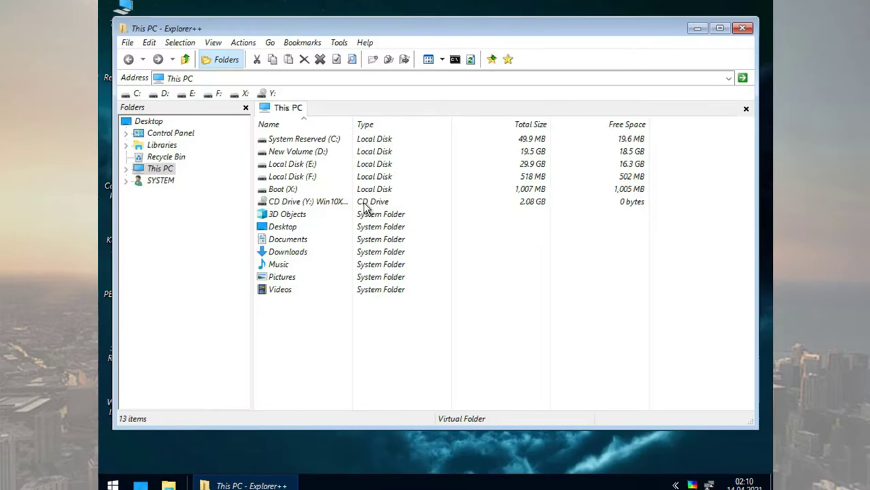
left_click(314, 140)
left_click_drag(353, 124, 433, 143)
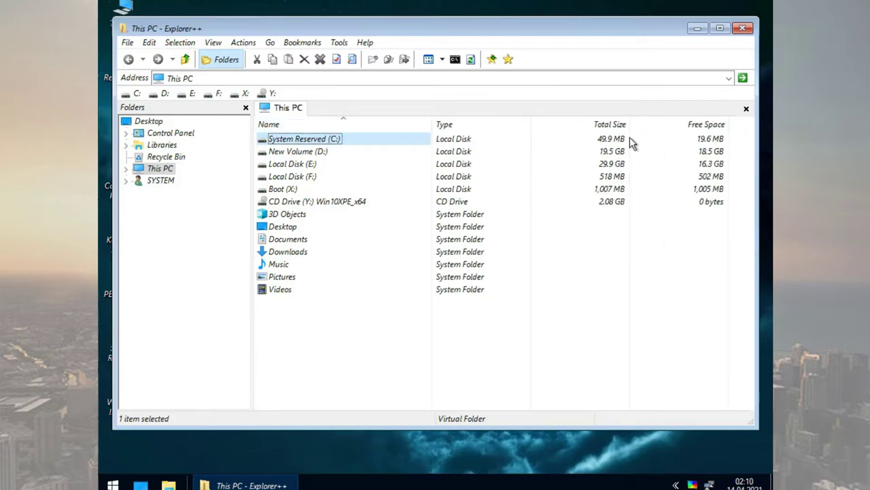
Browse the contents of New Volume (D:), Local Disk (E:) and Local Disk (F:) to identify the Windows partition, and close the file manager.
right_click(313, 152)
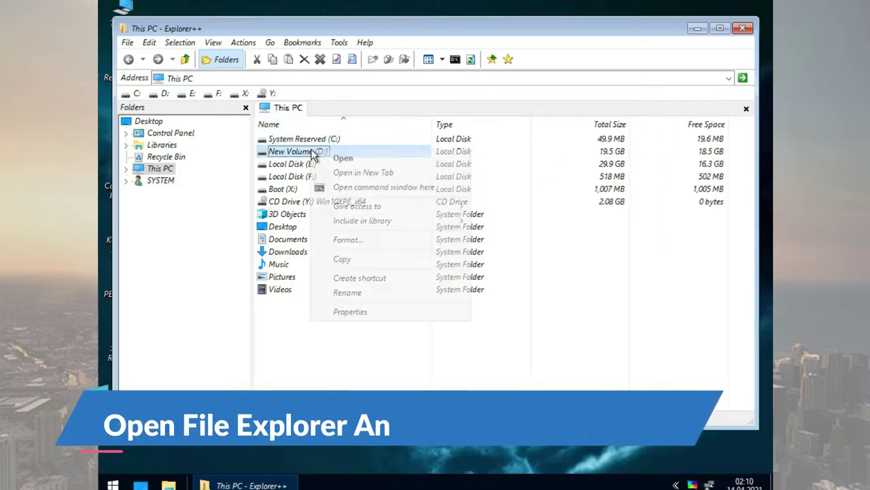
left_click(343, 159)
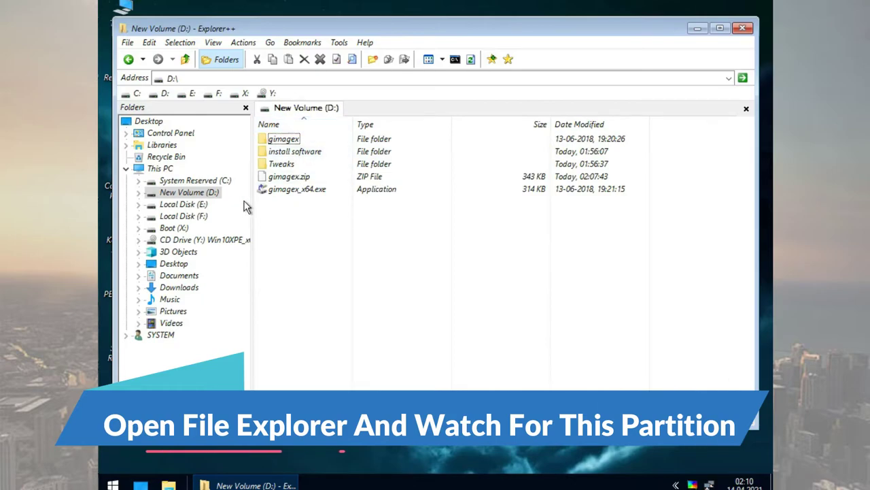
left_click(198, 204)
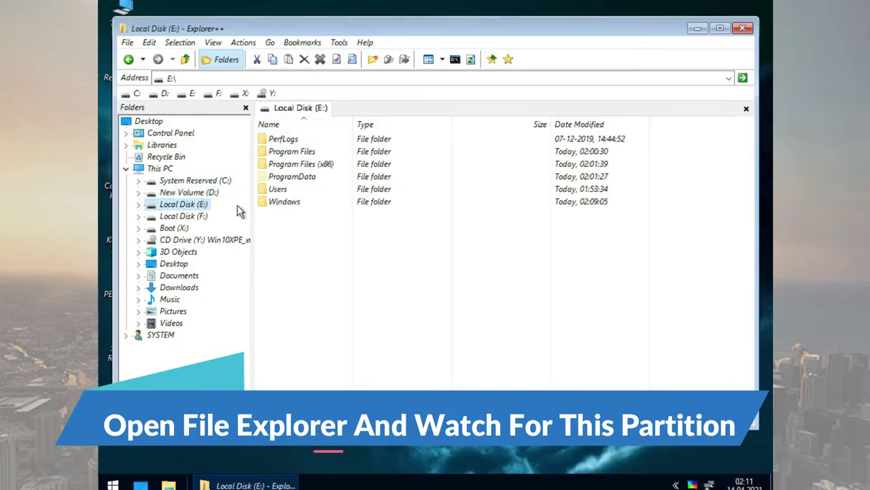
left_click(185, 216)
left_click(184, 205)
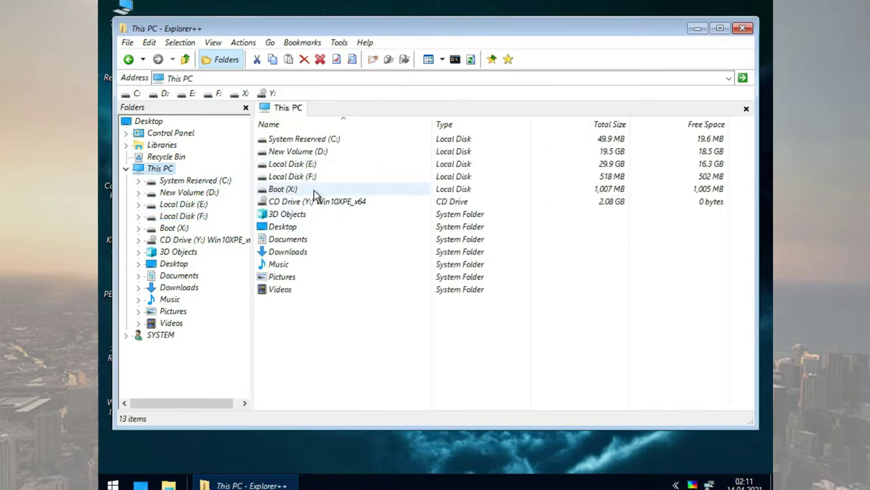
left_click(743, 29)
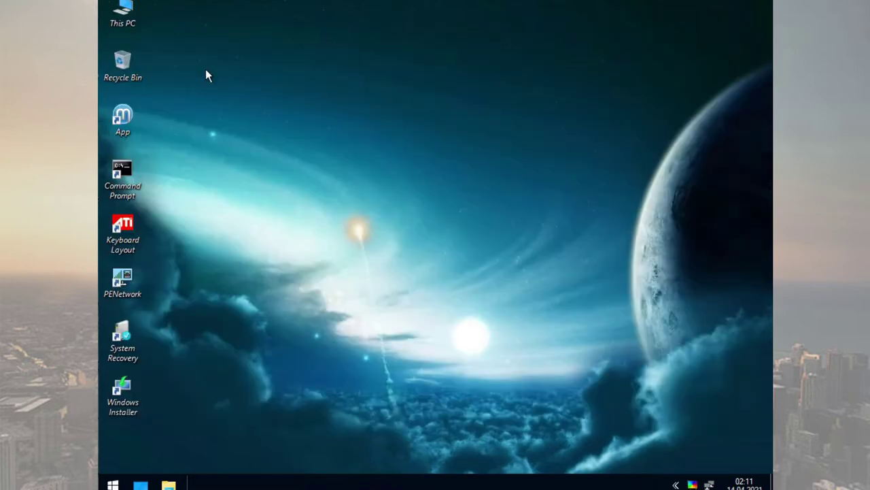
Open Disk Management for this computer and examine the (E:), recovery and New Volume (D:) partitions on Disk 0.
right_click(128, 7)
left_click(156, 31)
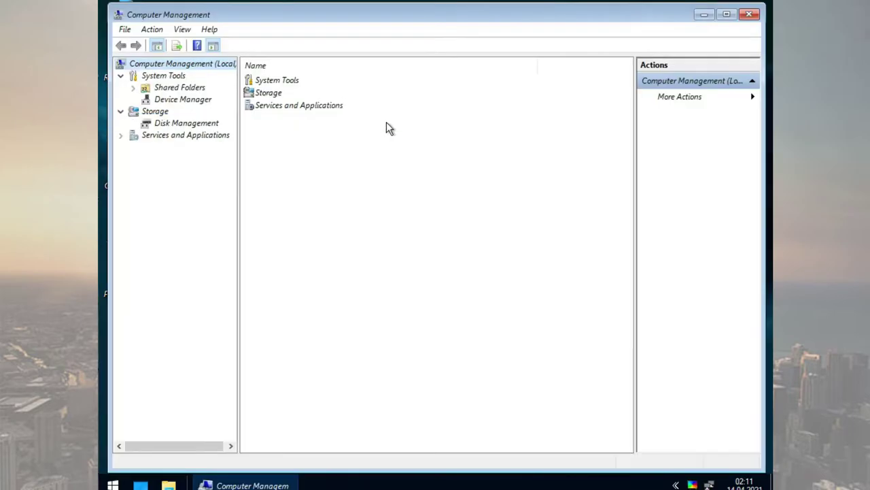
left_click(185, 124)
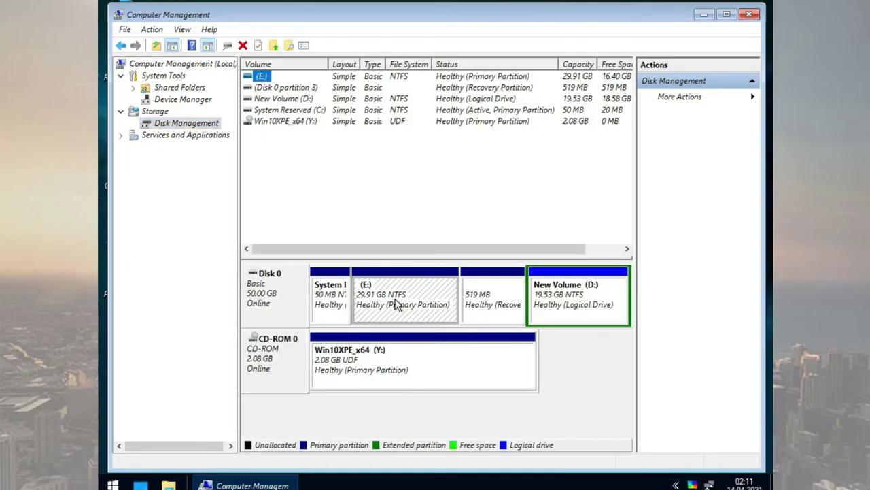
left_click(481, 299)
left_click(575, 297)
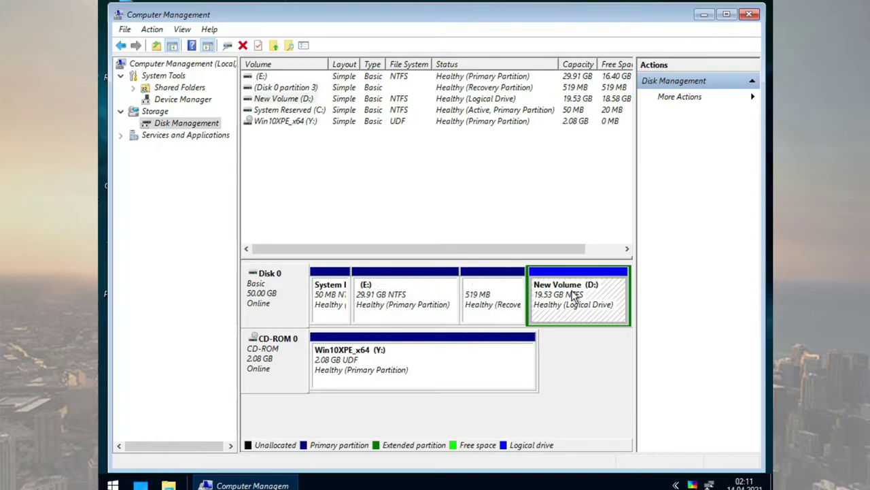
left_click(381, 312)
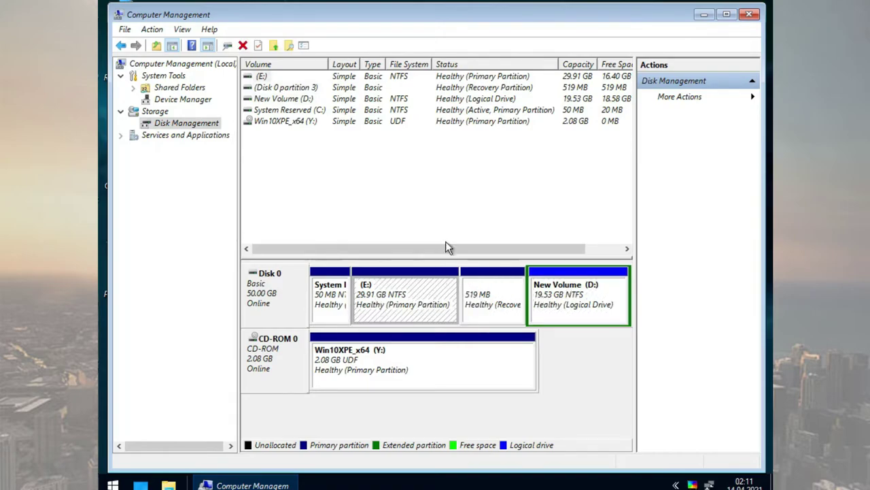
Try to browse the (E:) partition from Disk Management, dismiss the error, and minimize Computer Management.
right_click(412, 299)
left_click(443, 311)
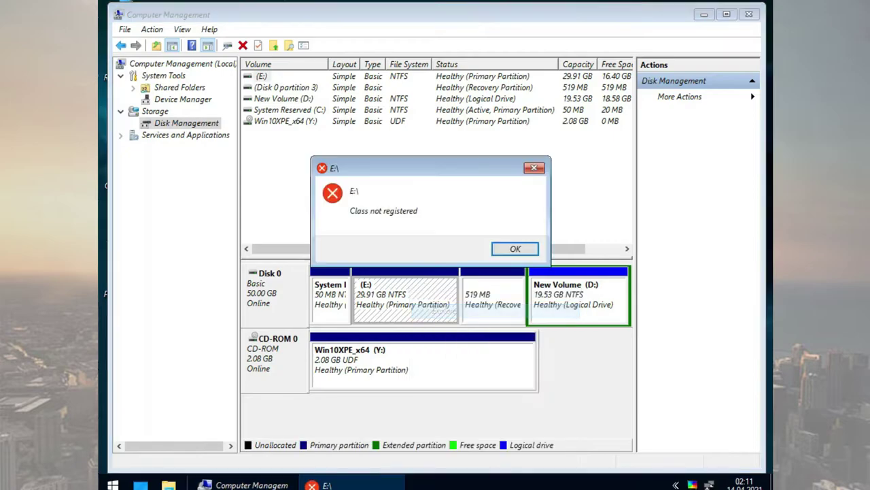
left_click(499, 248)
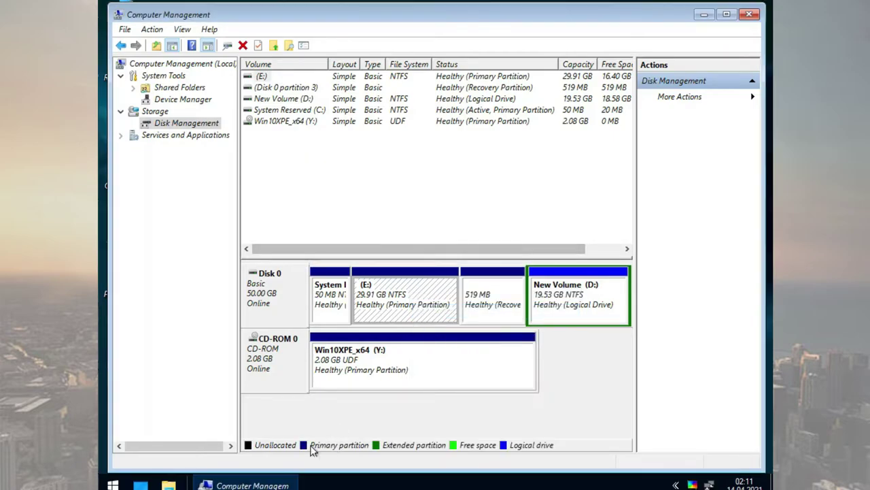
left_click(238, 484)
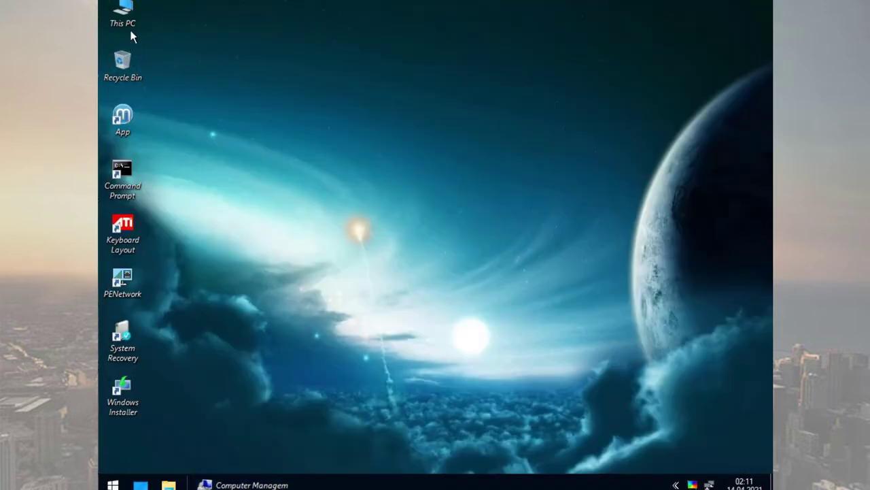
Check the folders on Local Disk (E:) through This PC, and compare the drive with its partition in Disk Management.
double_click(129, 20)
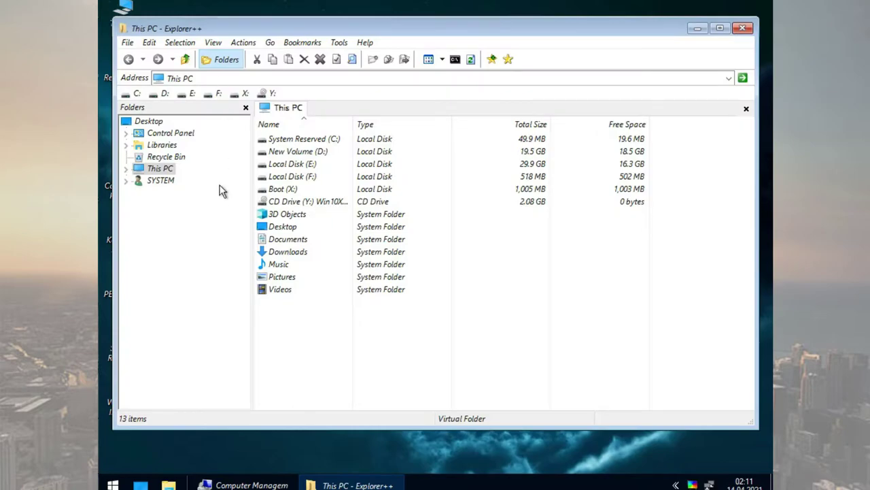
double_click(304, 165)
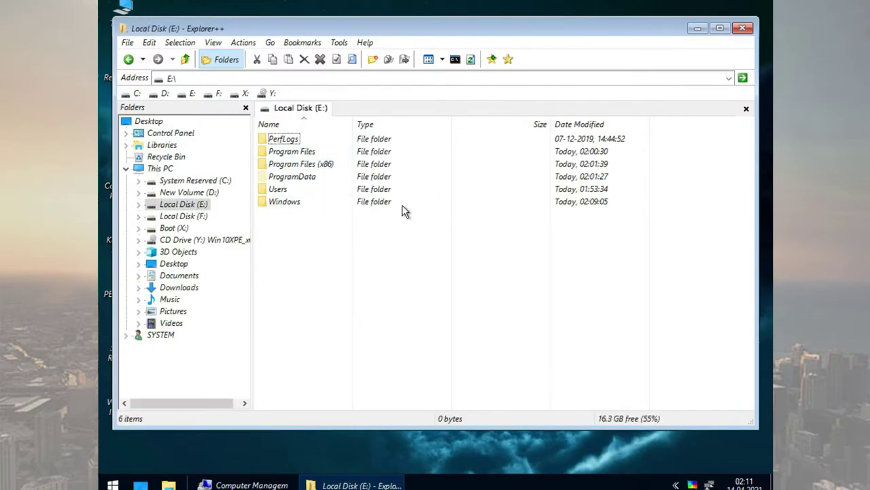
left_click(742, 28)
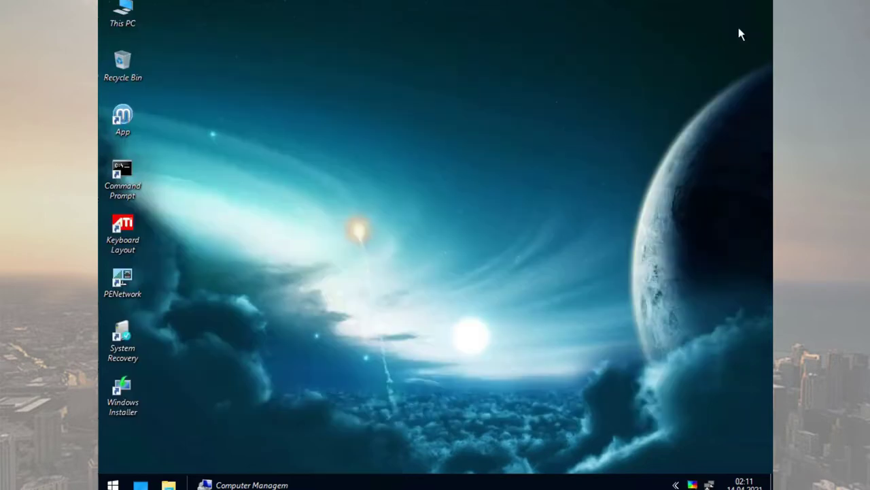
left_click(243, 485)
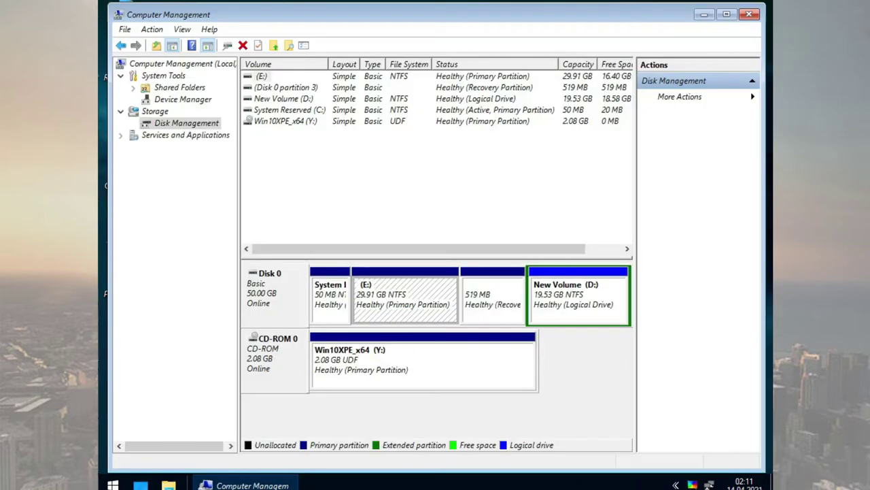
left_click(704, 14)
Launch gimagex_x64.exe from New Volume (D:) and close the file manager window behind it.
double_click(122, 9)
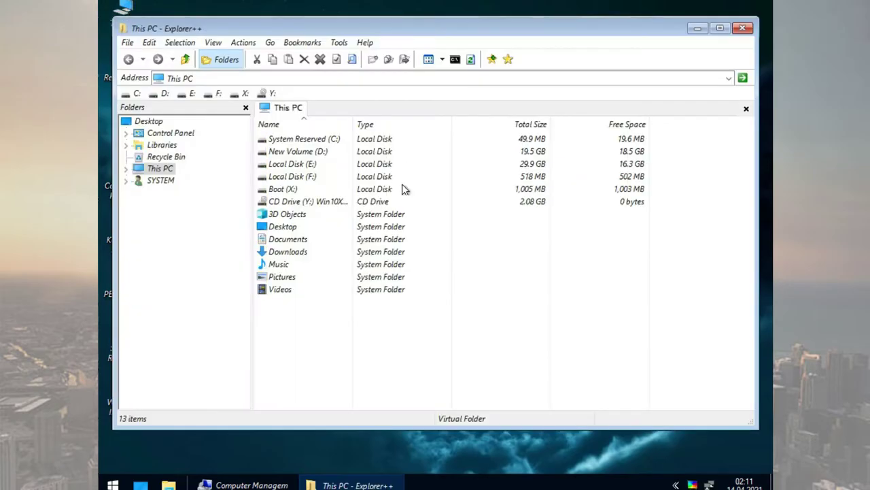
double_click(299, 151)
left_click(306, 190)
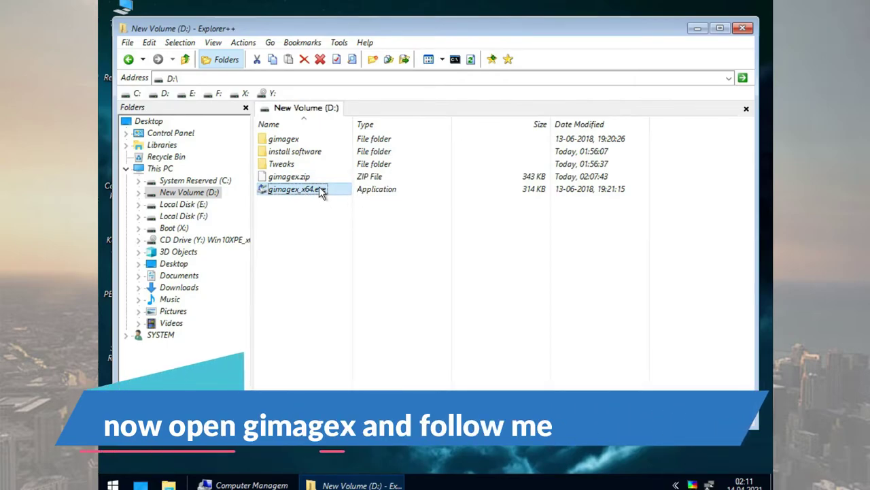
double_click(318, 187)
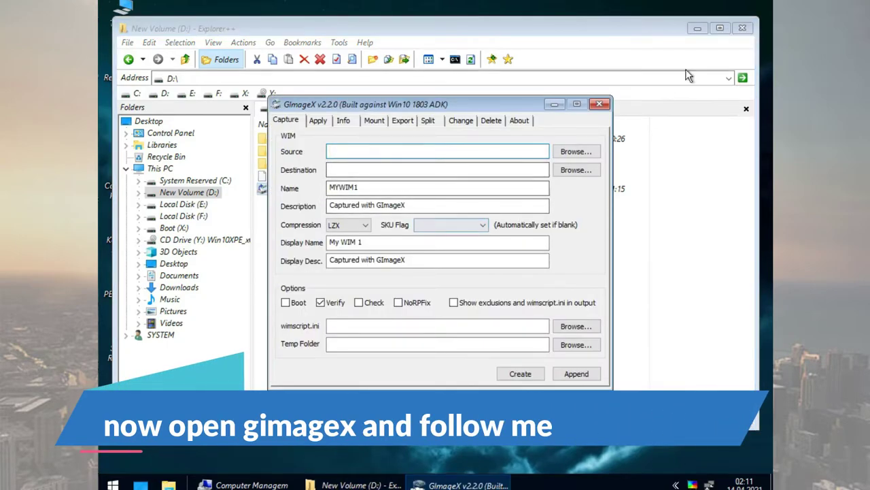
left_click(743, 28)
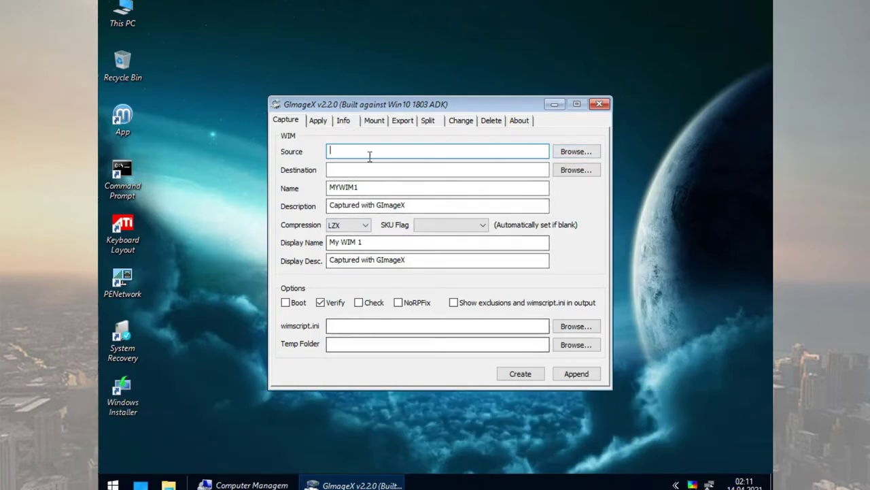
Set the capture source to Local Disk (E:).
left_click(575, 153)
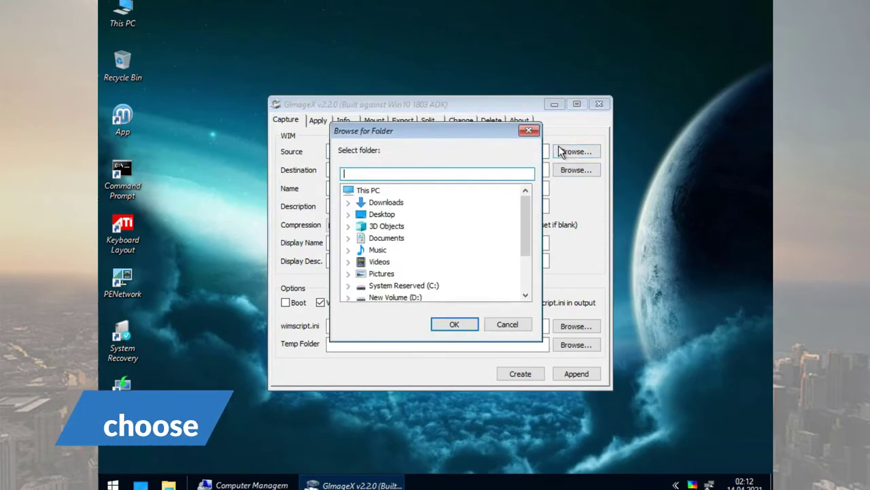
scroll(367, 231, "down", 2)
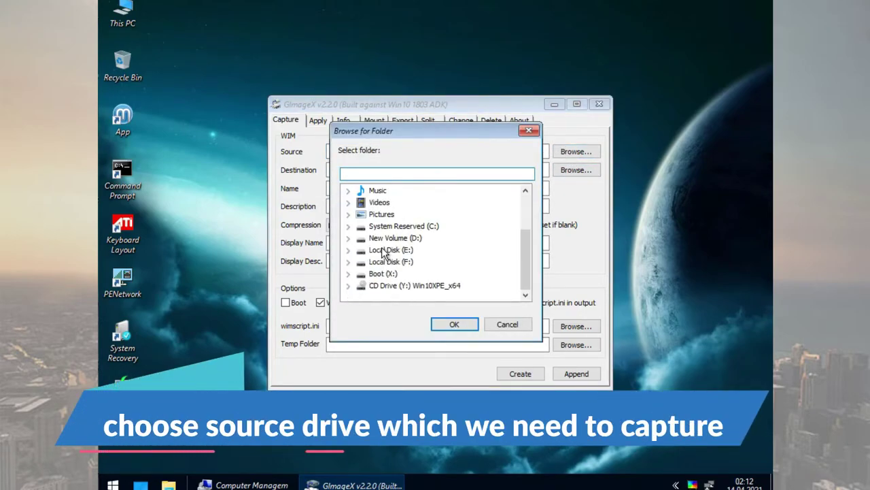
left_click(381, 250)
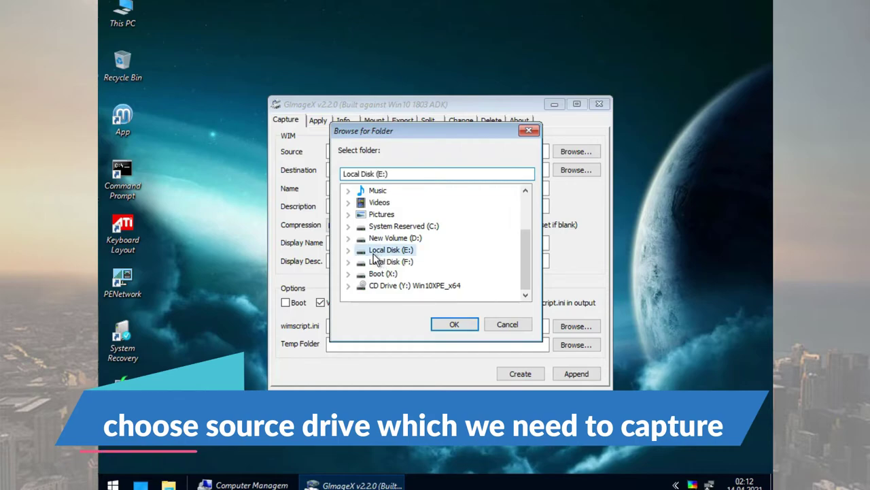
left_click(348, 250)
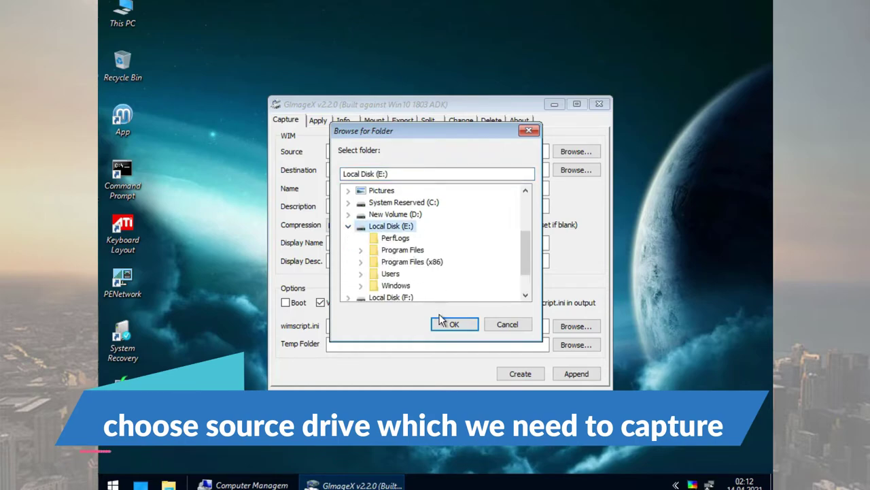
left_click(448, 324)
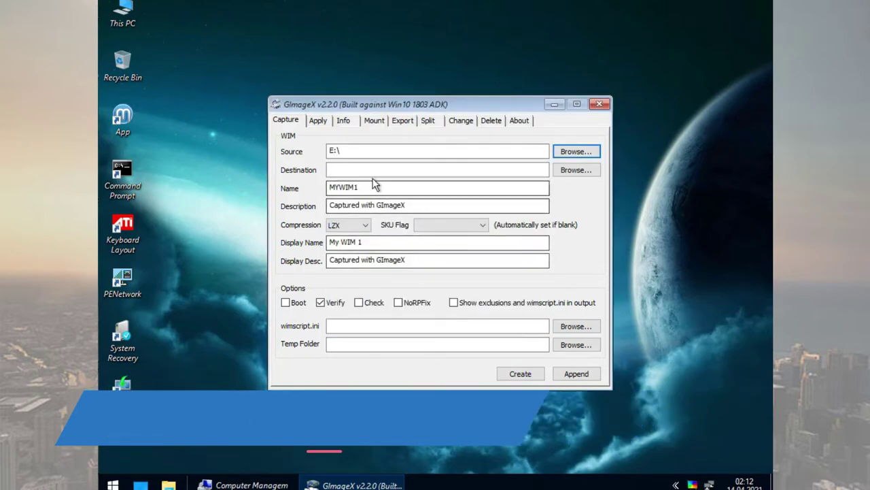
Set the capture destination to a WIM file named wim on New Volume (D:).
left_click(565, 173)
double_click(447, 234)
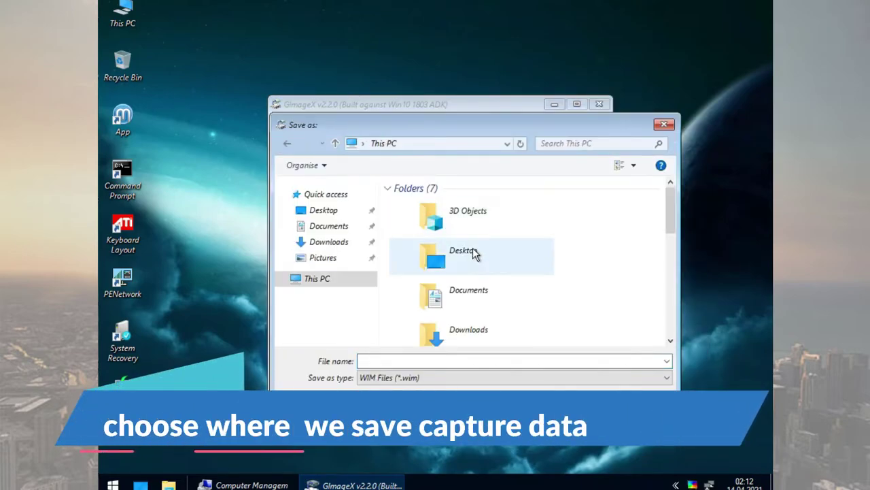
scroll(472, 243, "down", 5)
double_click(497, 254)
left_click(512, 356)
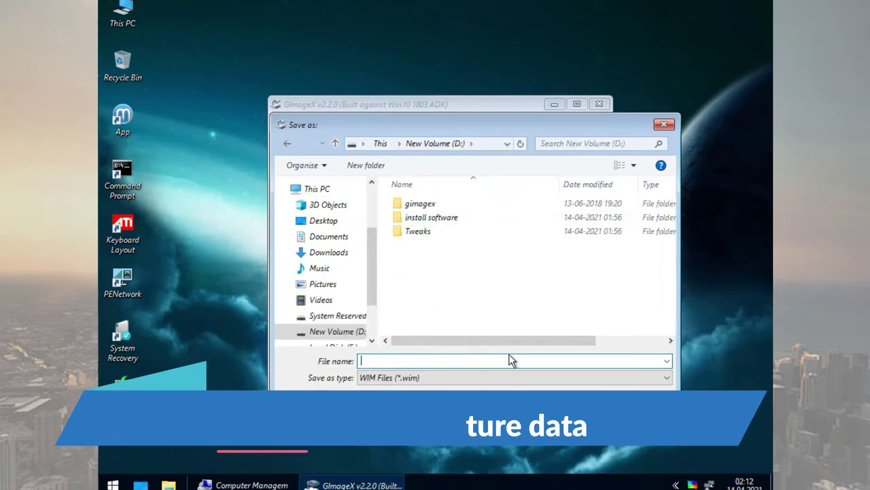
type("wim")
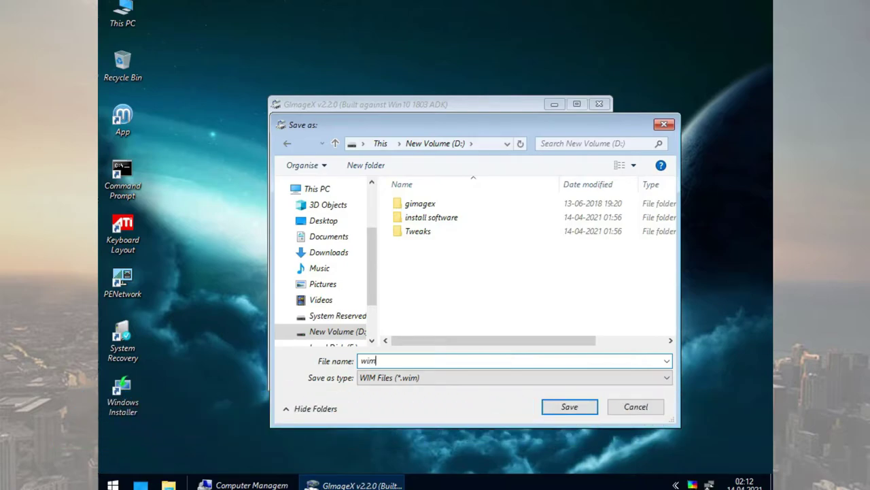
left_click(569, 406)
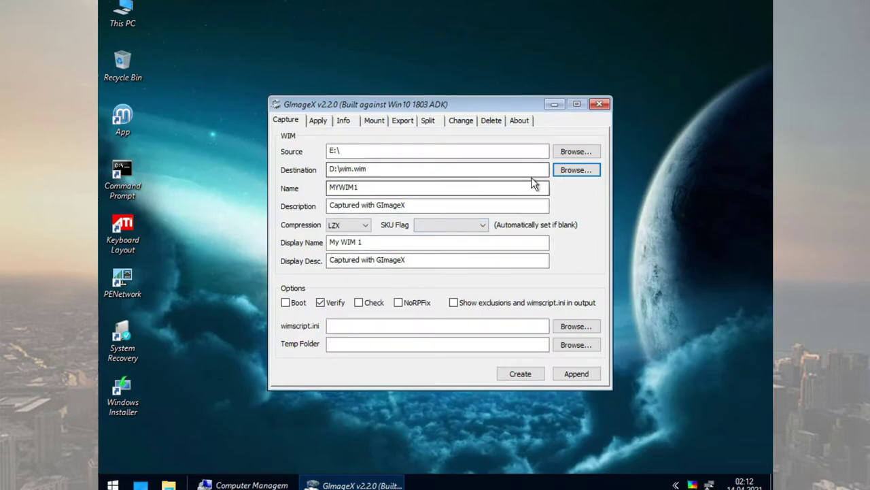
Change the destination's file name to install, keeping the WIM file type and the New Volume (D:) location.
left_click(577, 169)
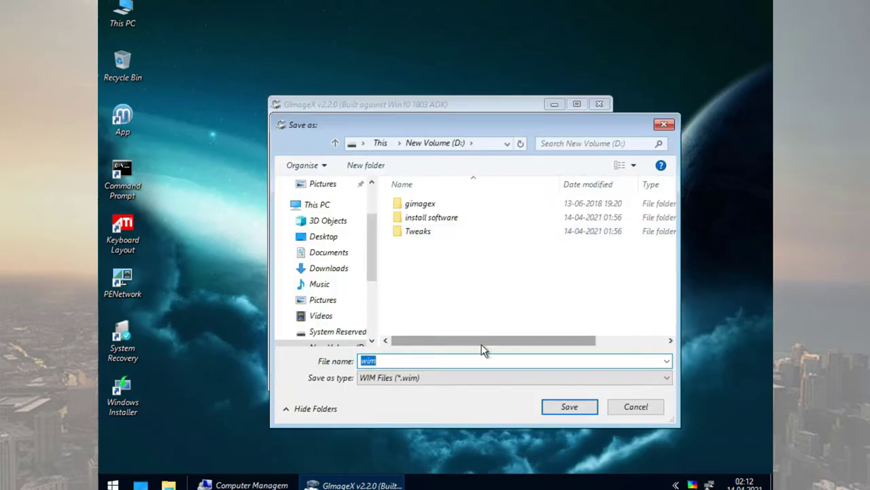
type("insta")
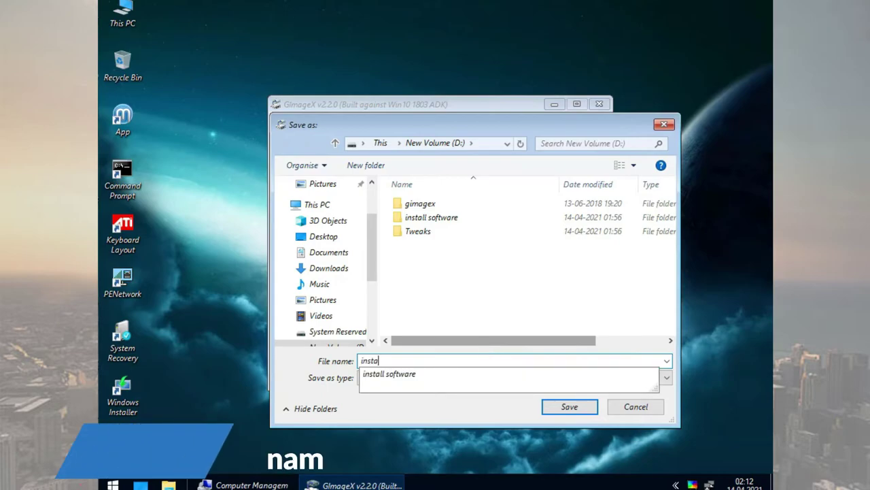
type("ll")
left_click(459, 304)
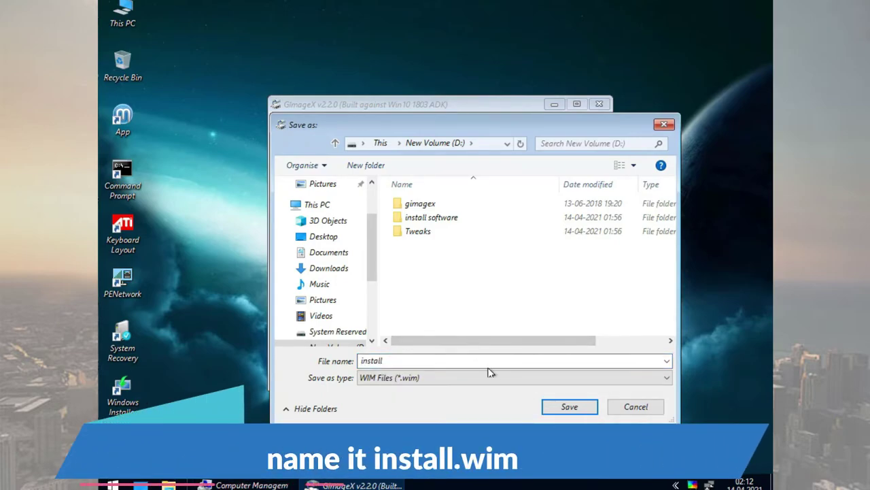
left_click(581, 406)
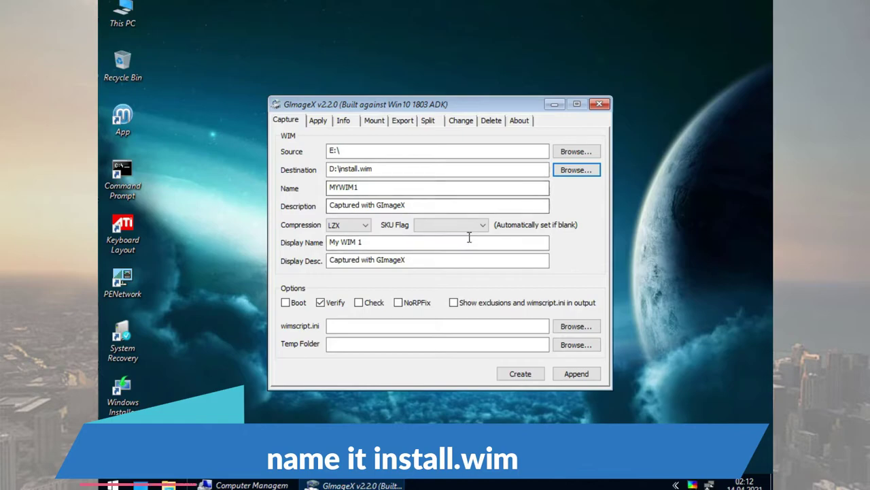
Replace the default image description with education mode in the capture settings.
left_click_drag(370, 188, 300, 187)
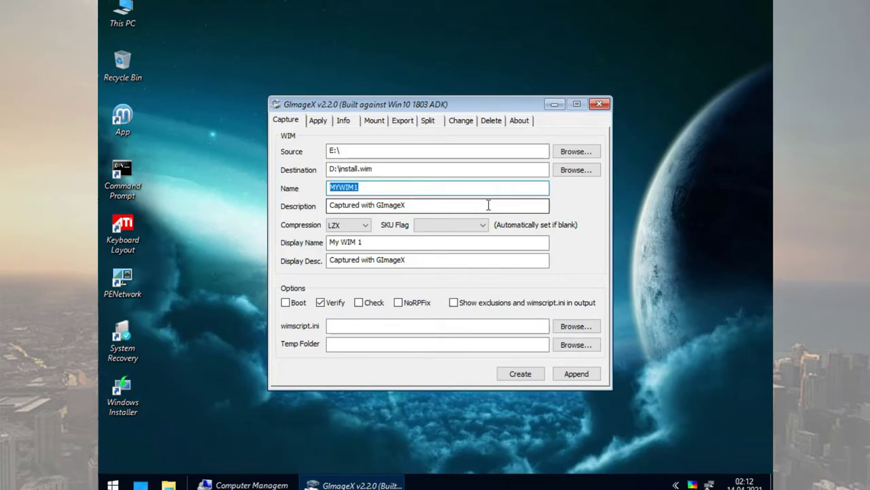
key("Tab")
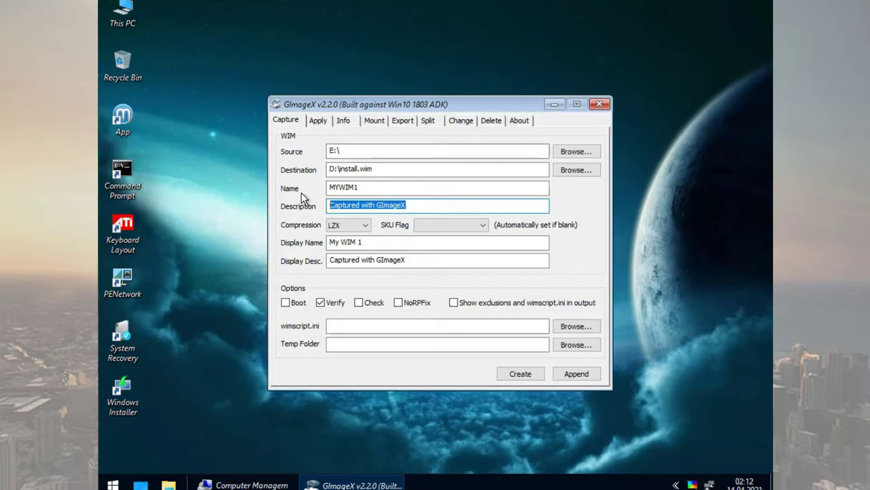
type("MATRIX")
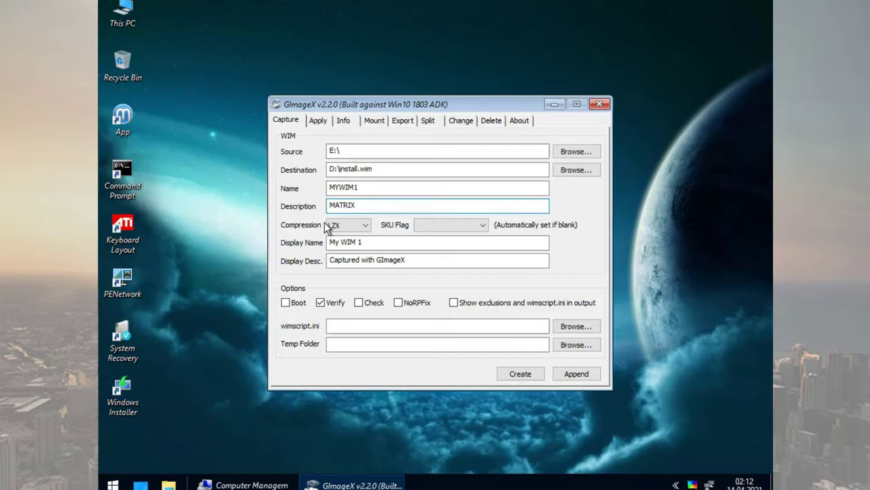
left_click_drag(364, 203, 303, 197)
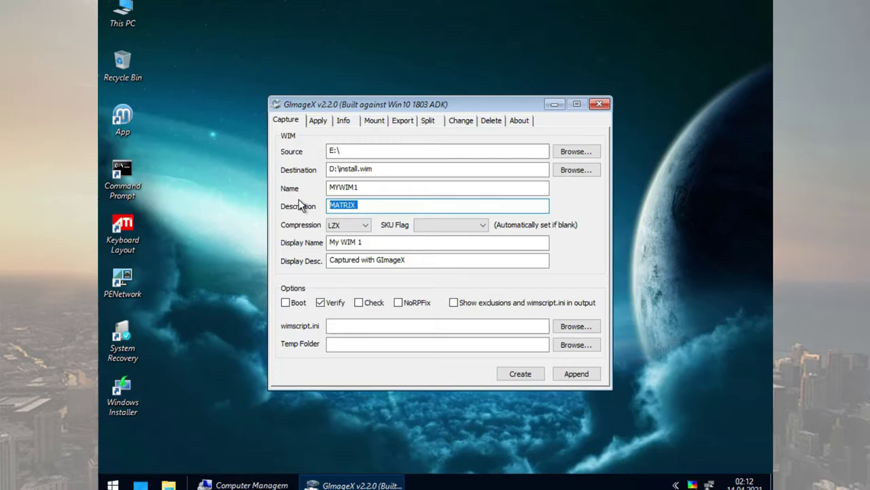
type("education mode")
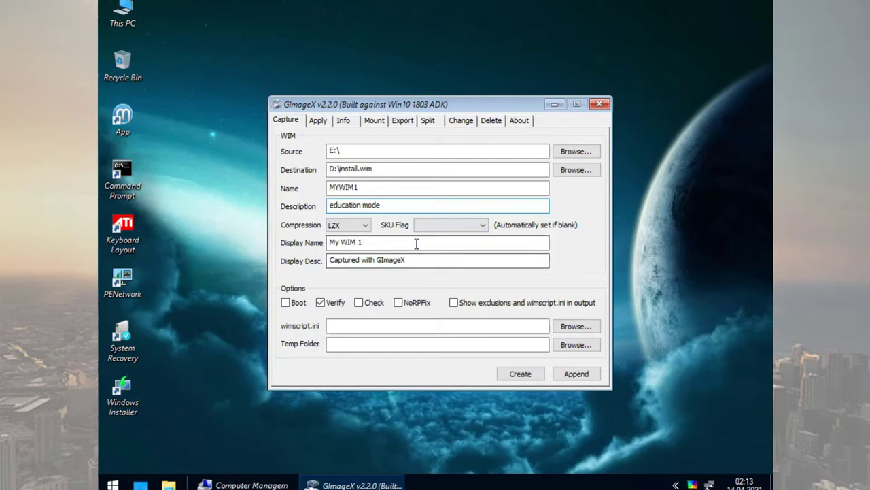
Keep the LZX compression and set the image's SKU flag to Professional.
left_click(373, 246)
left_click_drag(373, 246, 325, 246)
left_click(365, 226)
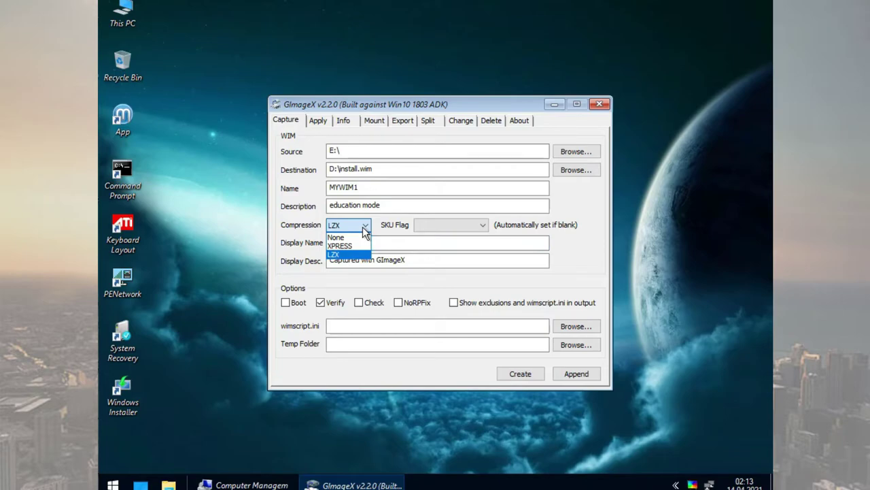
left_click(365, 229)
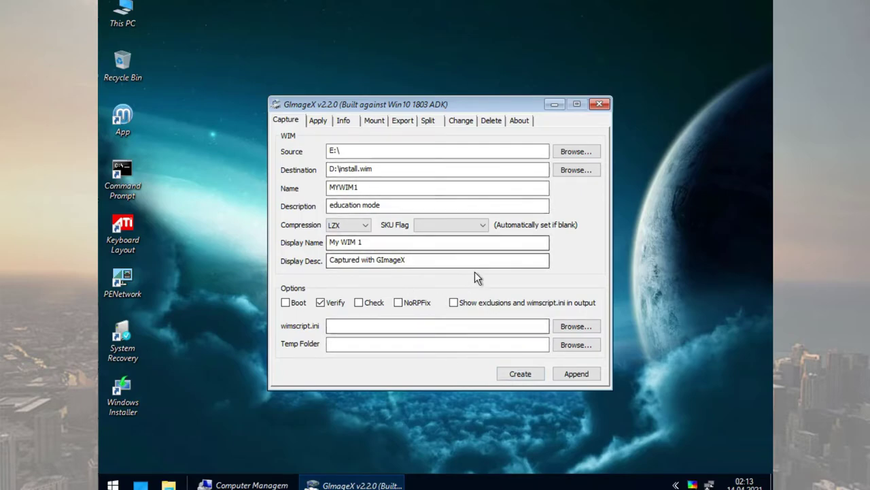
left_click(469, 222)
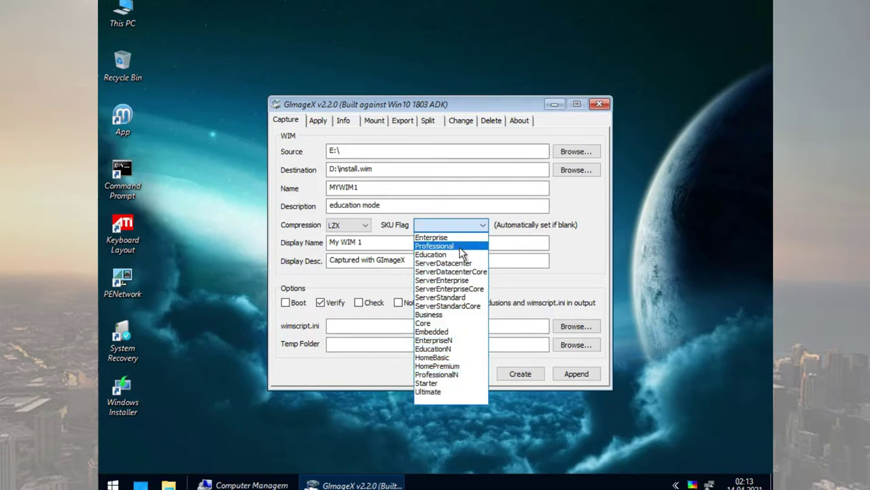
left_click(439, 245)
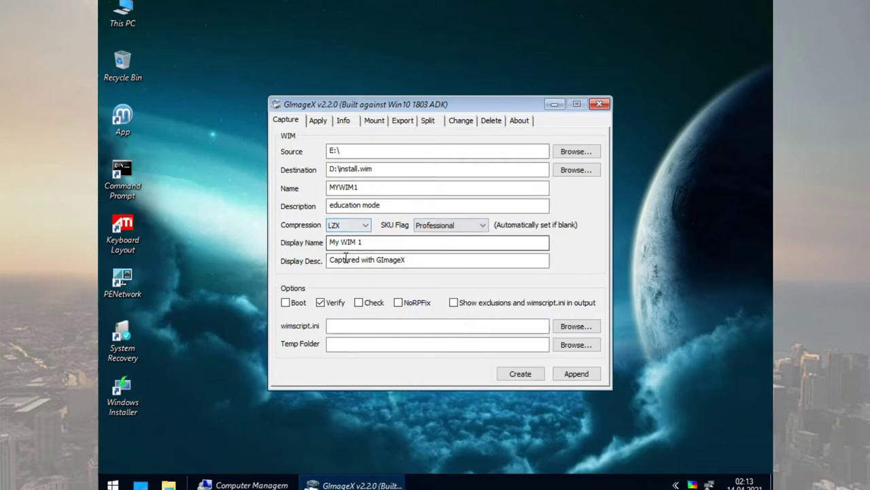
Set both the display name and the name of the captured image to MCOM.
left_click_drag(372, 242, 310, 234)
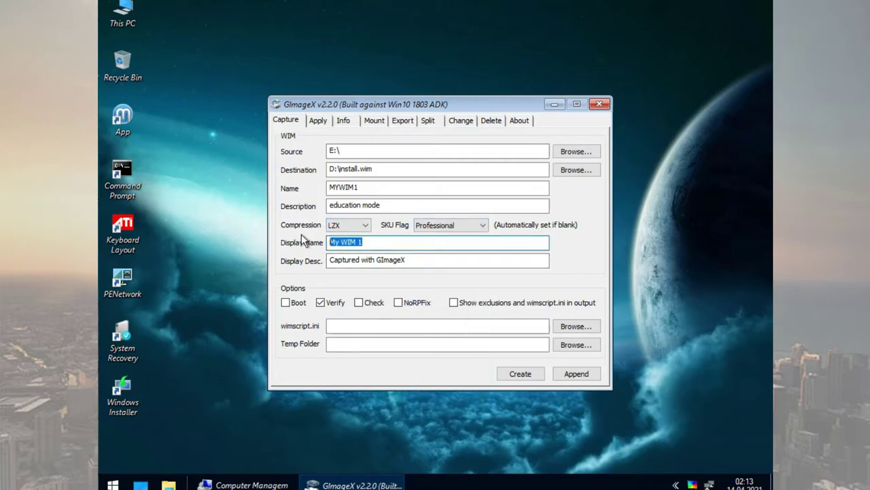
type("MCOM")
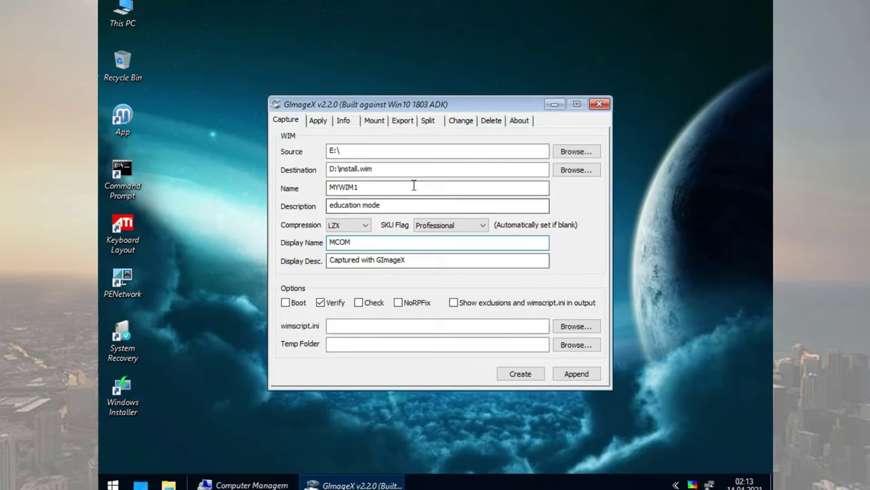
left_click_drag(414, 186, 291, 212)
type("MCOM")
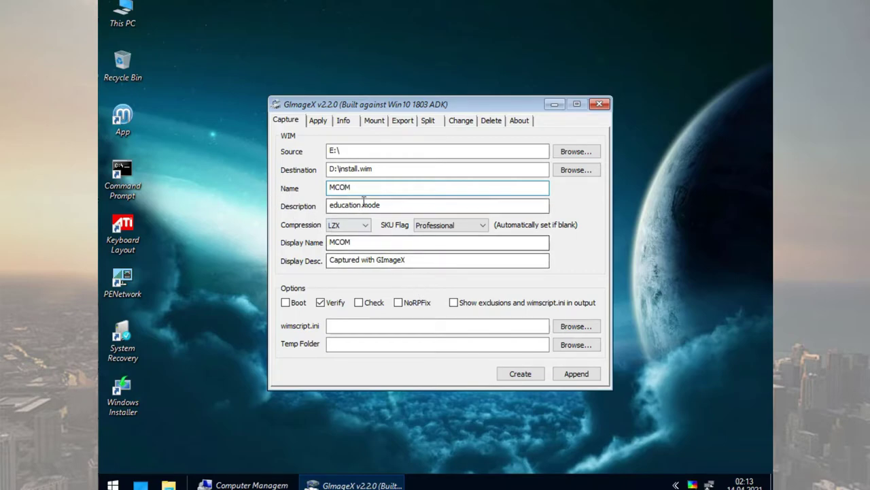
Copy the image description, education mode, into the display description.
left_click_drag(388, 203, 268, 202)
key("ctrl+c")
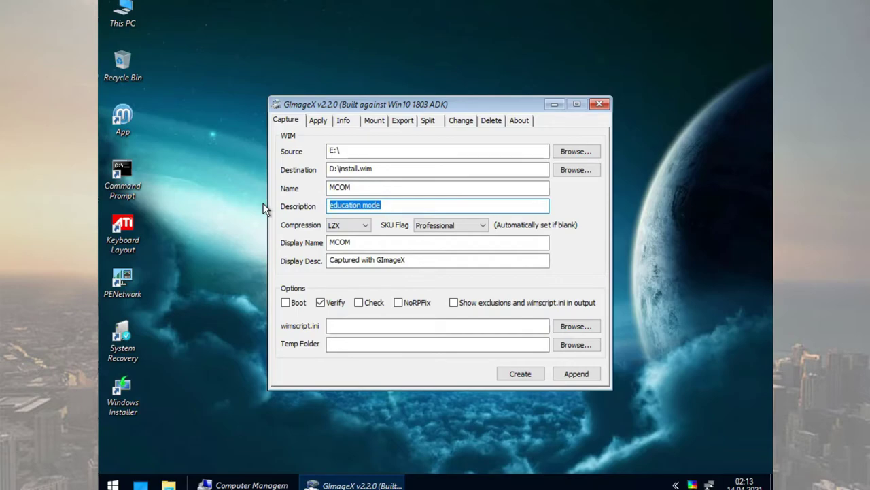
left_click_drag(410, 259, 335, 263)
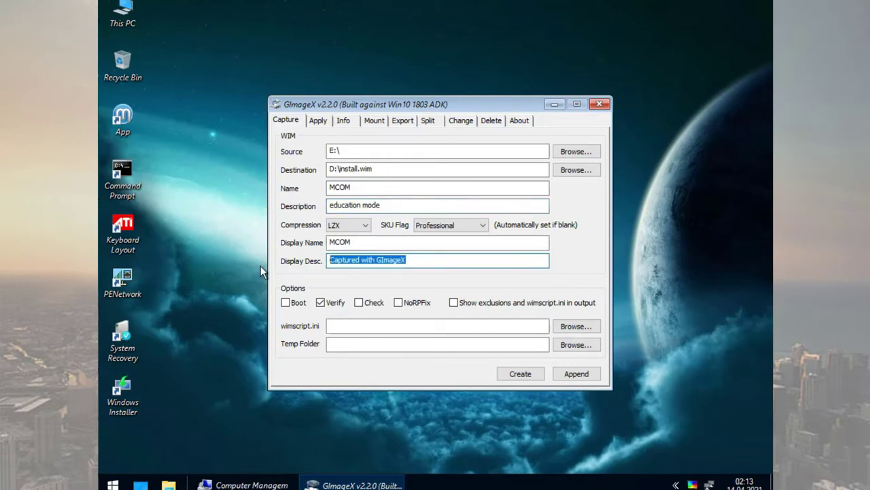
key("ctrl+v")
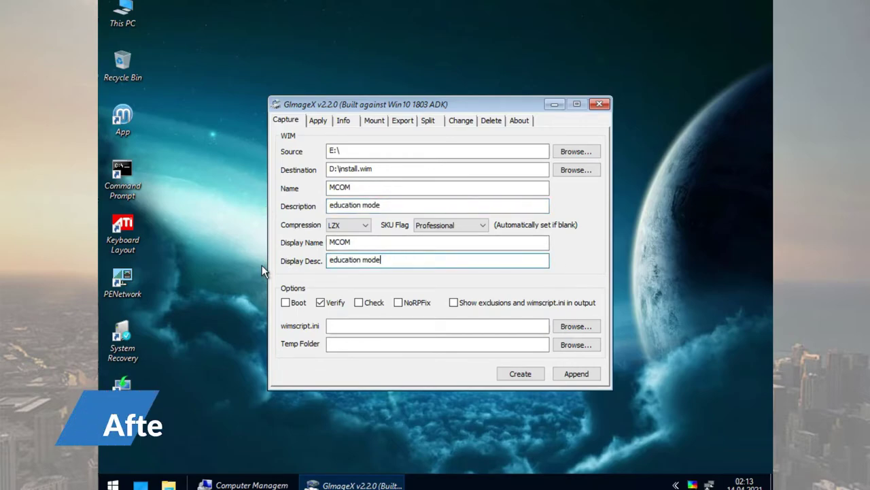
Start creating the WIM image and check for install.wim on New Volume (D:) while the capture runs.
left_click(505, 376)
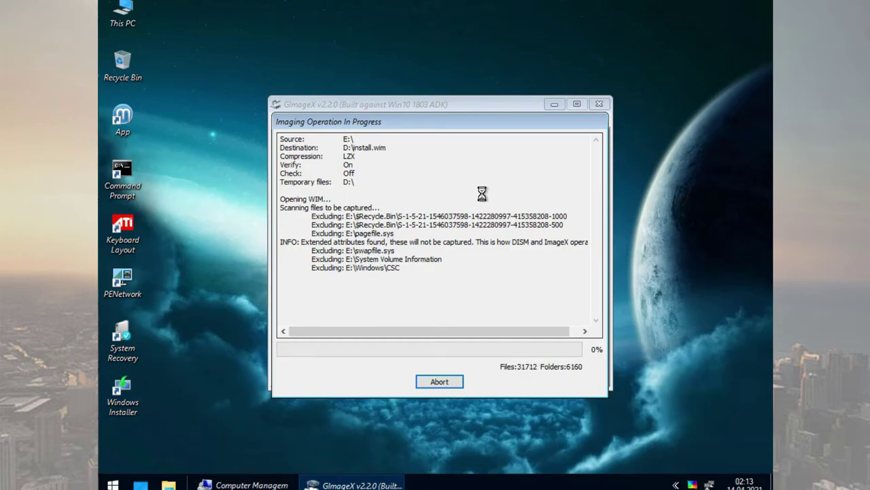
left_click(136, 22)
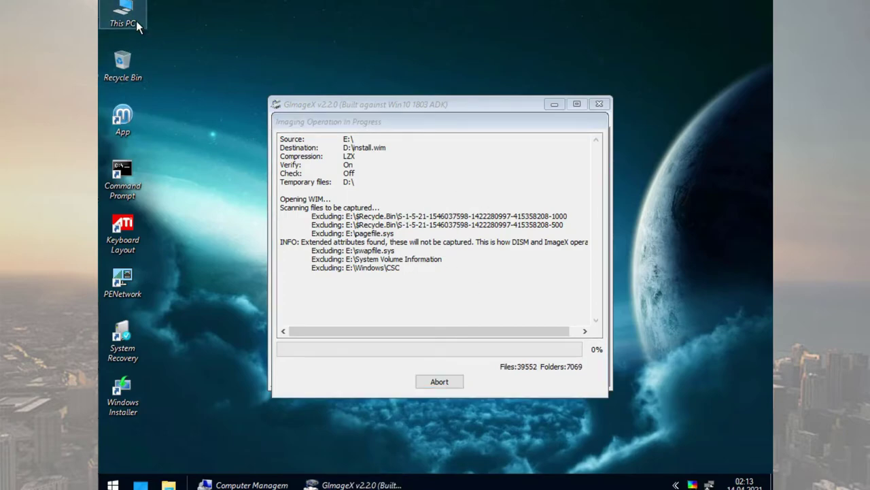
double_click(136, 22)
double_click(278, 154)
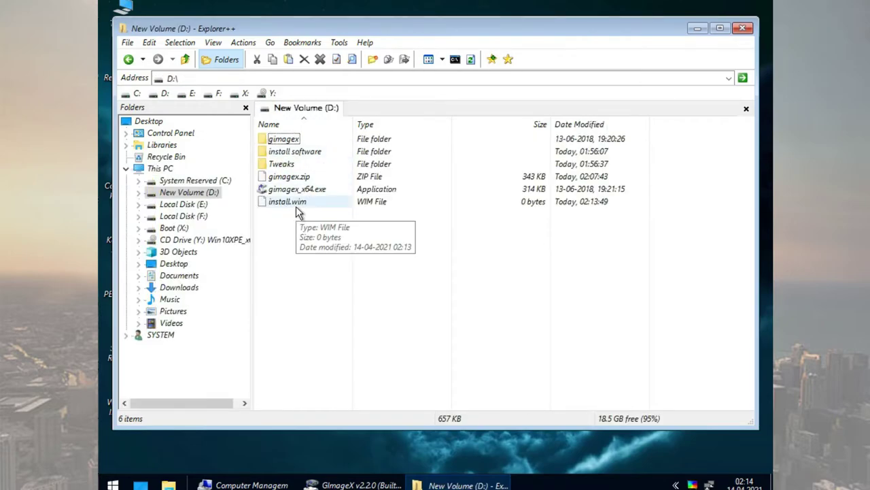
left_click(741, 29)
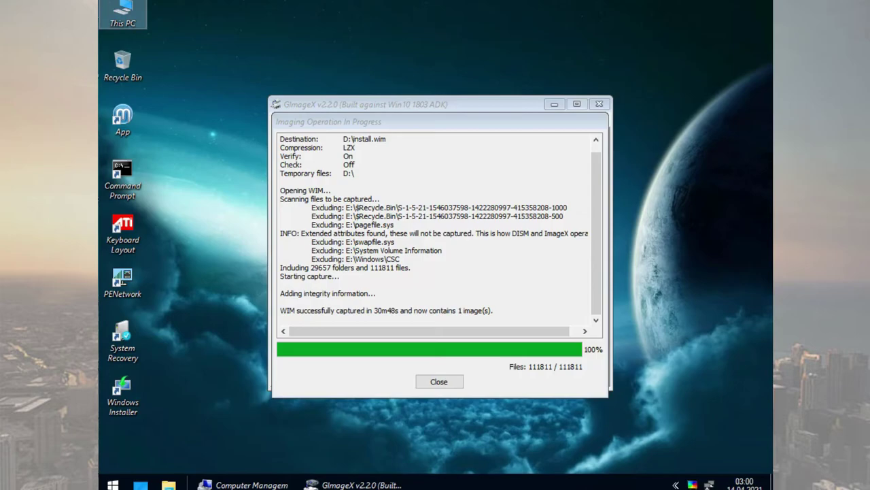
Close the finished imaging report and shut down Windows PE.
left_click(439, 382)
left_click(439, 382)
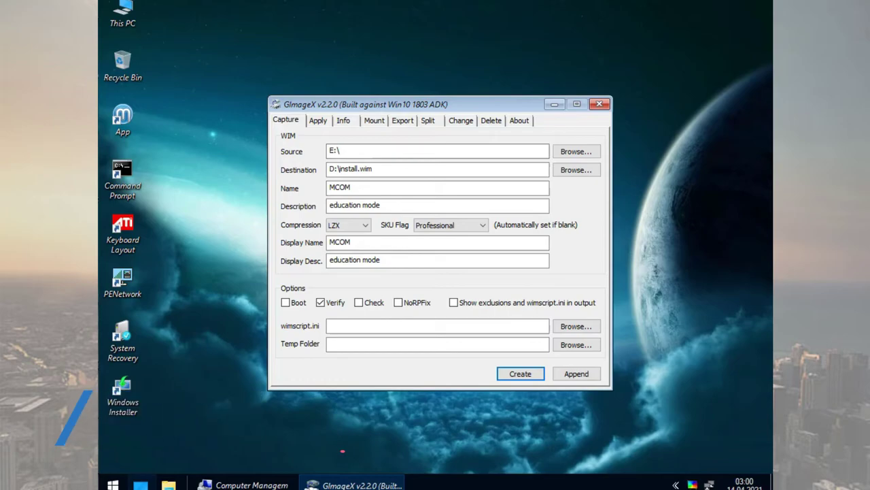
left_click(115, 484)
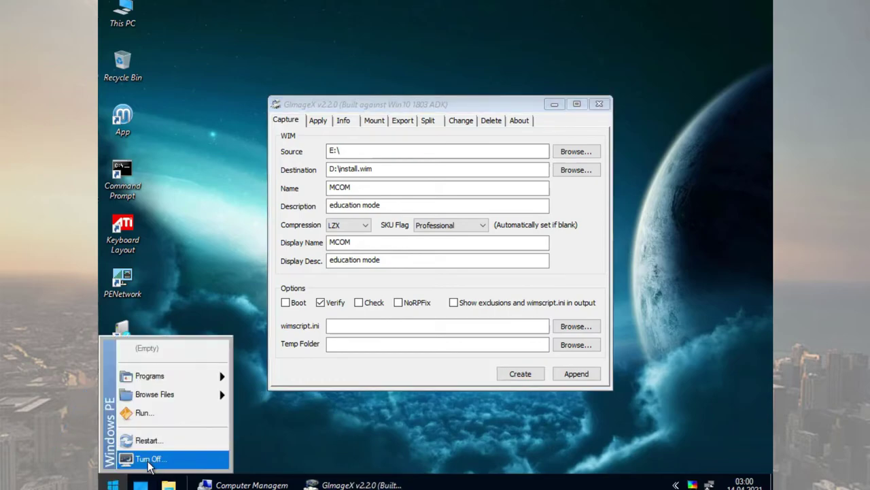
left_click(149, 459)
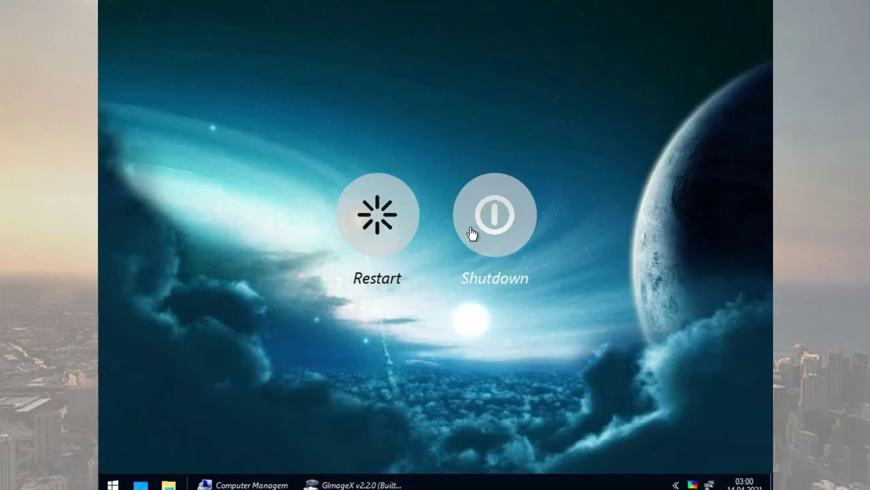
left_click(472, 233)
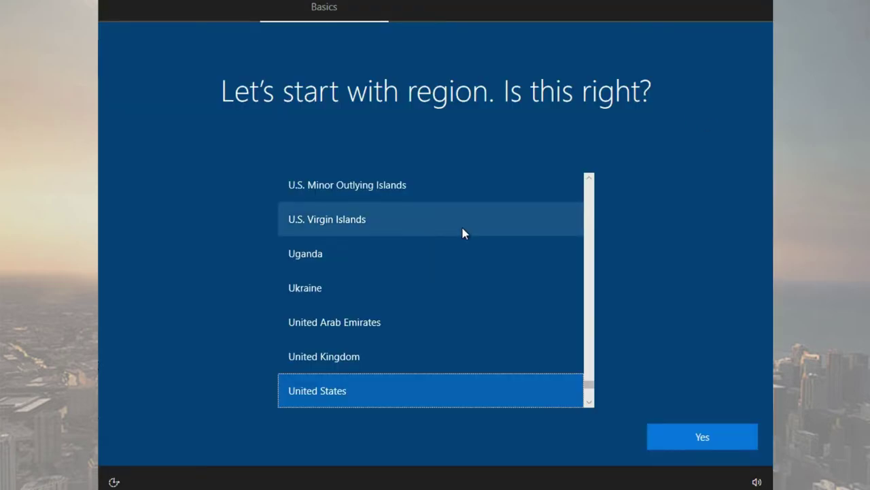
Go through the Windows first-run setup, skipping a second keyboard layout and entering the user name for the local account.
left_click_drag(582, 381, 583, 278)
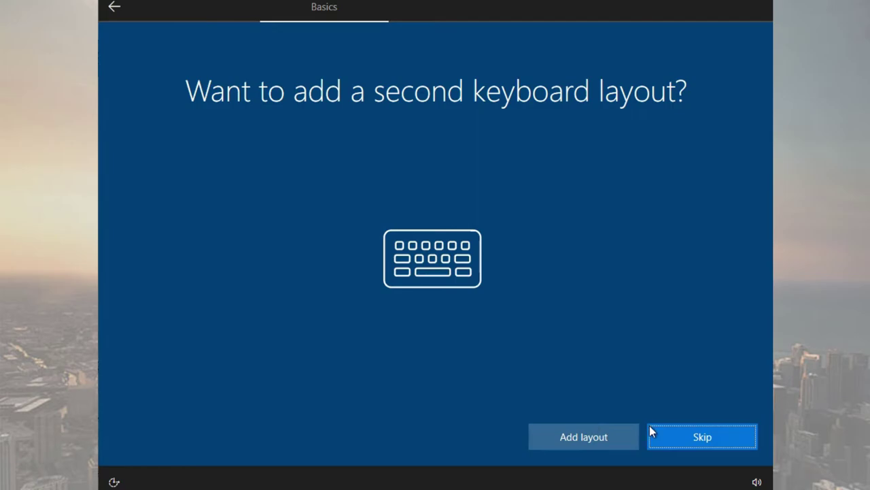
left_click(650, 428)
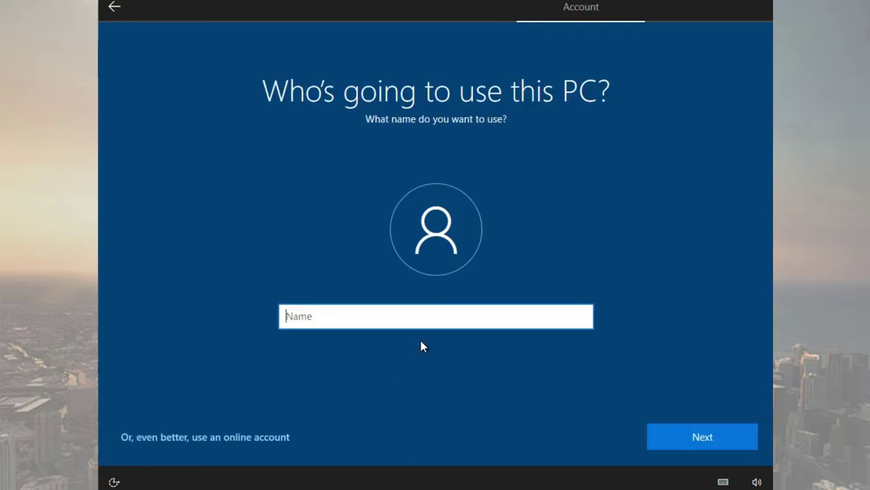
type("Mana")
key("Return")
left_click(602, 432)
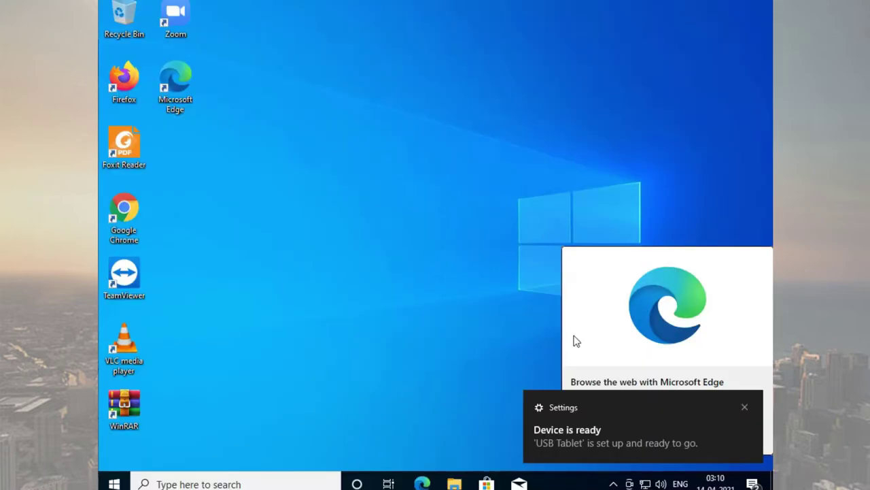
Dismiss the device notification and the Microsoft Edge suggestion, and close the Settings window.
left_click(745, 407)
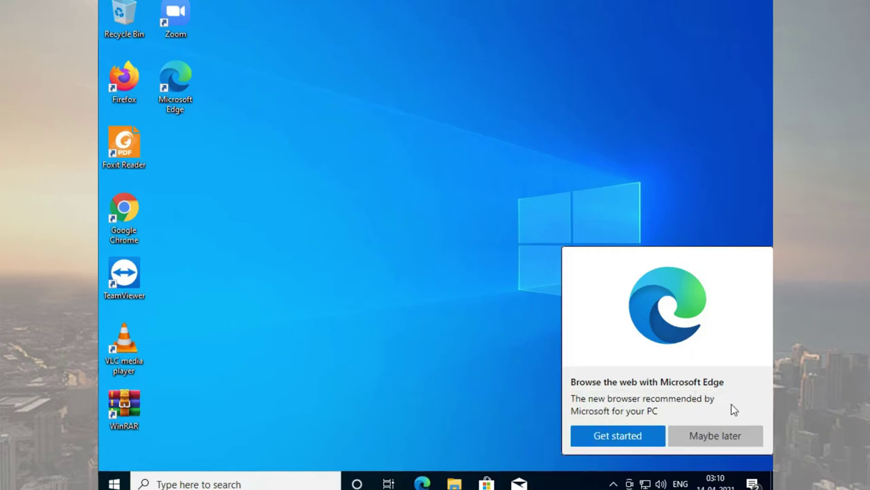
left_click(692, 433)
left_click(711, 443)
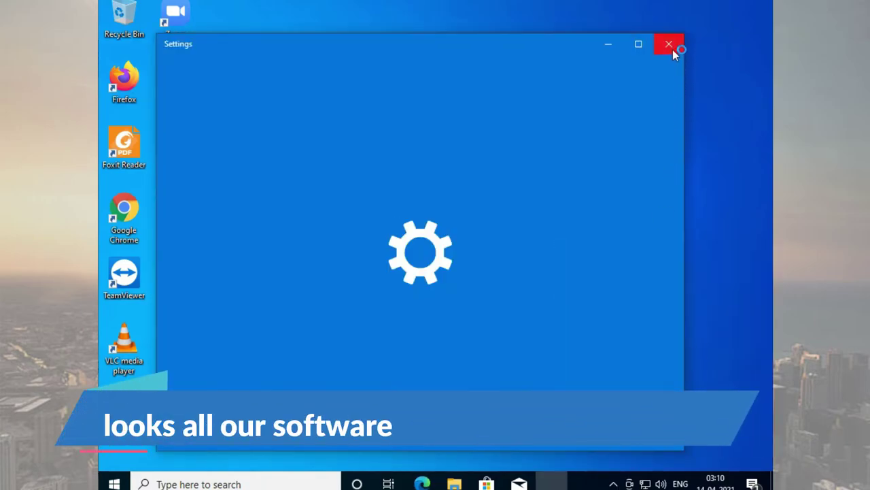
left_click(670, 44)
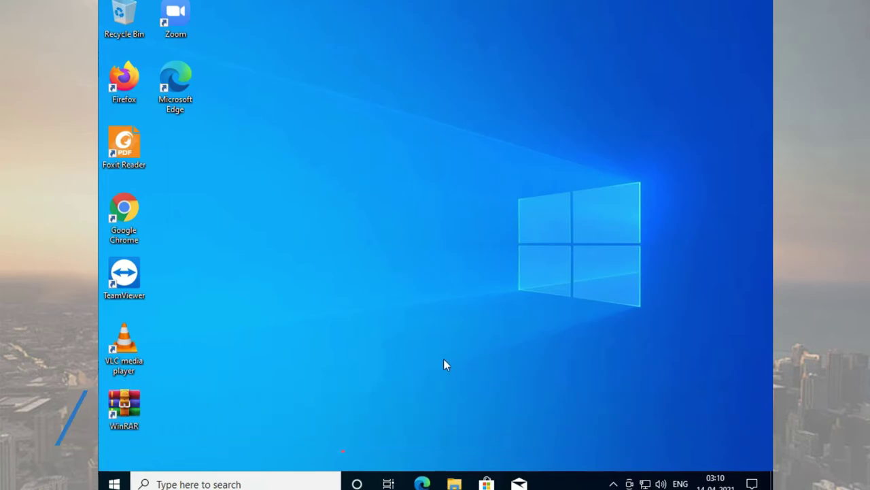
Look through the Start menu's app list for the preinstalled software.
left_click(114, 483)
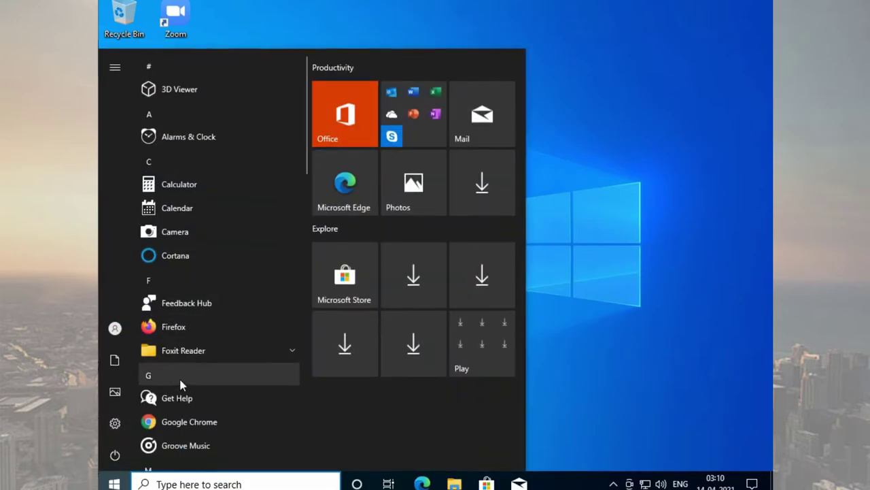
scroll(176, 398, "down", 4)
scroll(178, 395, "down", 6)
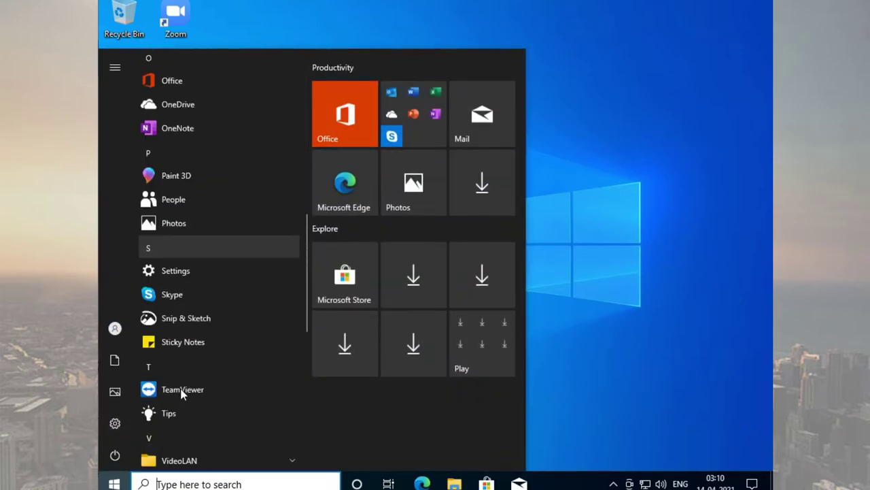
left_click(536, 344)
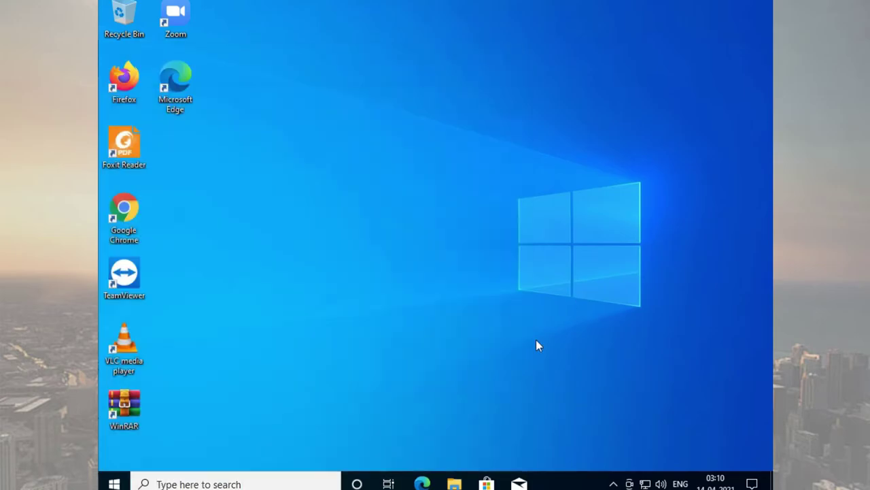
Open New Volume (D:) in File Explorer to view the captured install.wim.
left_click(454, 483)
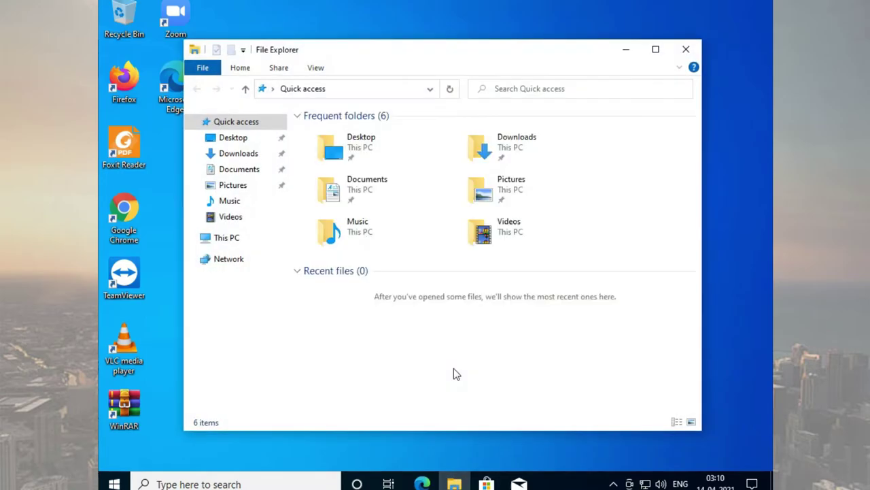
left_click(231, 240)
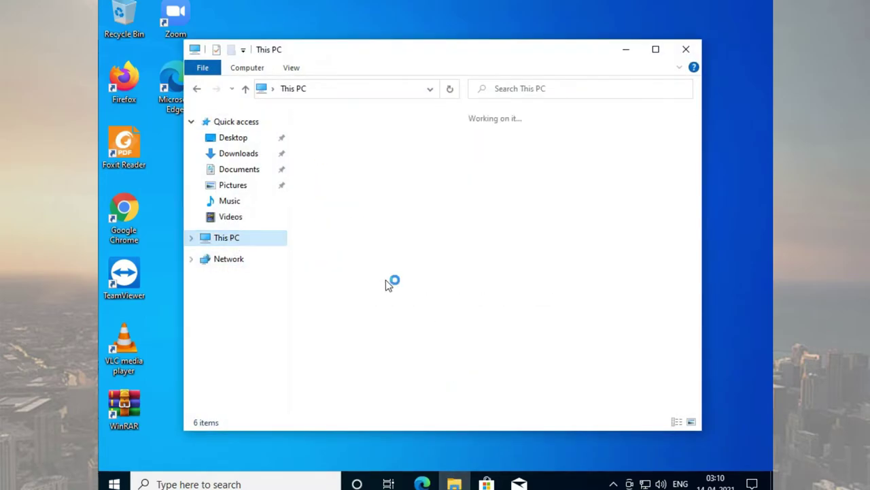
double_click(517, 316)
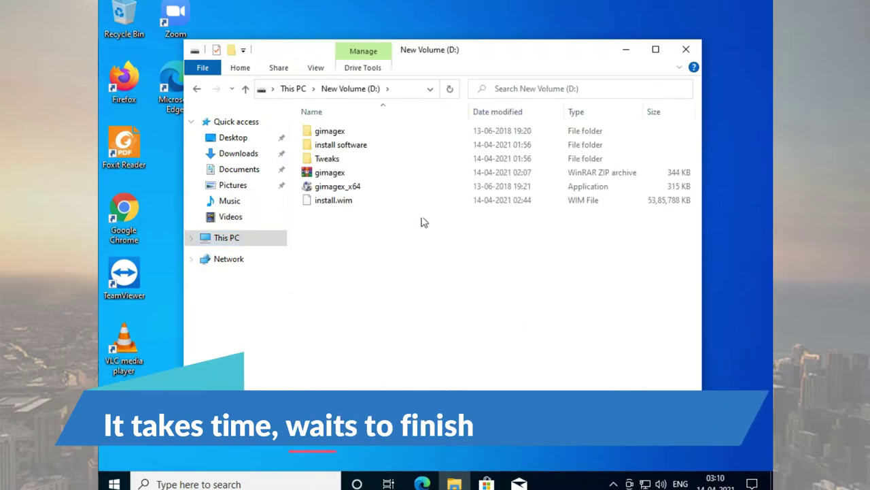
Copy the install.wim file from New Volume (D:) and close the File Explorer window.
left_click(351, 203)
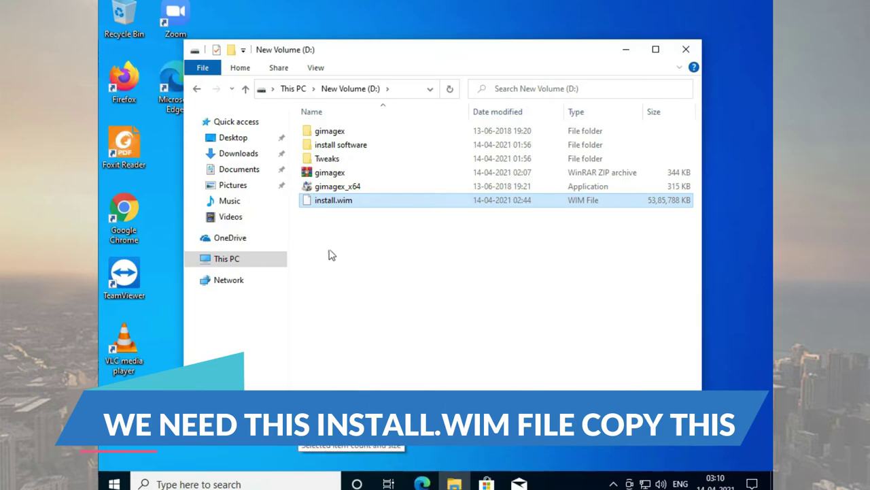
right_click(339, 203)
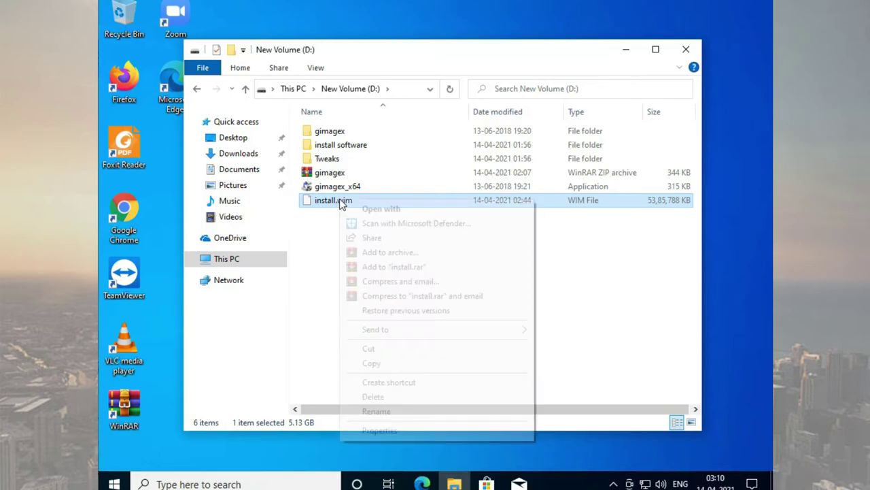
left_click(372, 364)
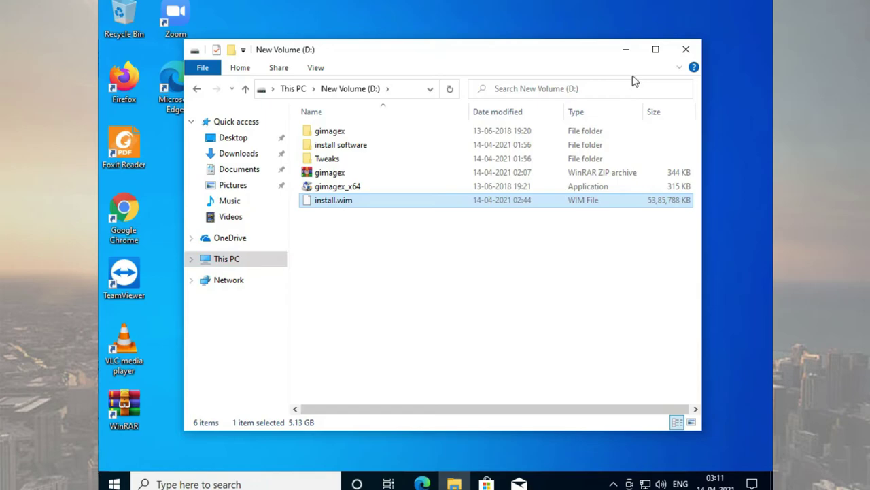
left_click(685, 50)
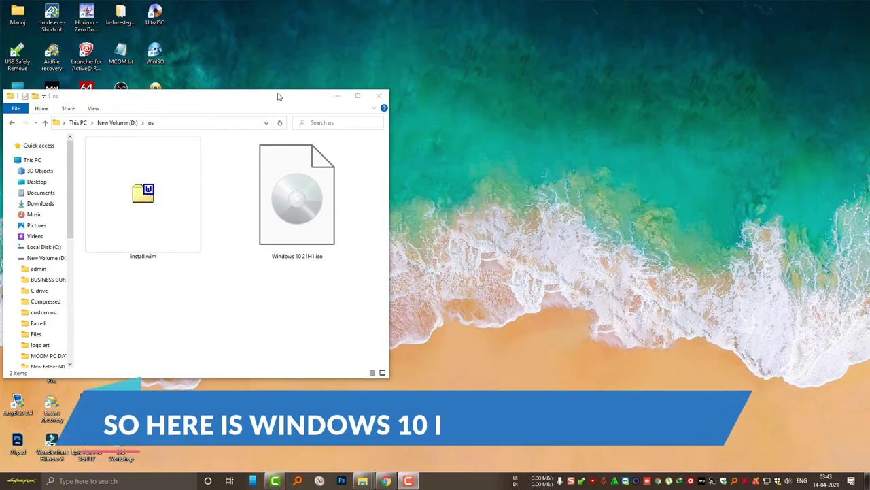
Inspect the contents of install.wim in the D:\os folder, close the archive, and select Windows 10 21H1.iso.
left_click_drag(274, 99, 298, 80)
double_click(170, 187)
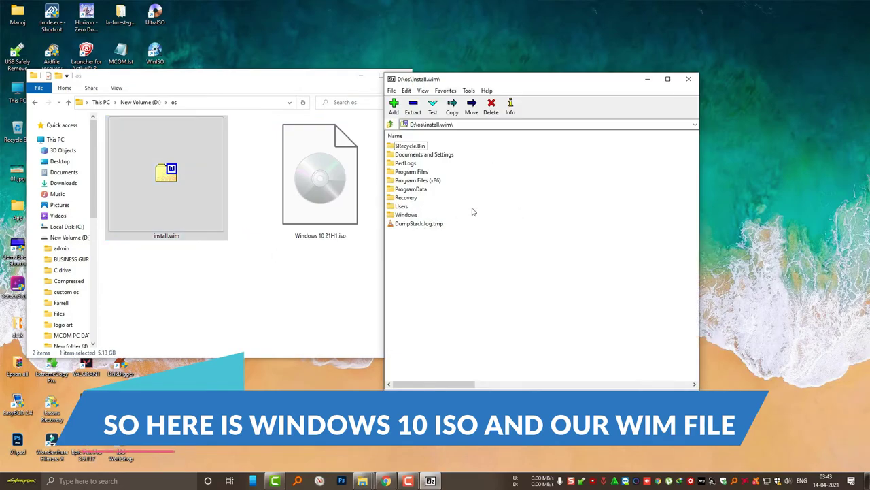
left_click(689, 79)
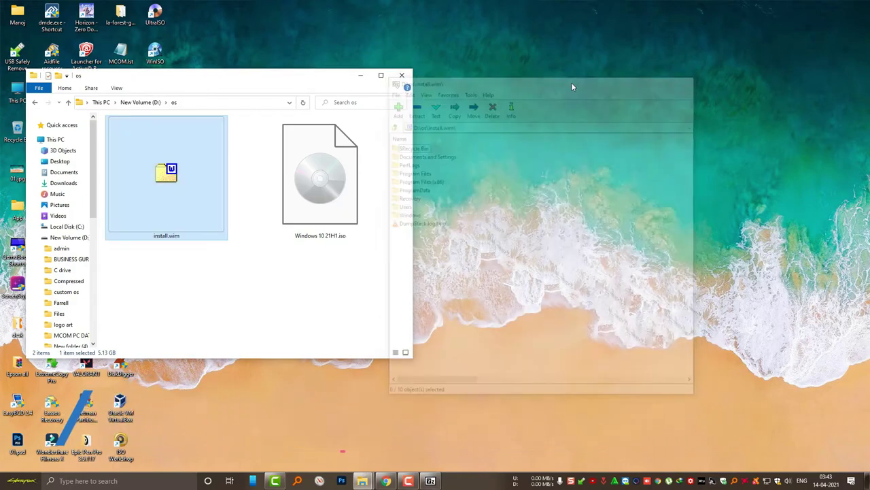
left_click(299, 170)
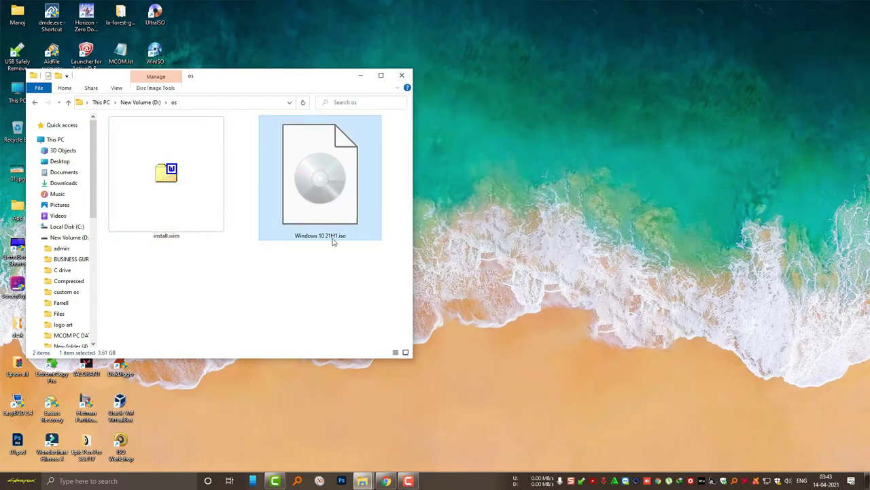
Download PowerISO v7.9 (64-bit) from the PowerISO download page in Chrome and launch its installer.
left_click(386, 480)
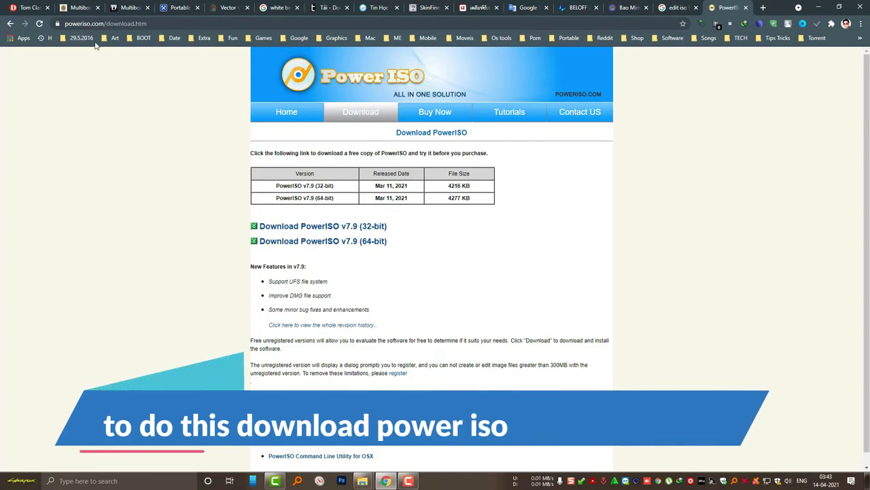
left_click(335, 246)
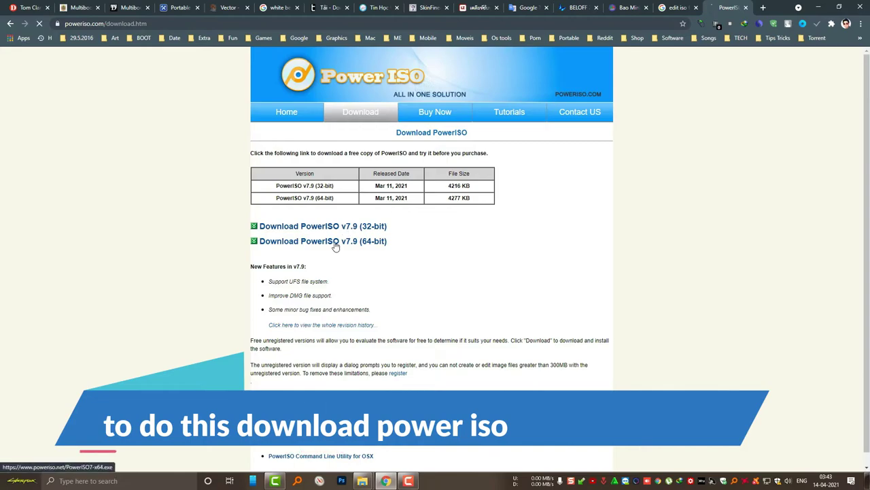
key("Return")
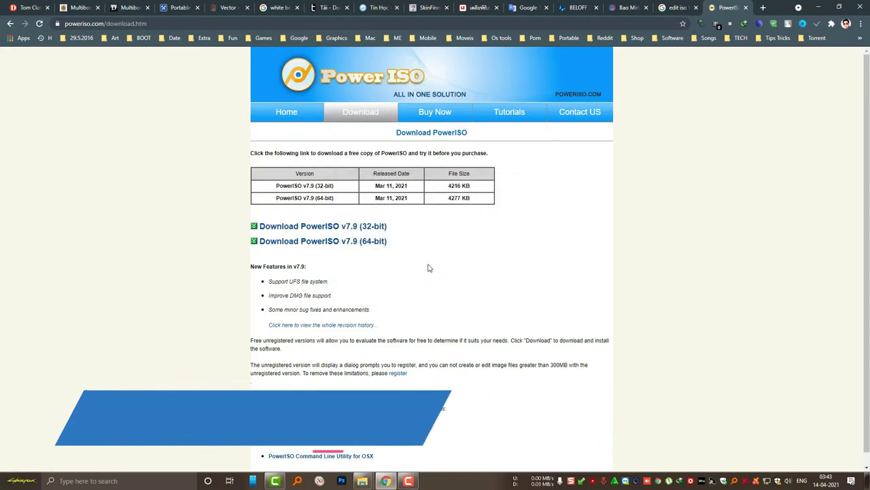
left_click(449, 283)
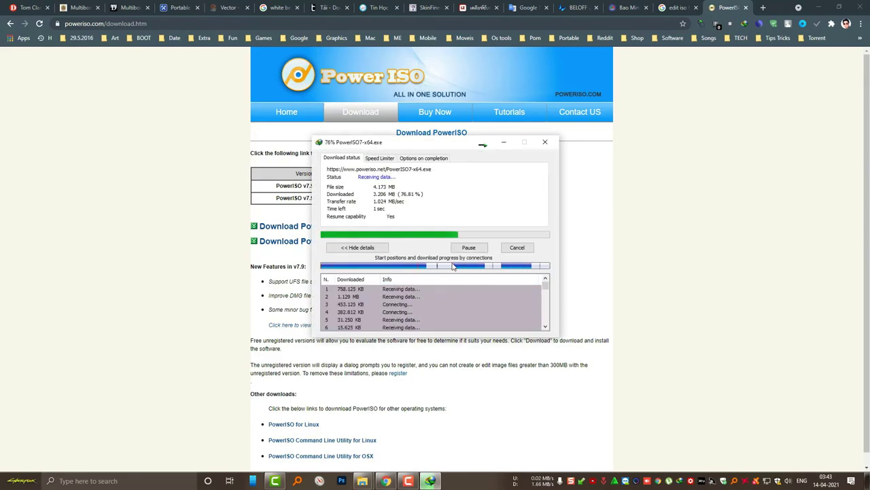
key("super+Down")
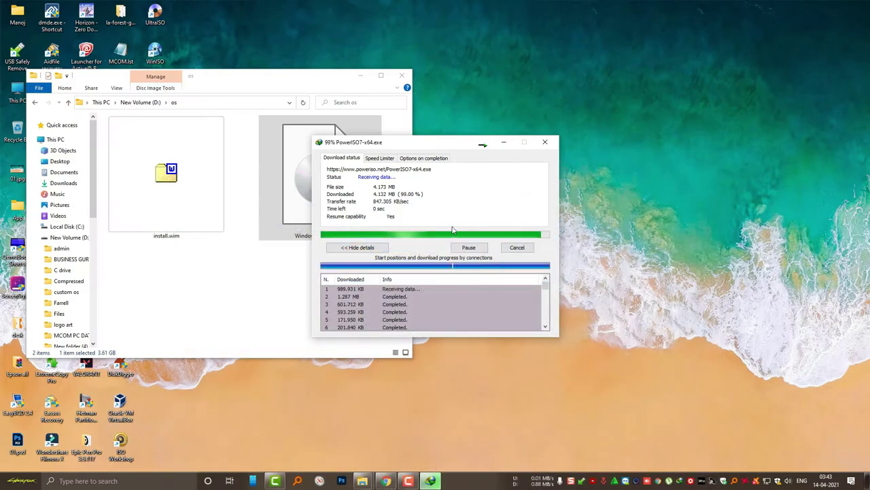
key("Return")
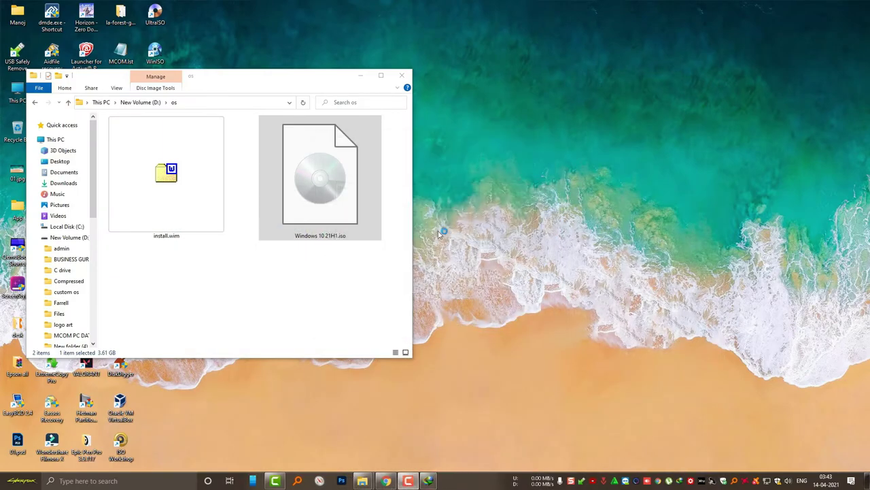
Install PowerISO 7.9 with the default options, finish the setup, and put the browser window away.
left_click(487, 312)
left_click(489, 312)
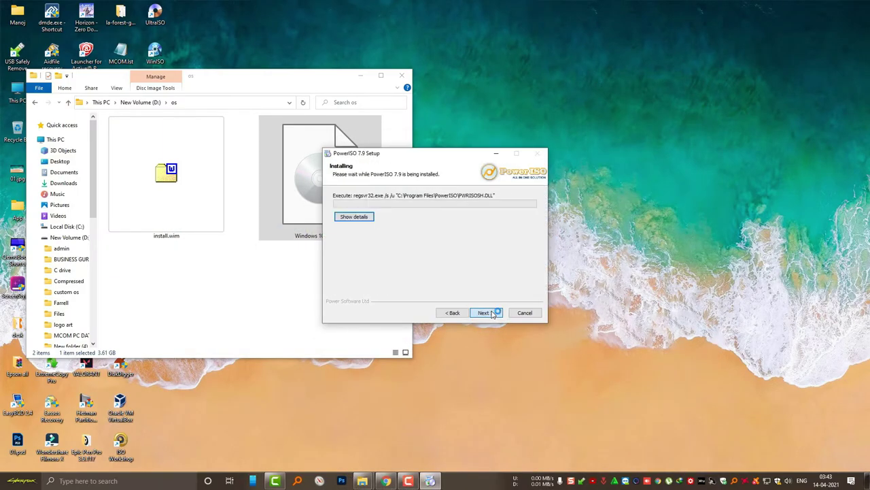
left_click(493, 312)
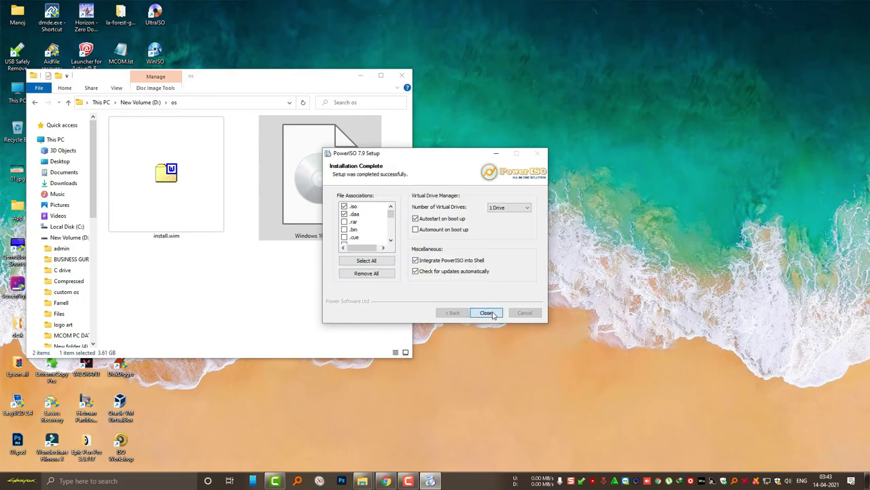
left_click(487, 313)
left_click(745, 8)
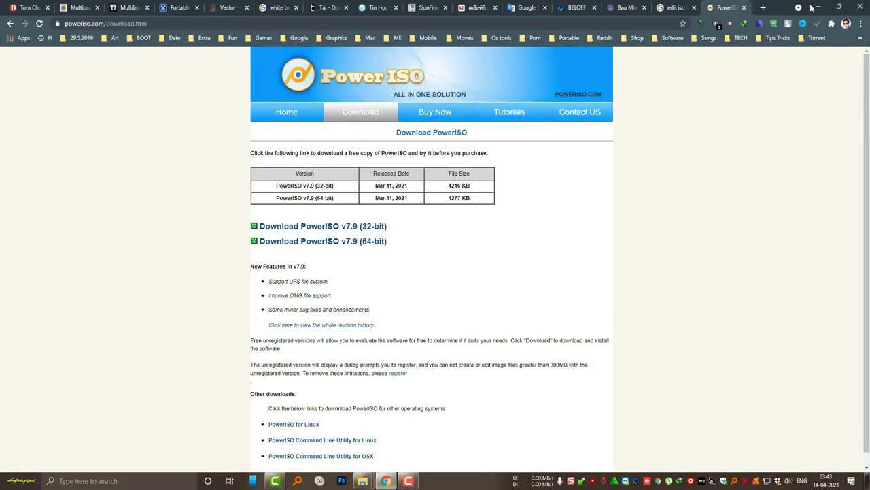
left_click(812, 7)
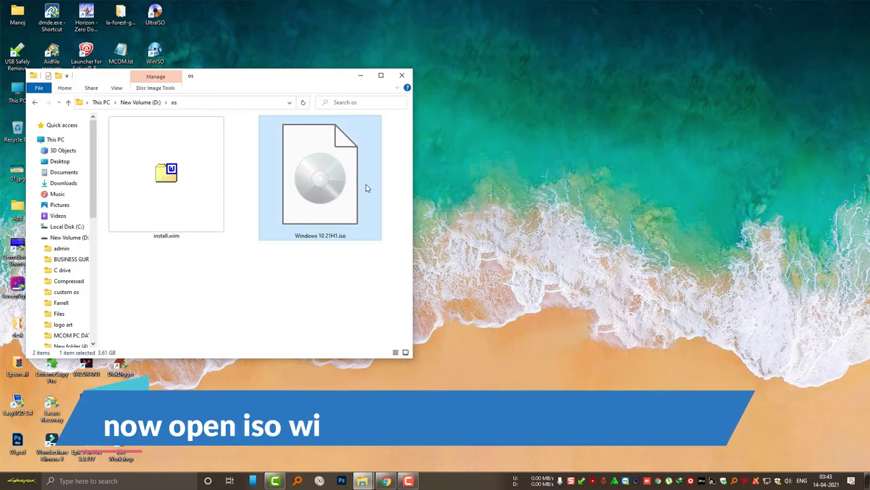
Open Windows 10 21H1.iso with PowerISO and show its sources folder.
right_click(366, 188)
mouse_move(503, 335)
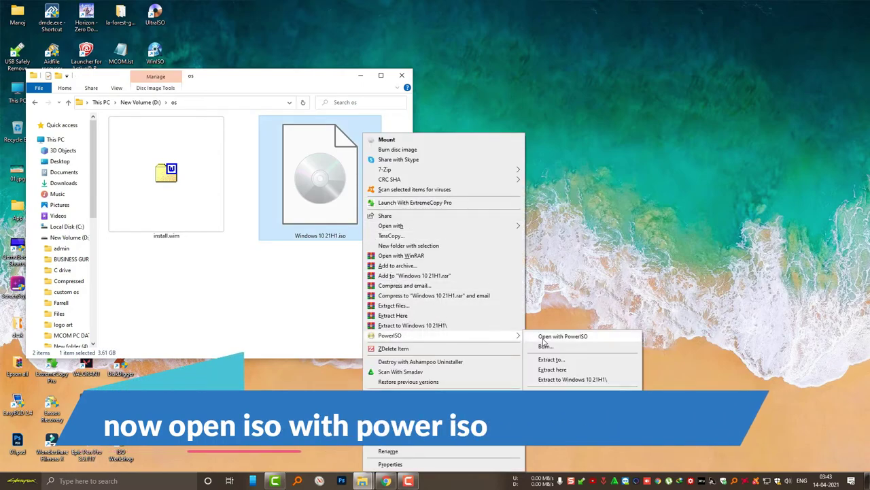
left_click(545, 336)
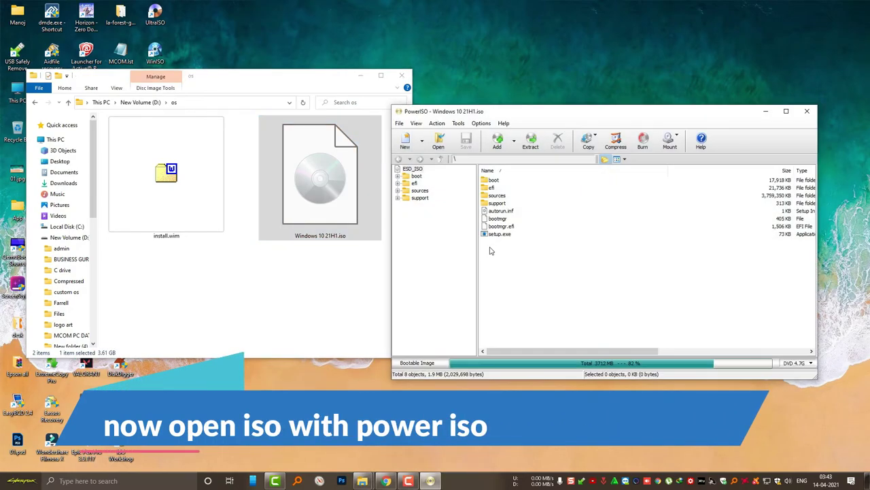
left_click(418, 191)
Sort the files in the ISO's sources folder by size, largest first.
right_click(620, 189)
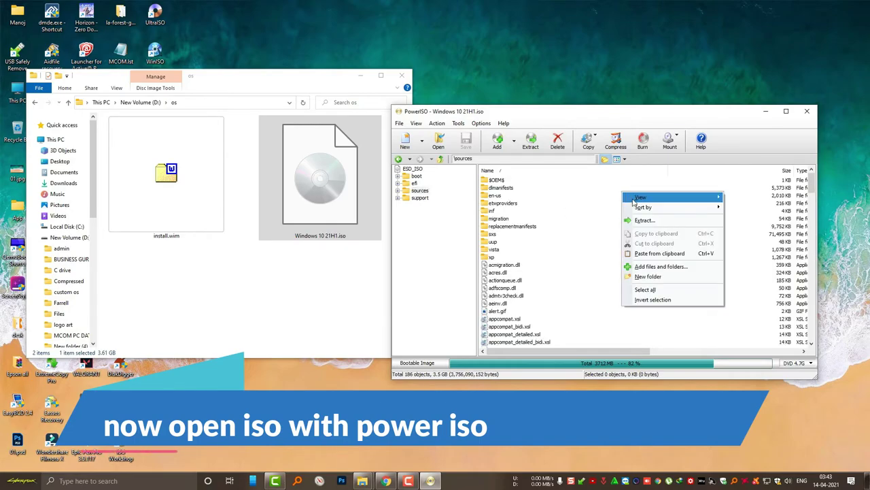
right_click(594, 185)
mouse_move(620, 198)
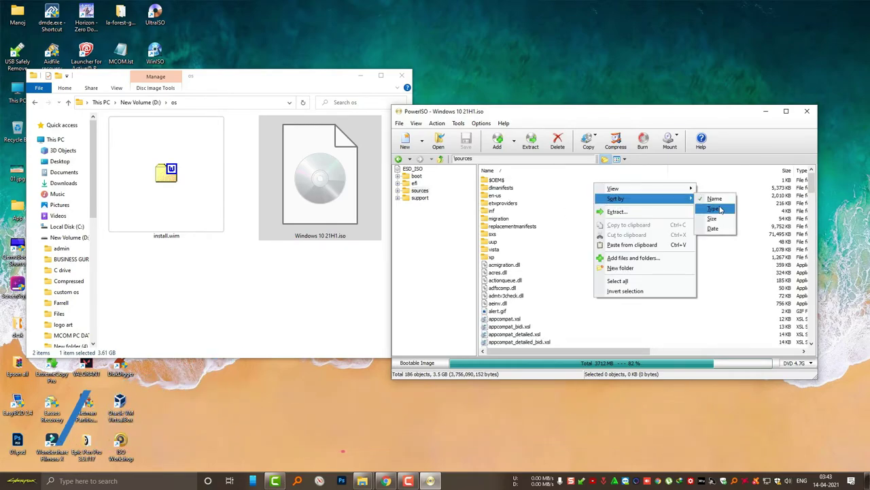
left_click(712, 215)
right_click(626, 200)
mouse_move(649, 214)
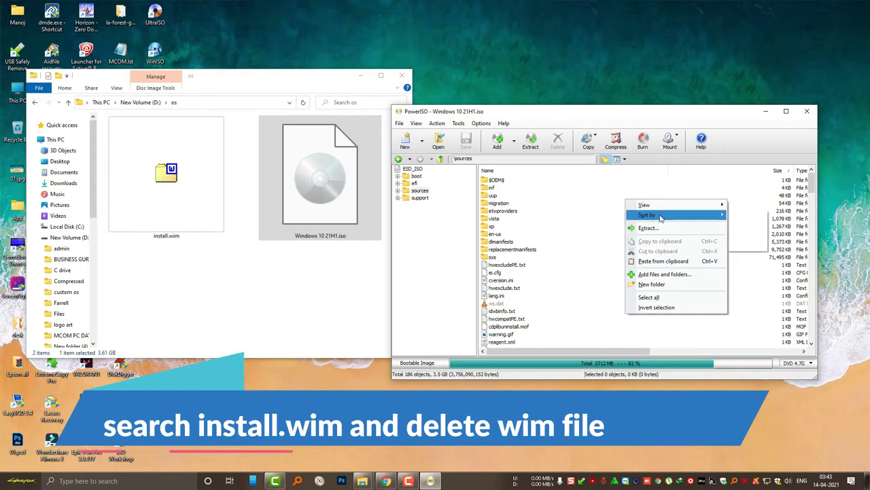
left_click(743, 235)
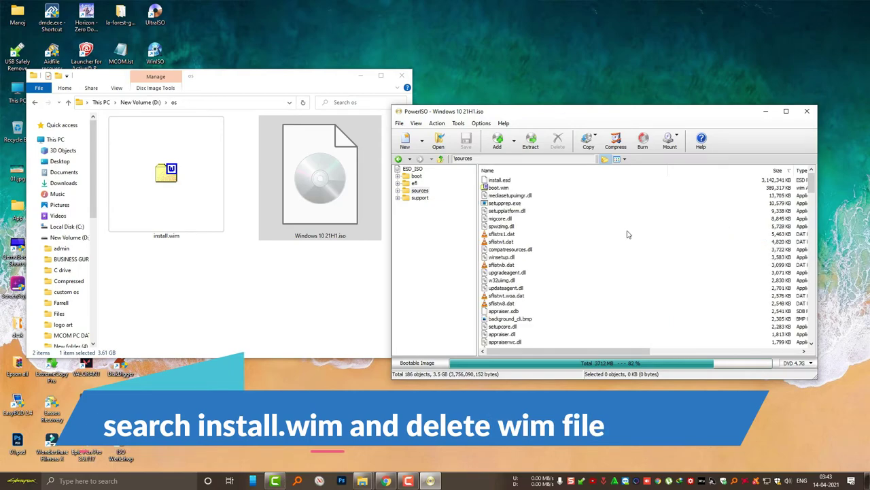
Delete install.esd from the ISO's sources folder.
left_click(499, 179)
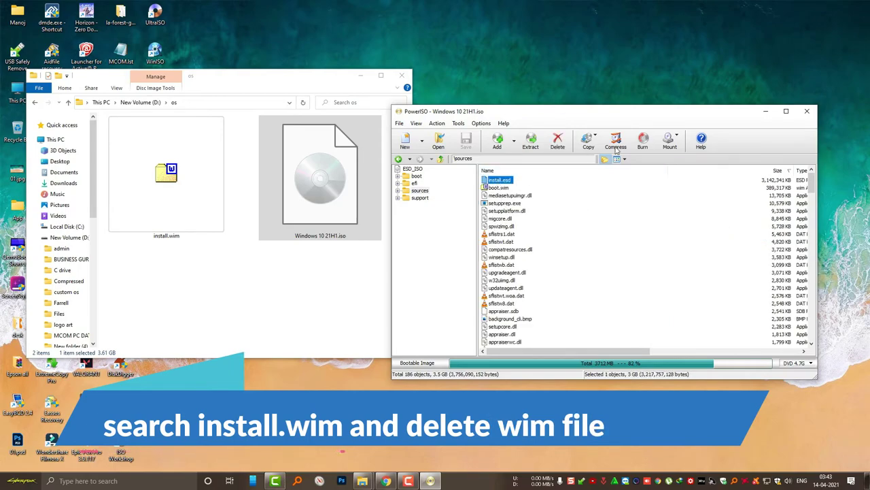
left_click(557, 141)
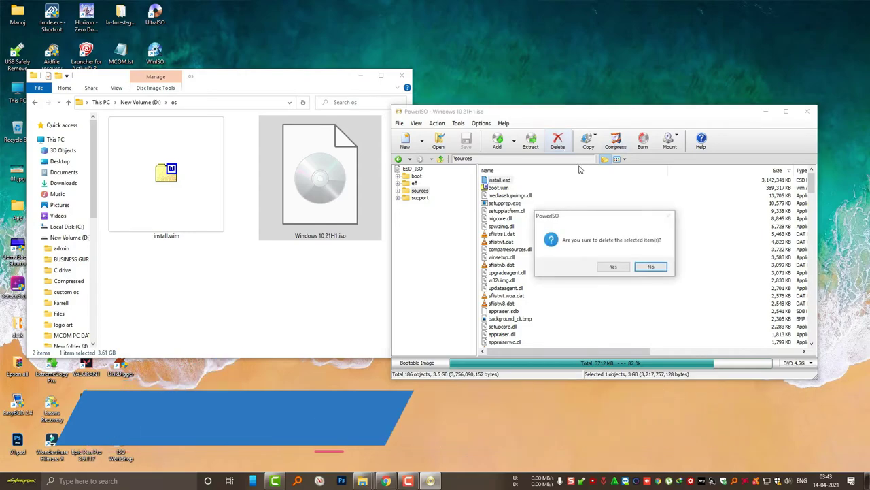
left_click(613, 267)
Add the custom install.wim to the ISO's sources folder, save over the existing Windows 10 21H1.iso, and close PowerISO.
left_click_drag(183, 205, 598, 236)
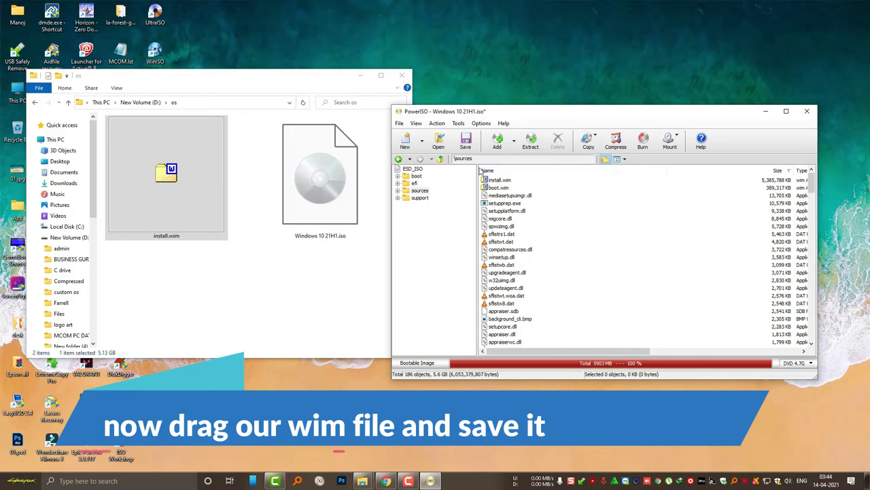
left_click(465, 142)
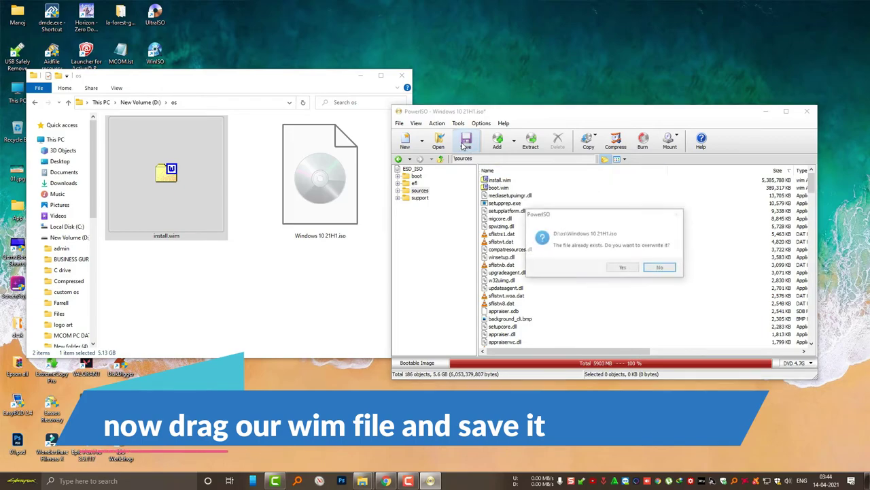
left_click(621, 269)
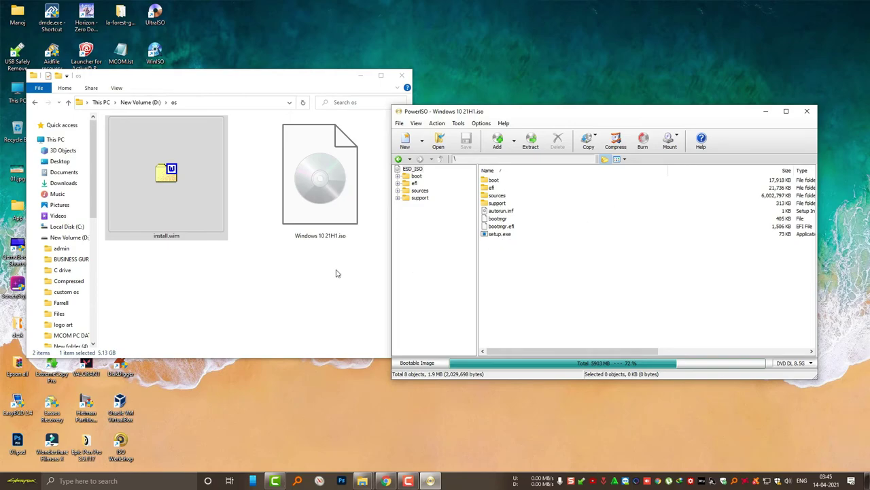
left_click(807, 111)
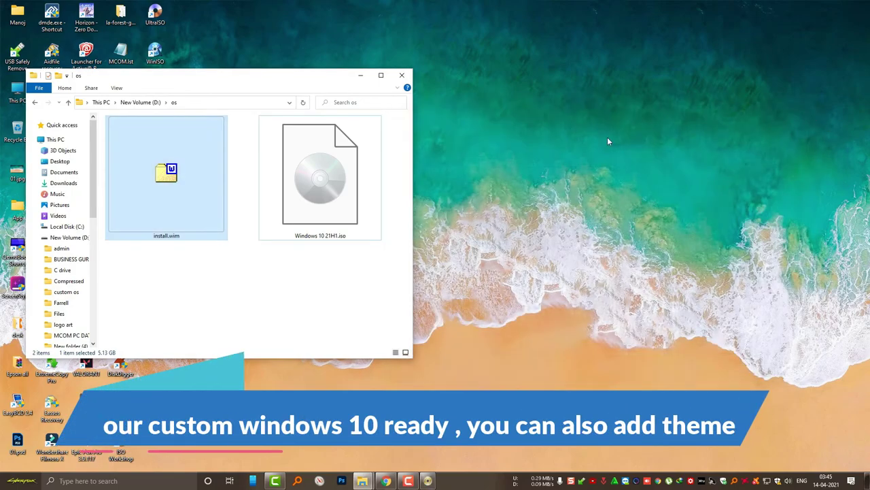
Check the sizes of the rebuilt Windows 10 21H1.iso and install.wim in the os folder.
left_click(338, 184)
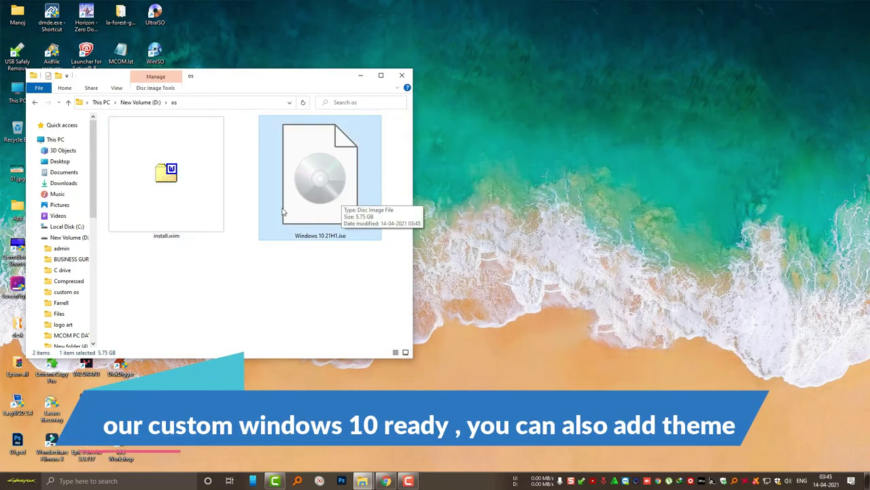
left_click(185, 195)
left_click(286, 199)
left_click(208, 190)
left_click(262, 187)
left_click(218, 187)
left_click(292, 197)
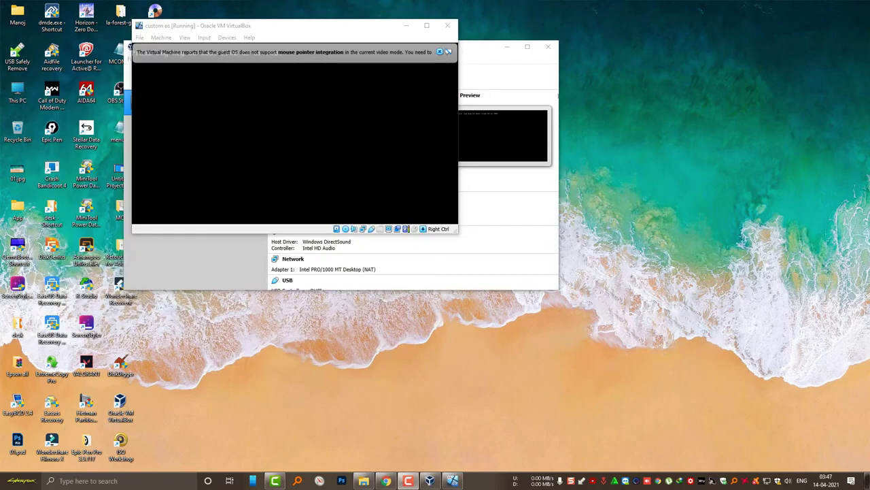
Start Windows Setup in the custom os virtual machine with English (United States) and the US keyboard, and dismiss the mouse pointer integration notice.
left_click(276, 196)
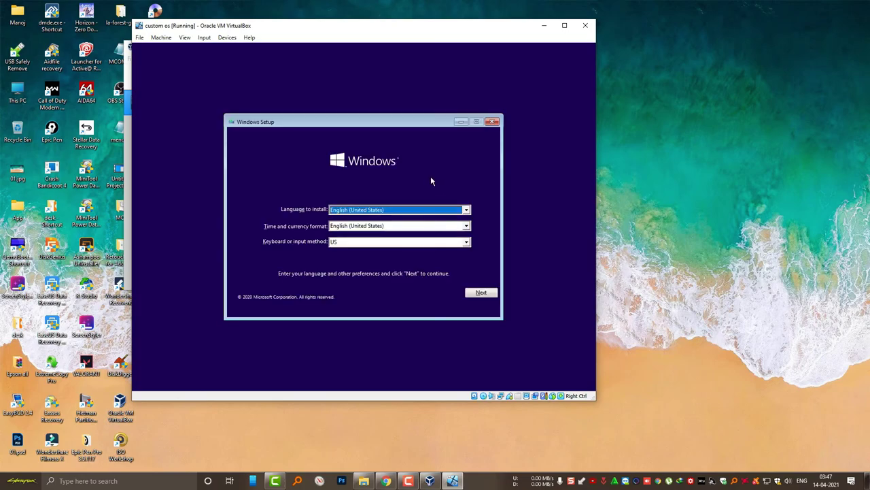
left_click(482, 292)
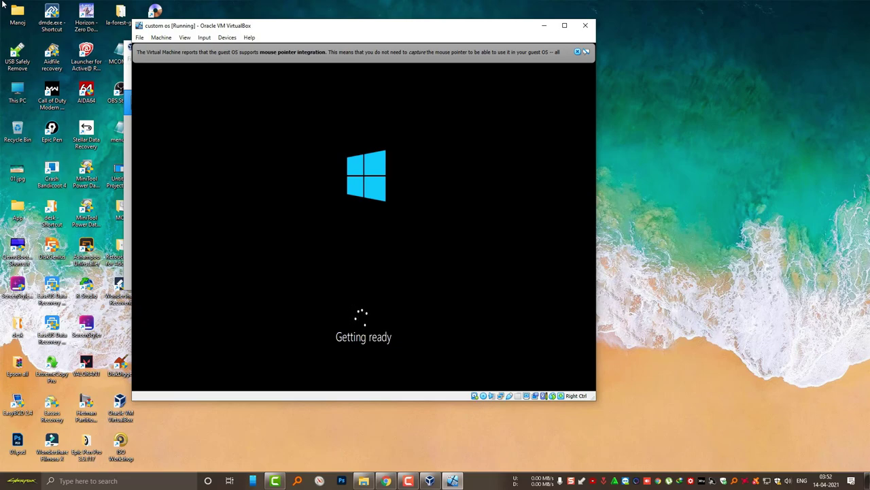
left_click(577, 52)
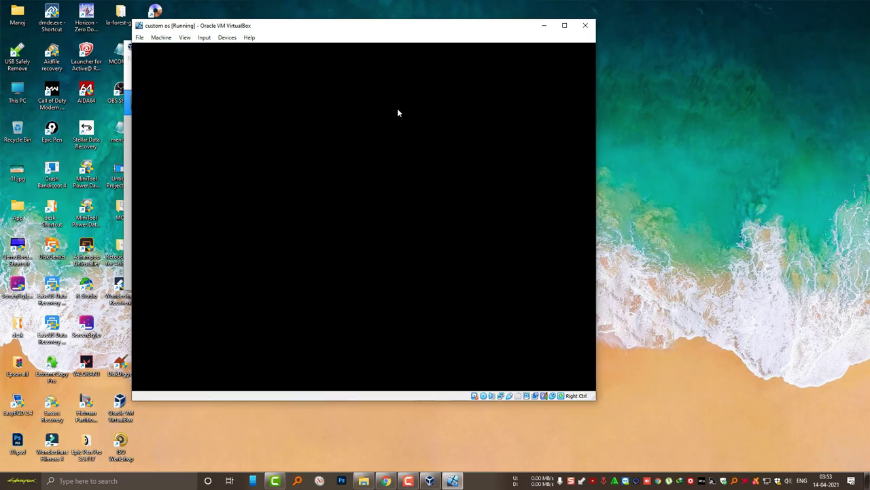
left_click(578, 54)
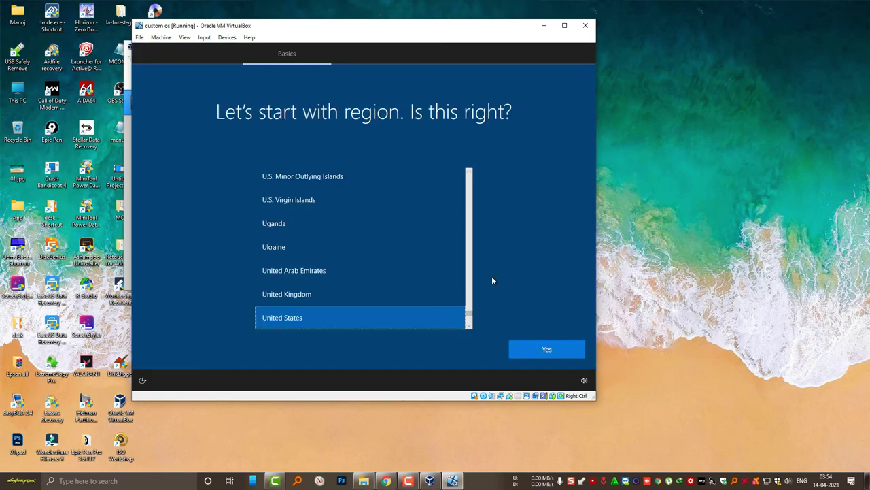
Confirm United States as the region, continue through the remaining basics pages, and set Windows up for personal use.
scroll(350, 210, "up", 5)
left_click(546, 349)
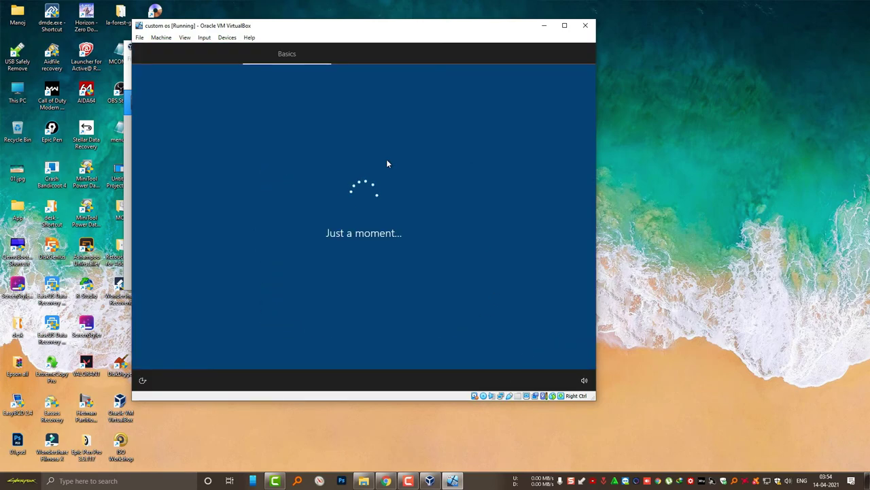
left_click(575, 351)
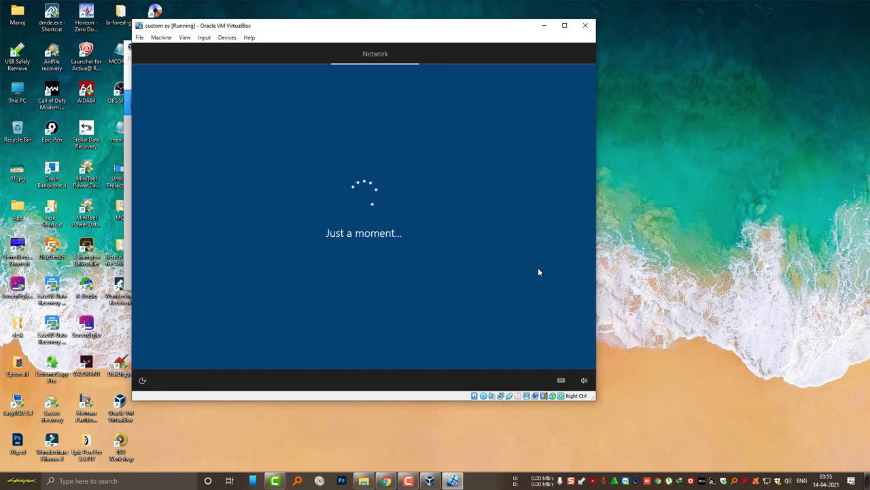
left_click(400, 170)
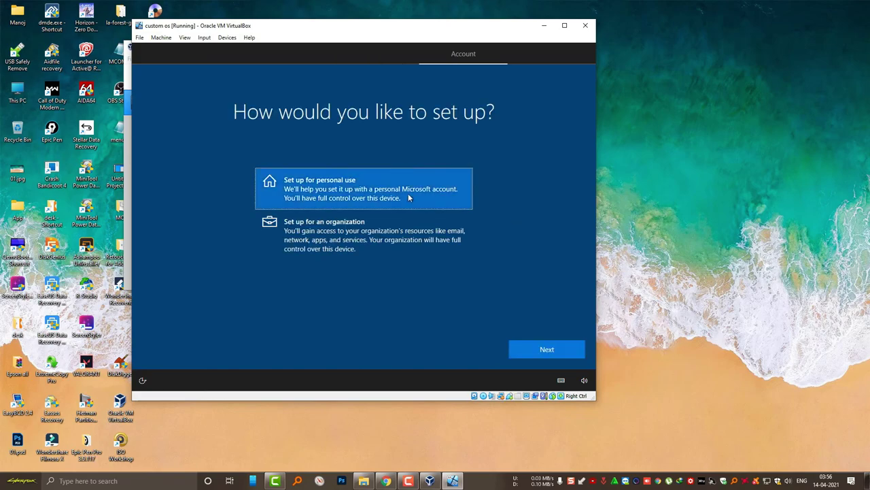
left_click(536, 349)
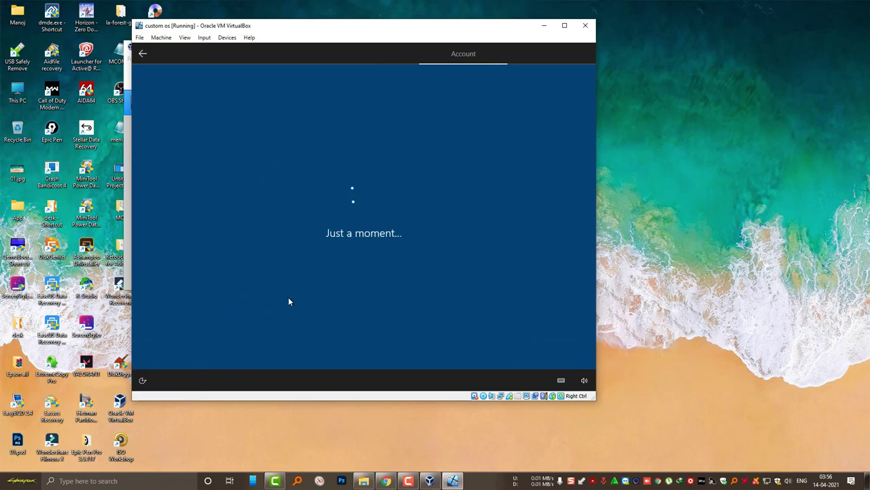
Enter MOS as the account name, continue through the account and services pages, and decline Cortana.
type("MOS")
key("Return")
left_click(548, 350)
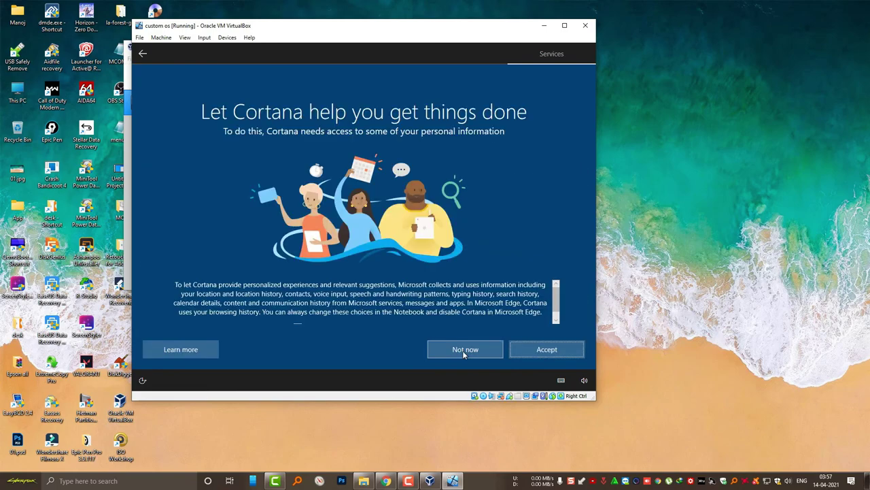
left_click(462, 350)
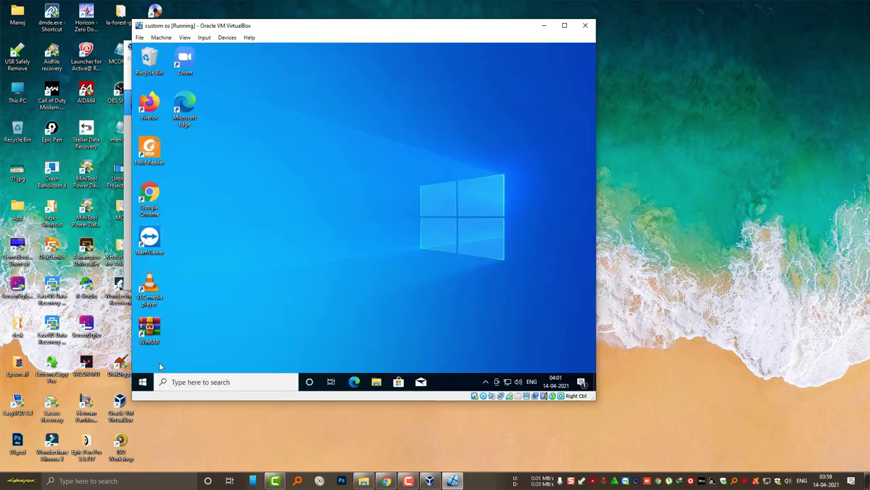
Look through the preinstalled apps in the virtual machine's Start menu, then open Google Chrome as a test and close it.
left_click(143, 382)
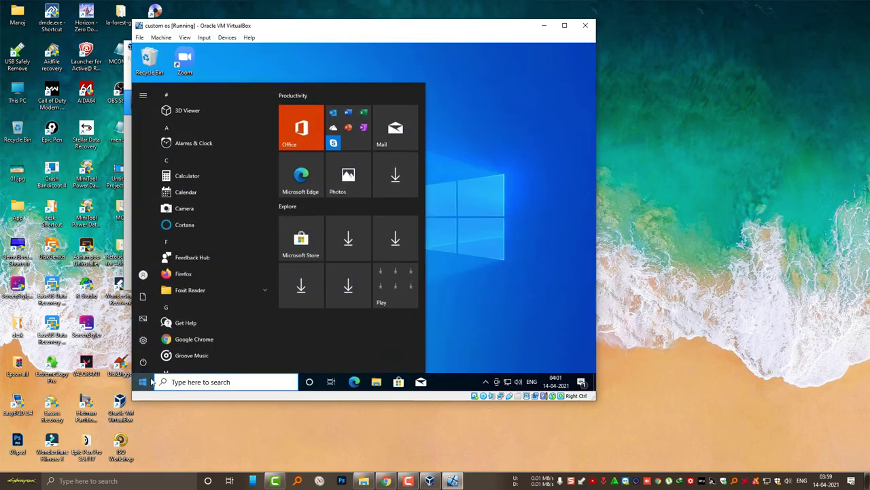
scroll(207, 157, "down", 15)
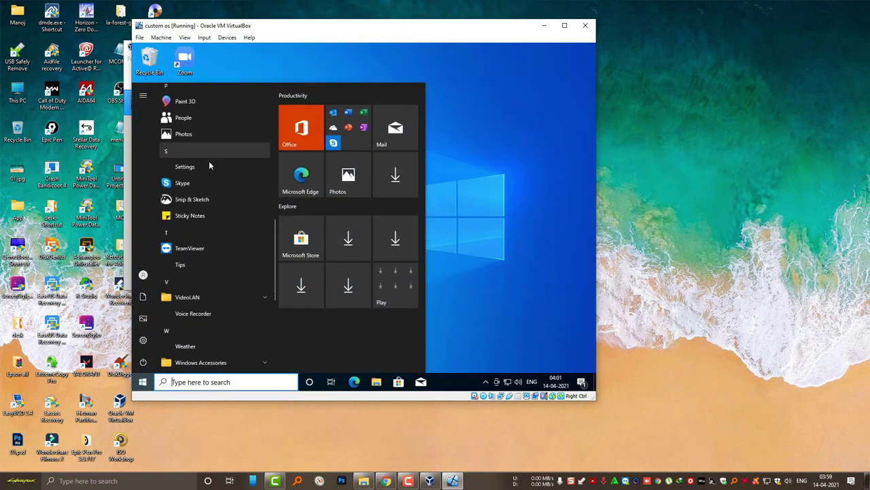
scroll(210, 160, "up", 10)
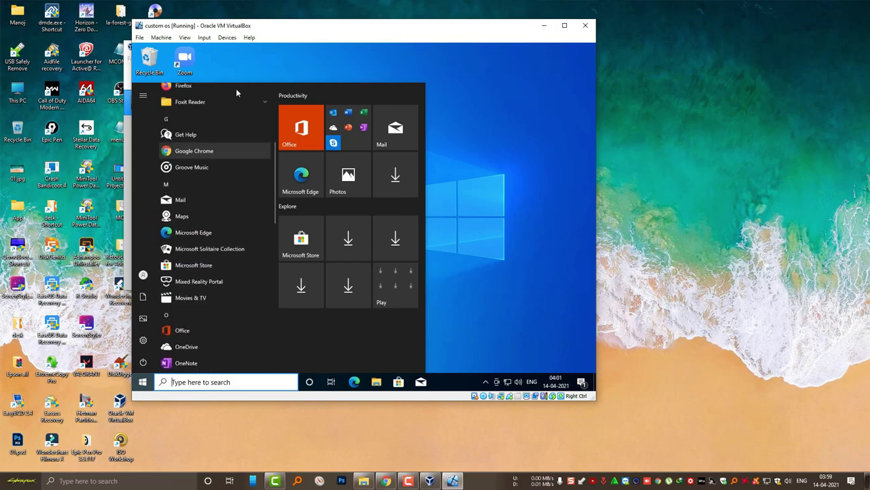
left_click(252, 65)
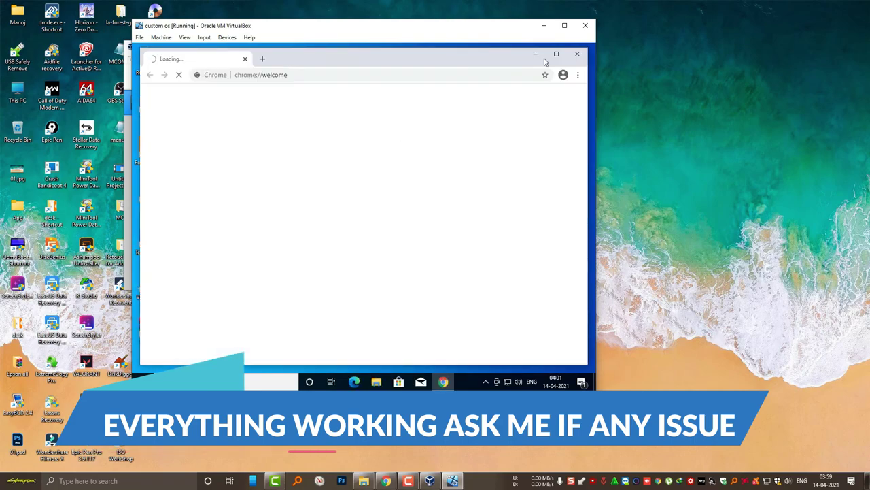
left_click(578, 54)
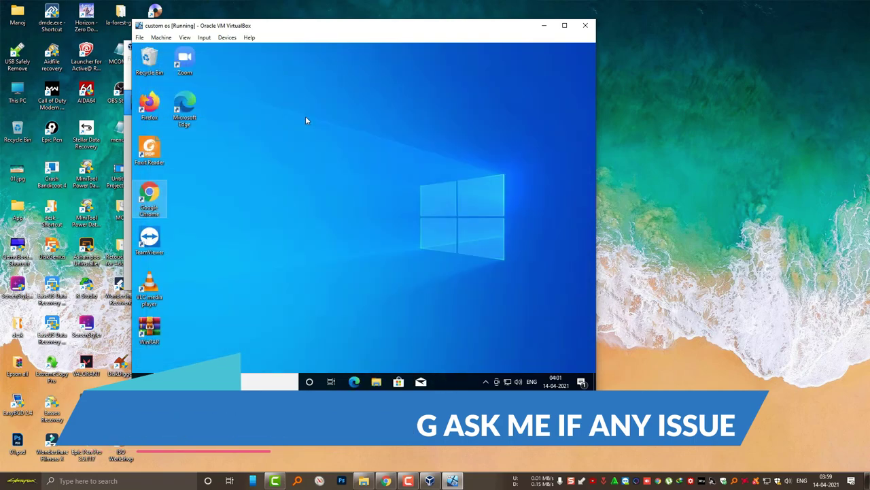